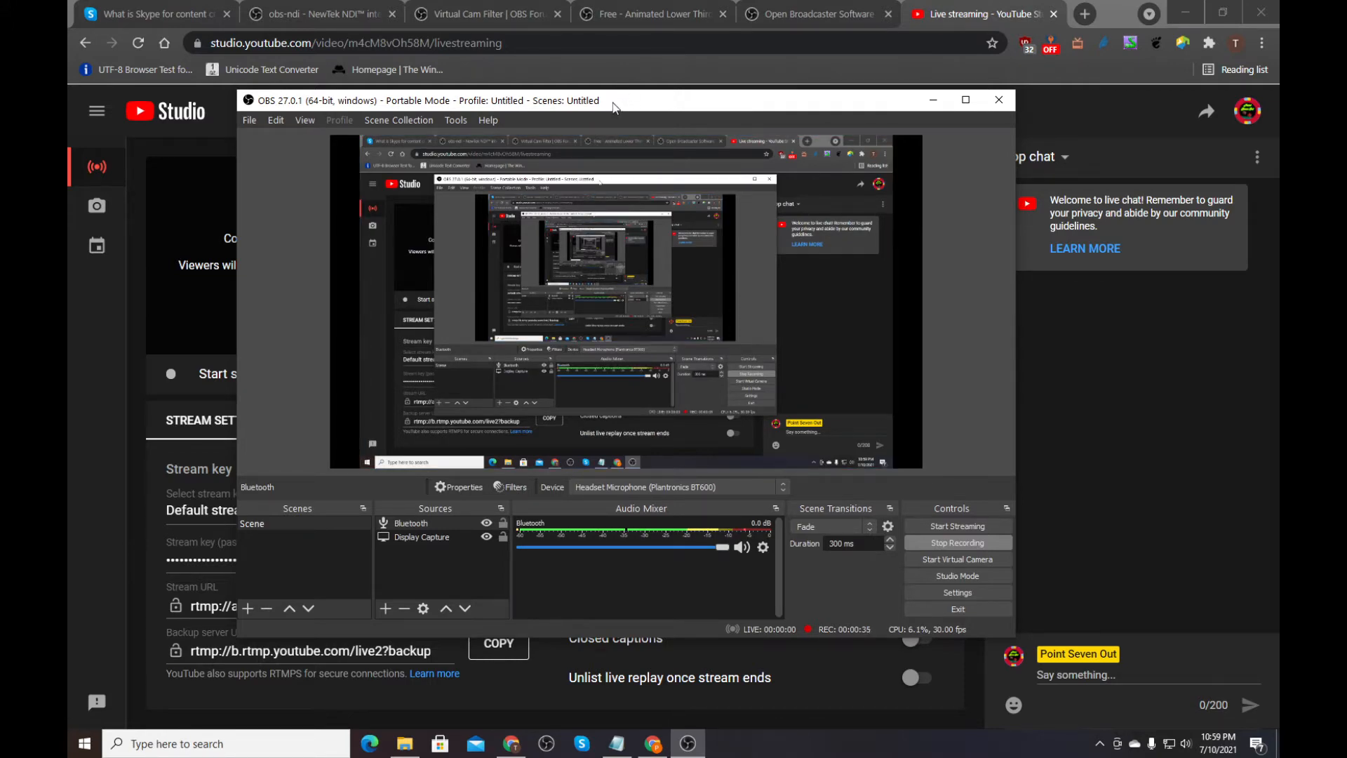
# - Clear the source selection in the recording OBS window and minimize that window
pyautogui.moveTo(613, 107); pyautogui.dragTo(661, 92)
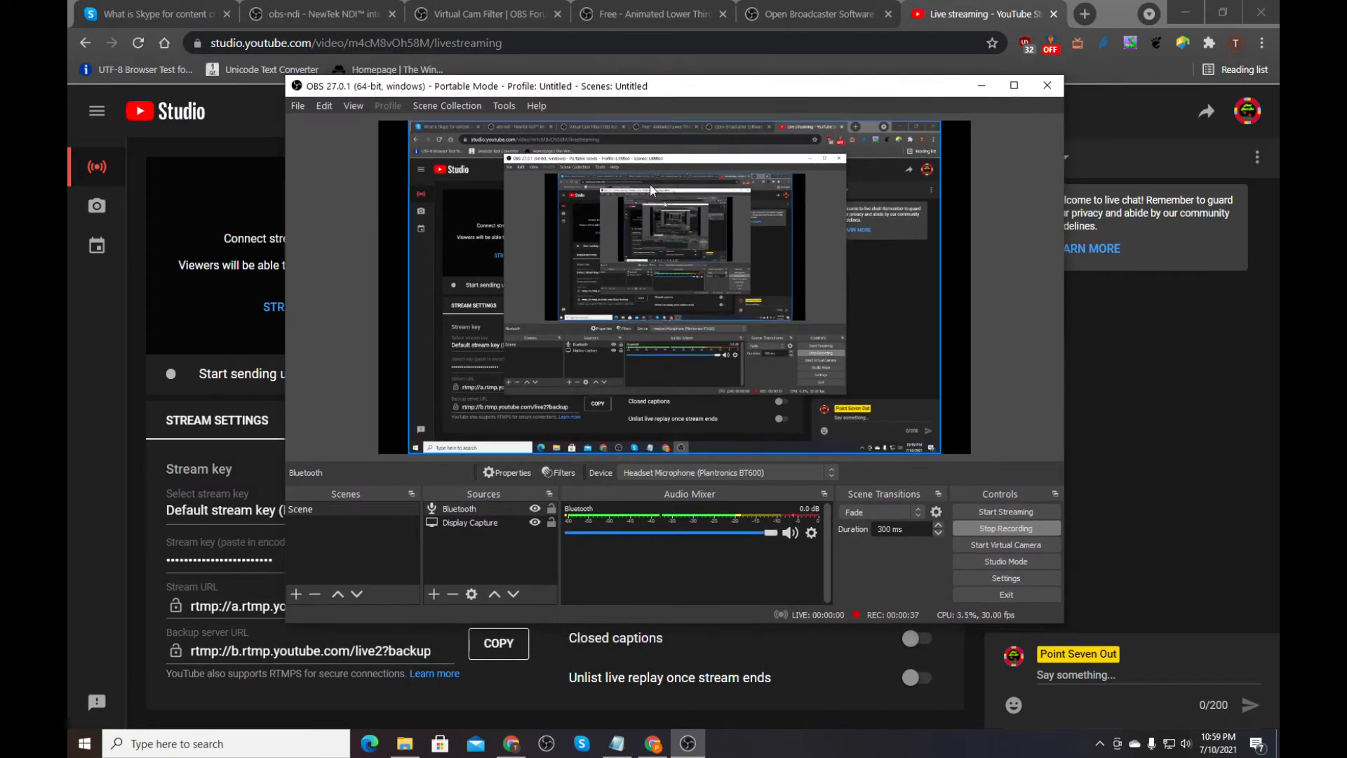
pyautogui.click(357, 422)
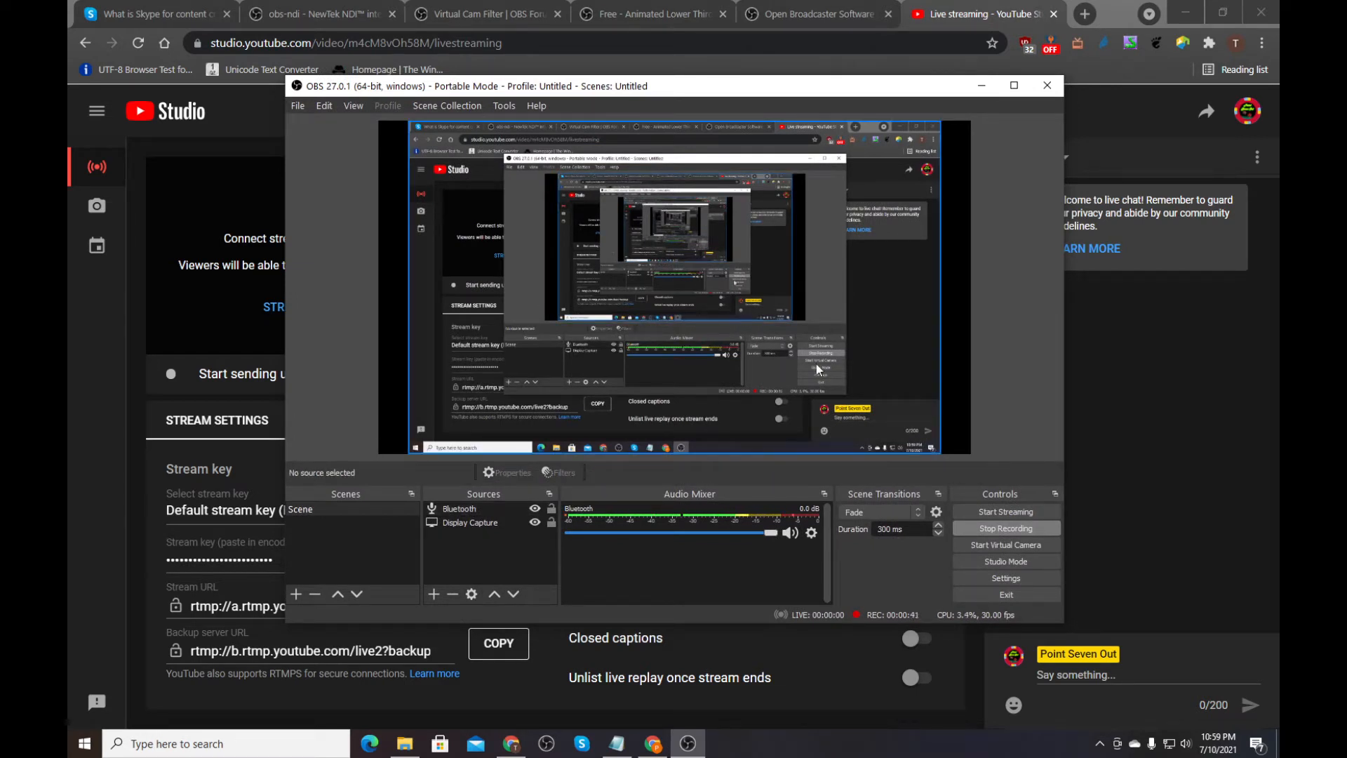
pyautogui.click(987, 88)
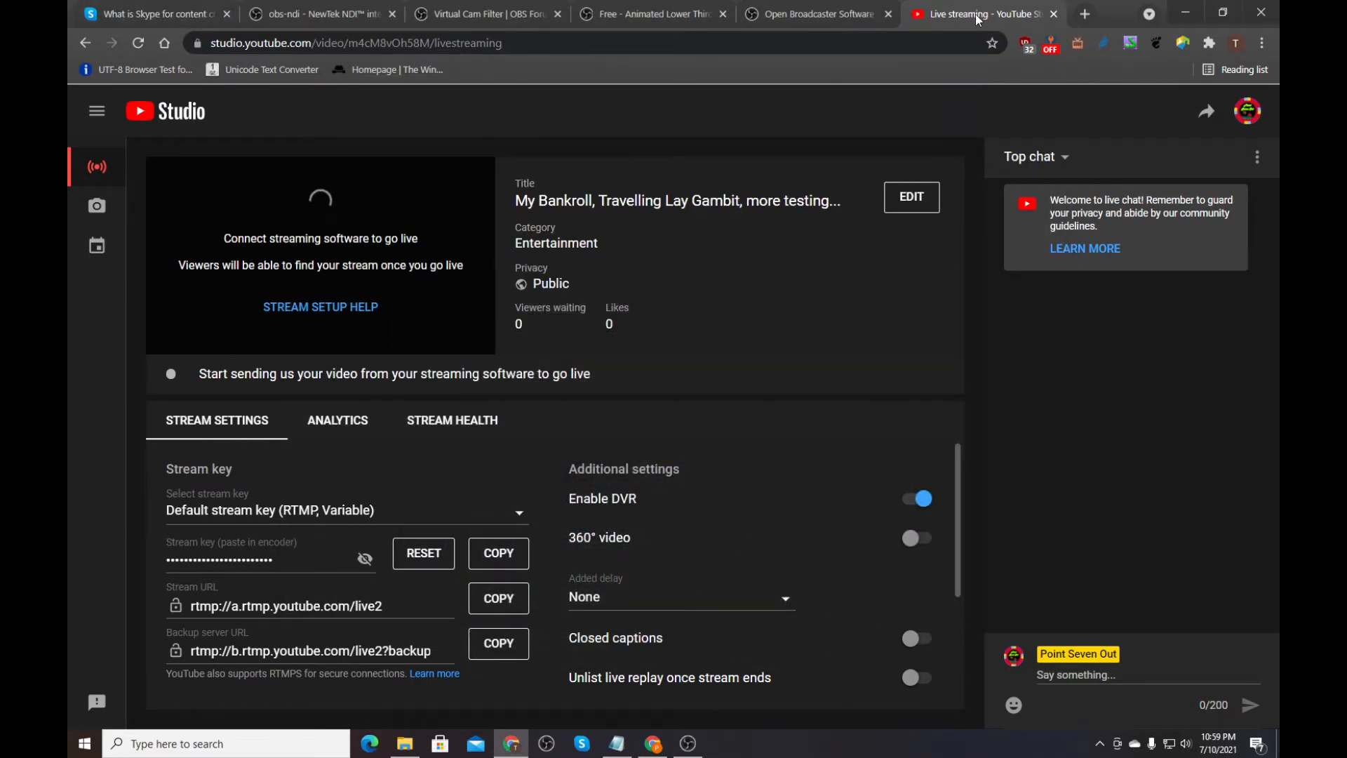
# - Open the OBS Project website, obsproject.com, in a new browser tab
pyautogui.click(1084, 14)
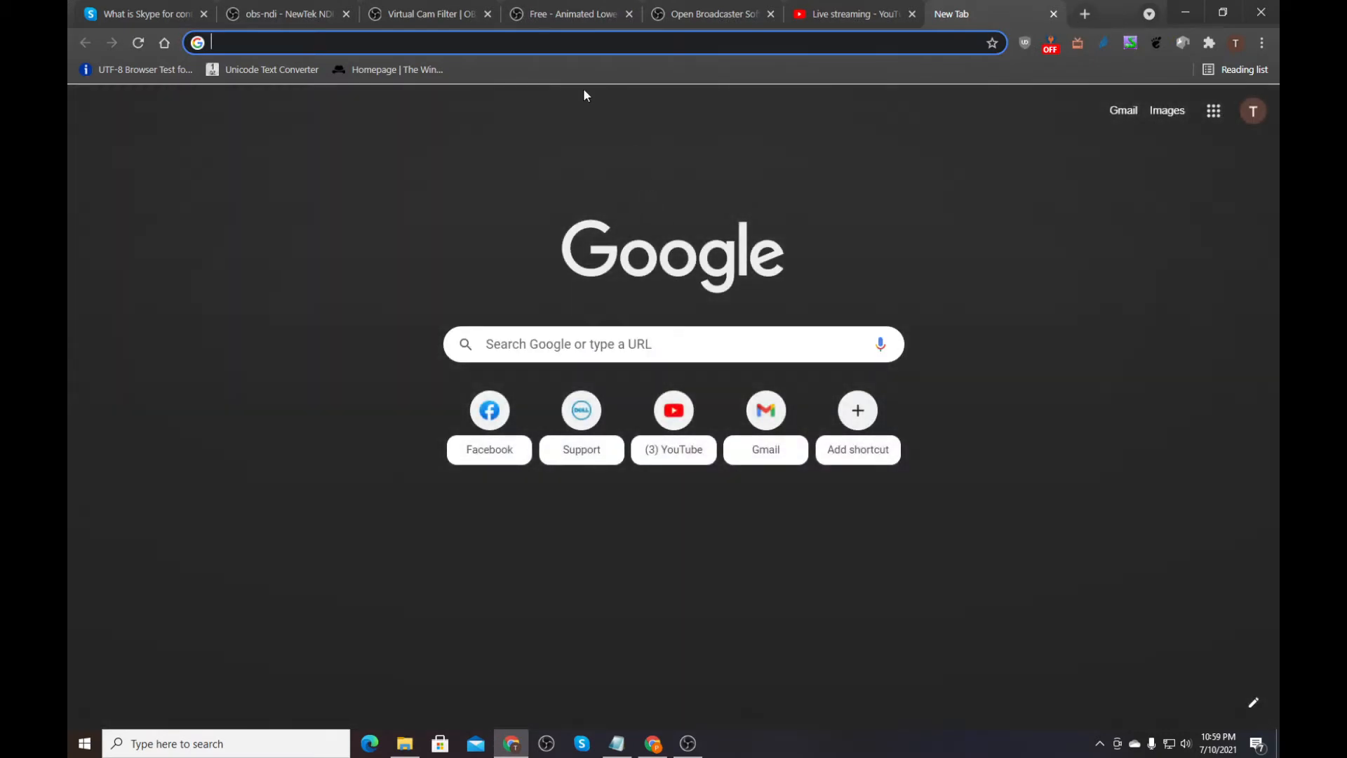
pyautogui.click(520, 40)
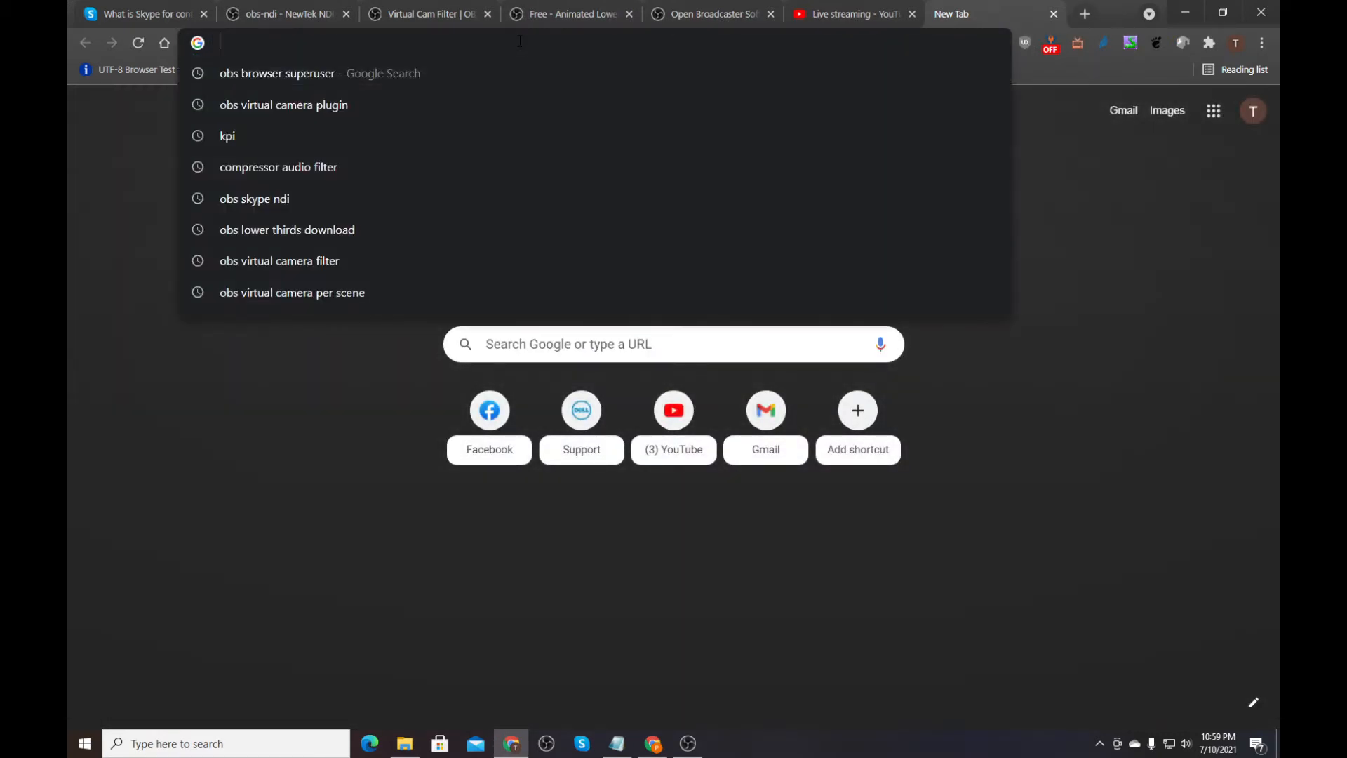
pyautogui.write('obs')
pyautogui.press('Return')
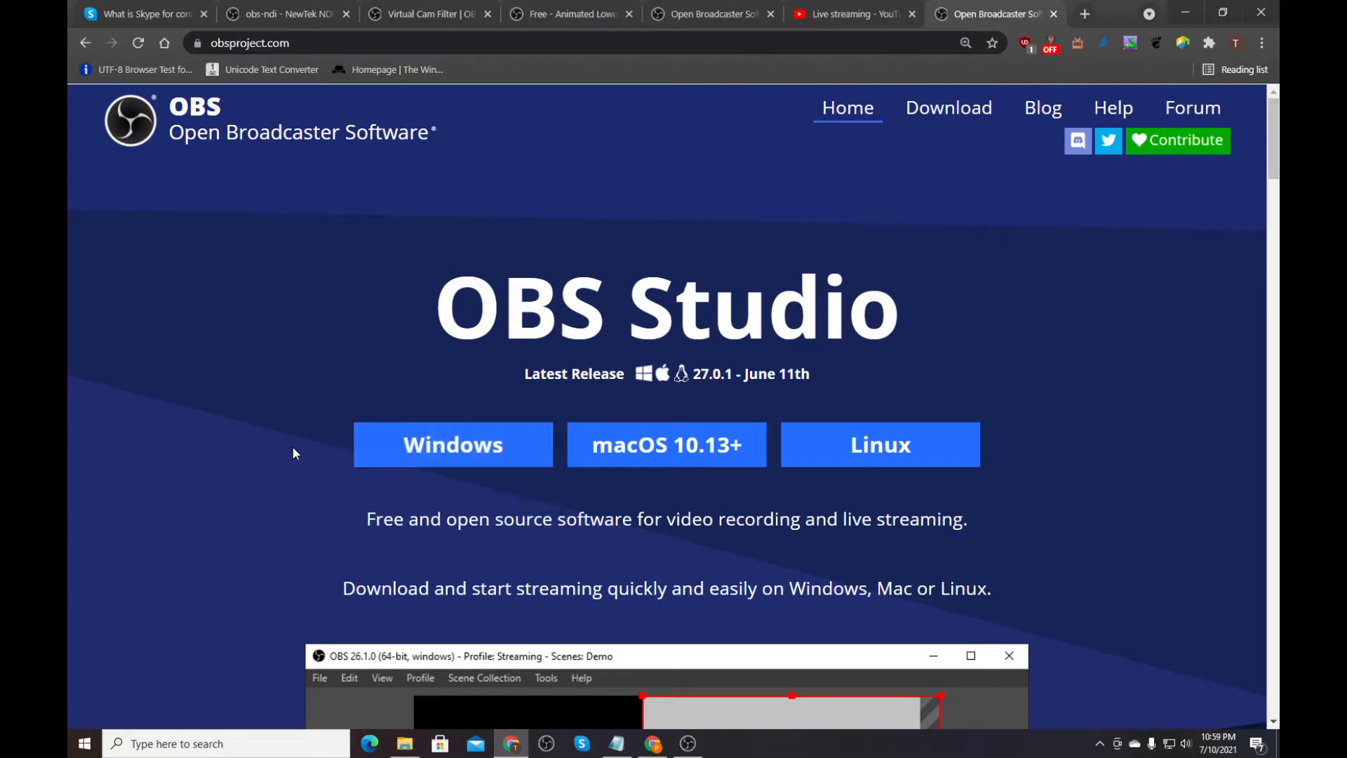
# - Minimize both browser windows and the OBS-Studio-27.0.1-Full-x64 folder window to expose the desktop
pyautogui.click(1186, 14)
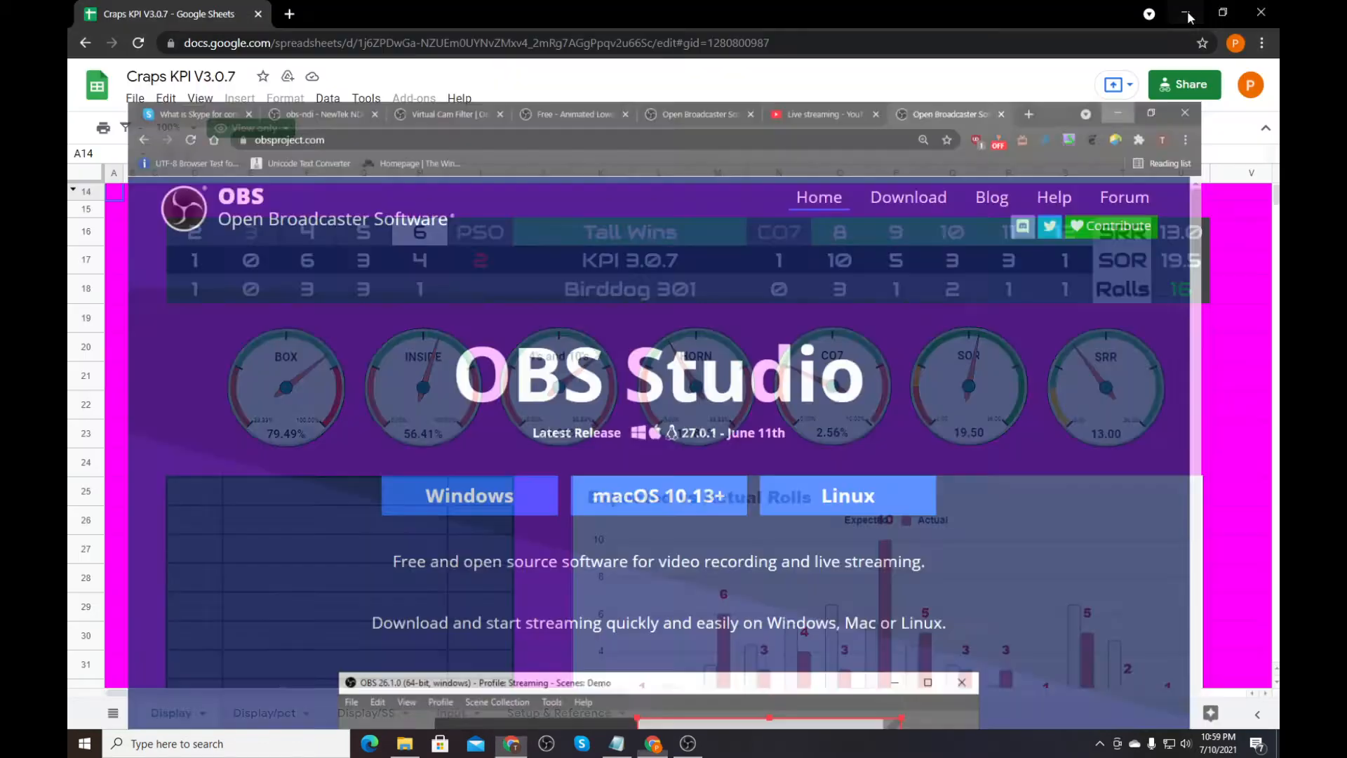
pyautogui.click(1188, 18)
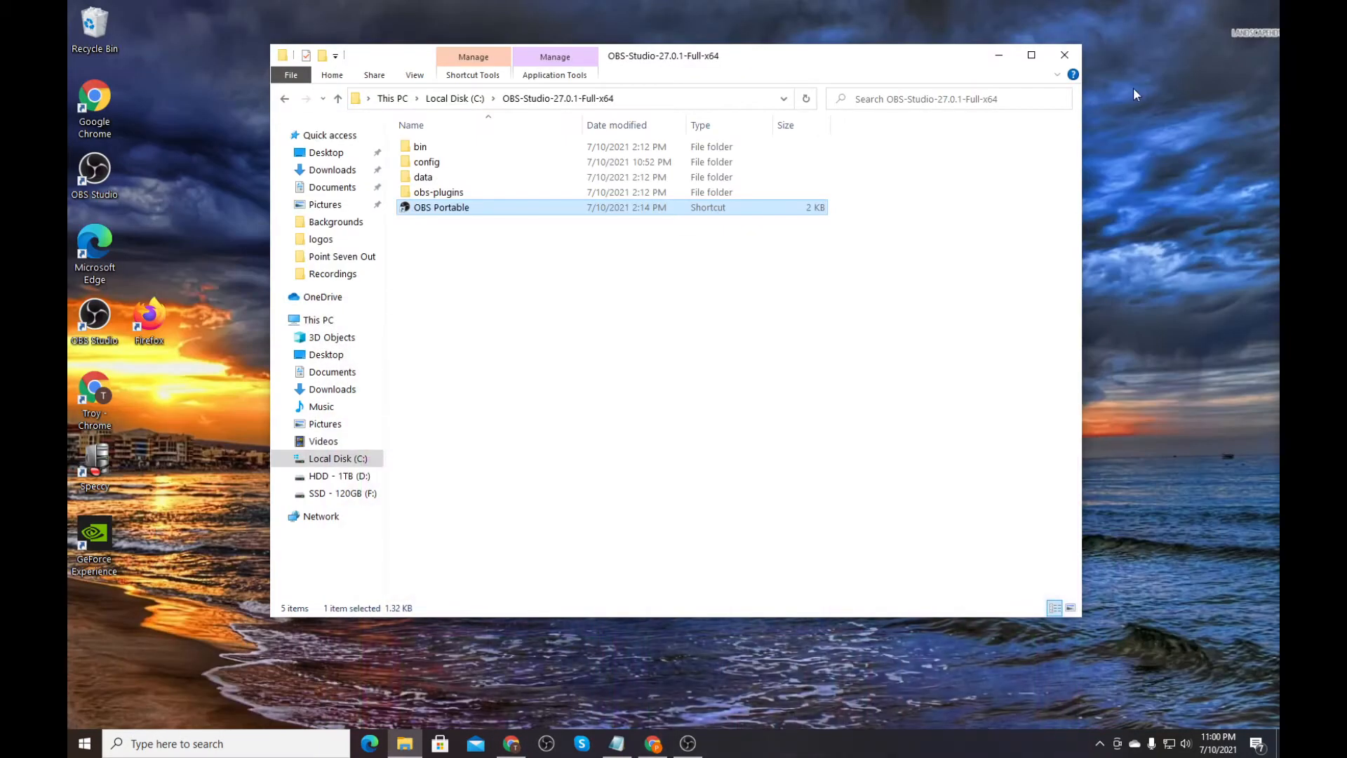
pyautogui.click(1006, 54)
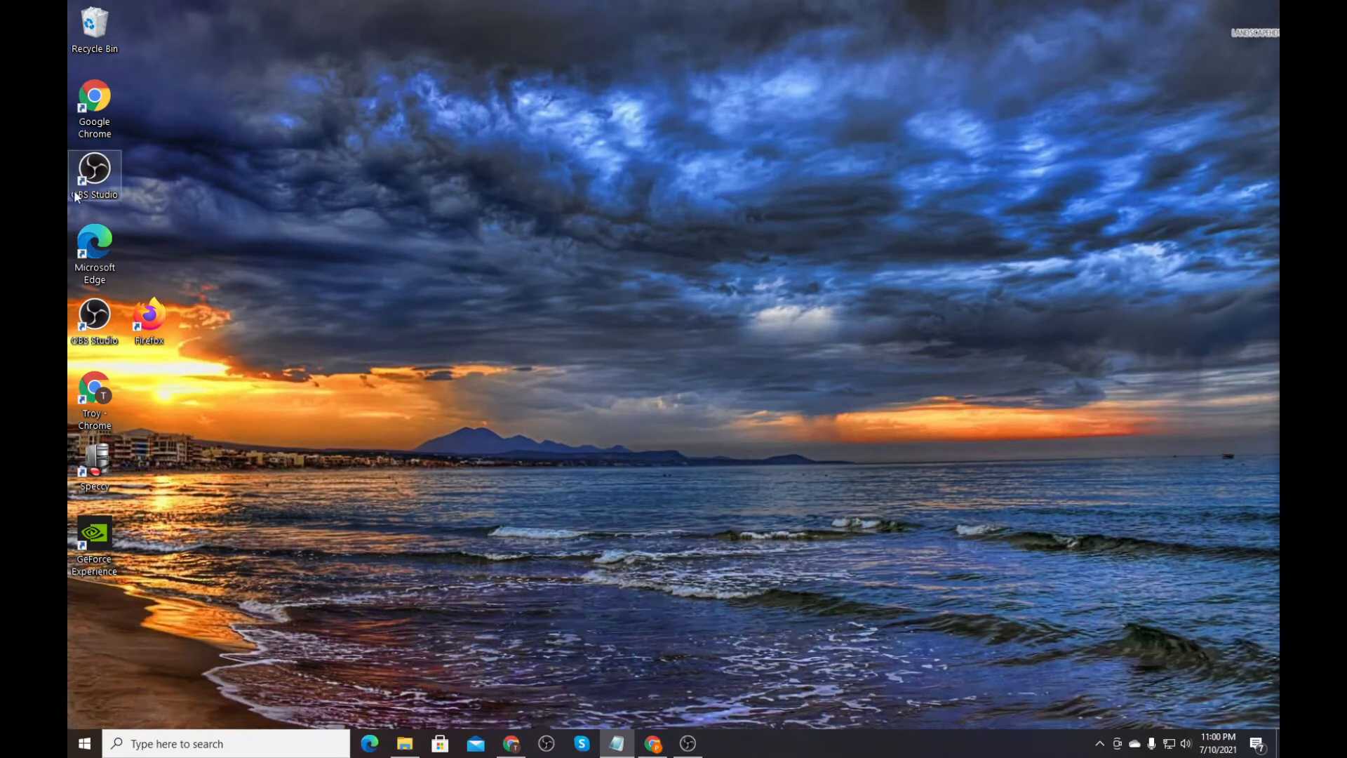
# - Move the lower OBS Studio desktop shortcut beside the other OBS Studio shortcut
pyautogui.click(108, 169)
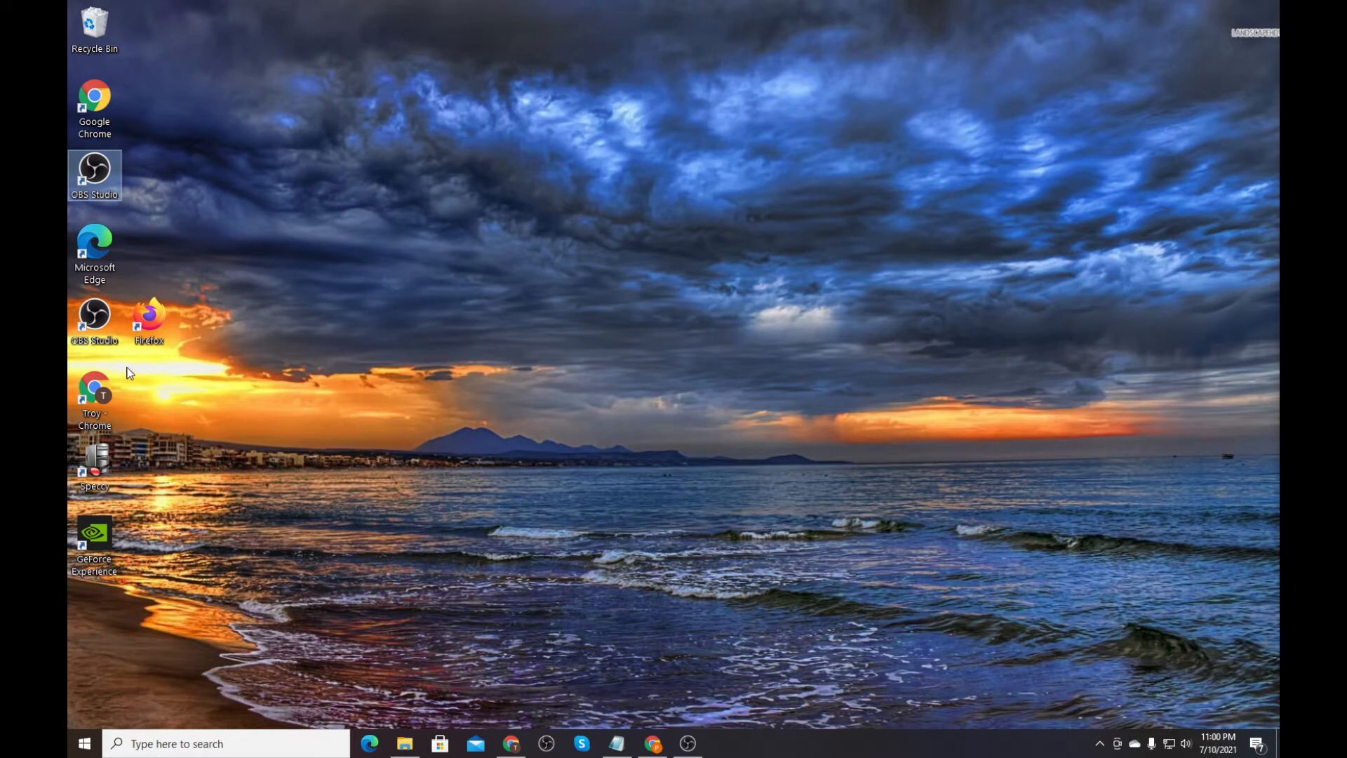
pyautogui.rightClick(100, 318)
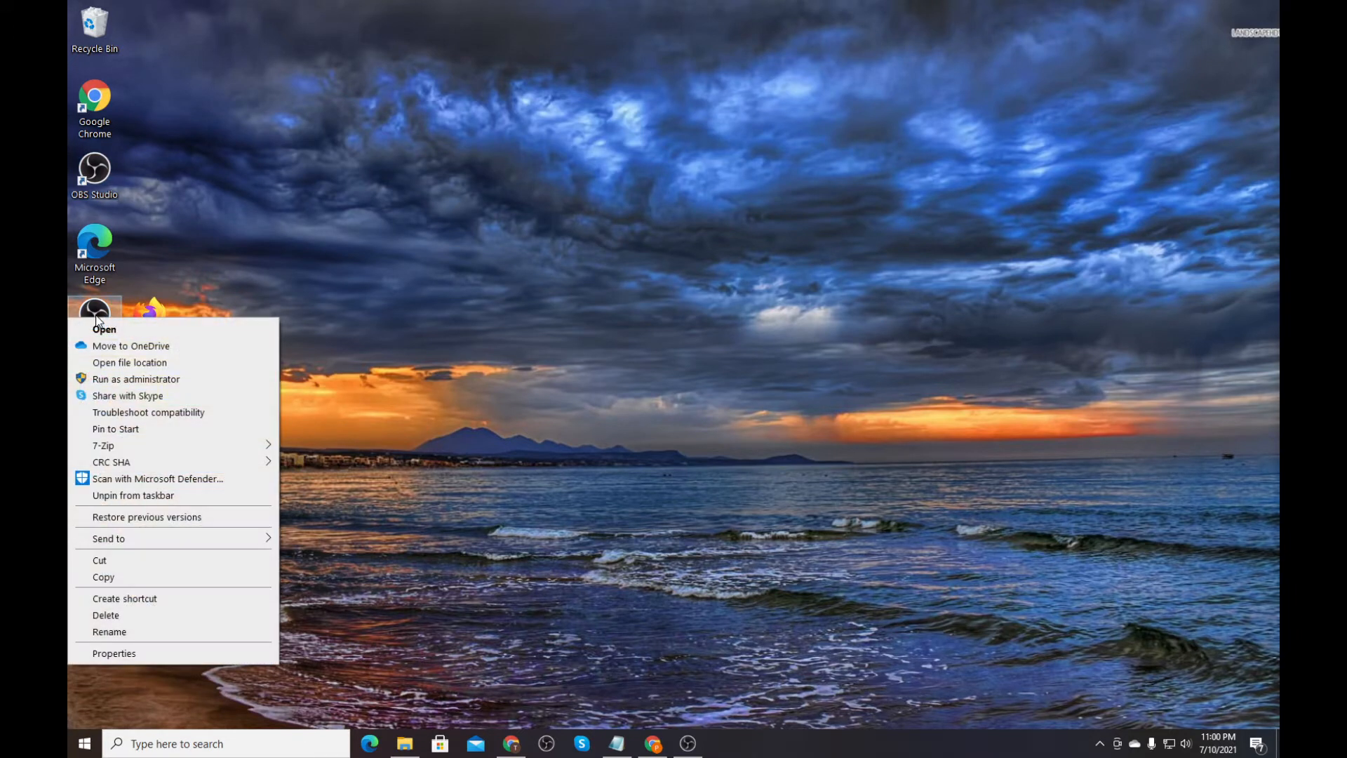
pyautogui.moveTo(99, 317); pyautogui.dragTo(151, 171)
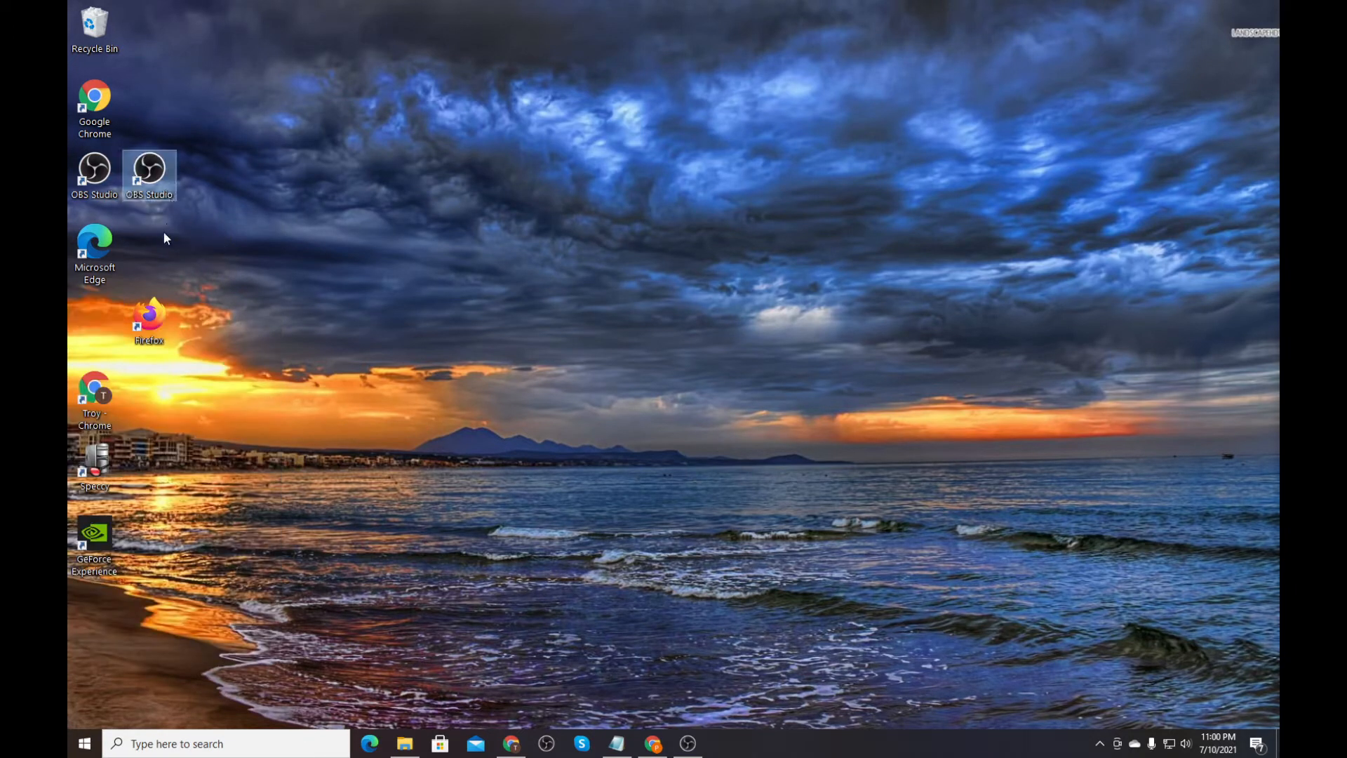
# - Inspect the user-agent argument in the Target of the moved OBS Studio shortcut's properties, and close them without changes
pyautogui.rightClick(149, 168)
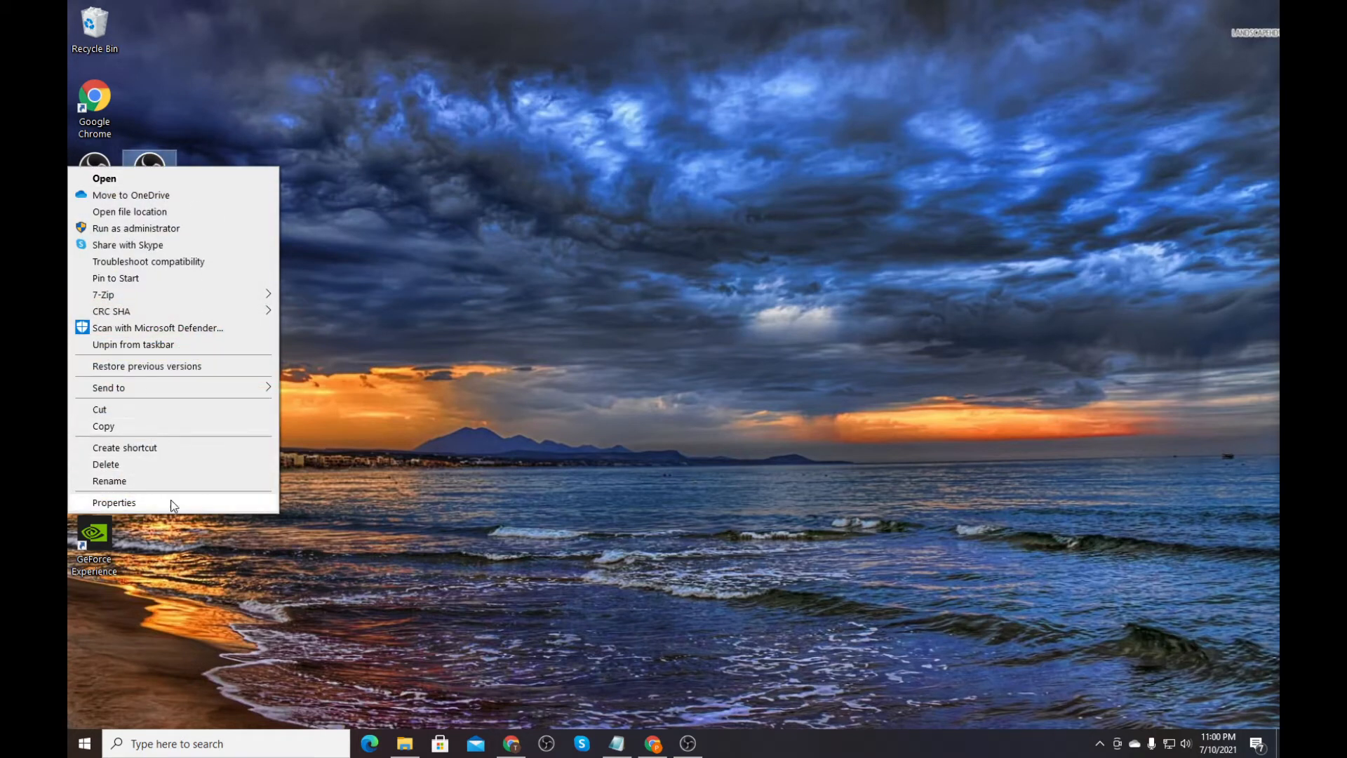
pyautogui.click(248, 163)
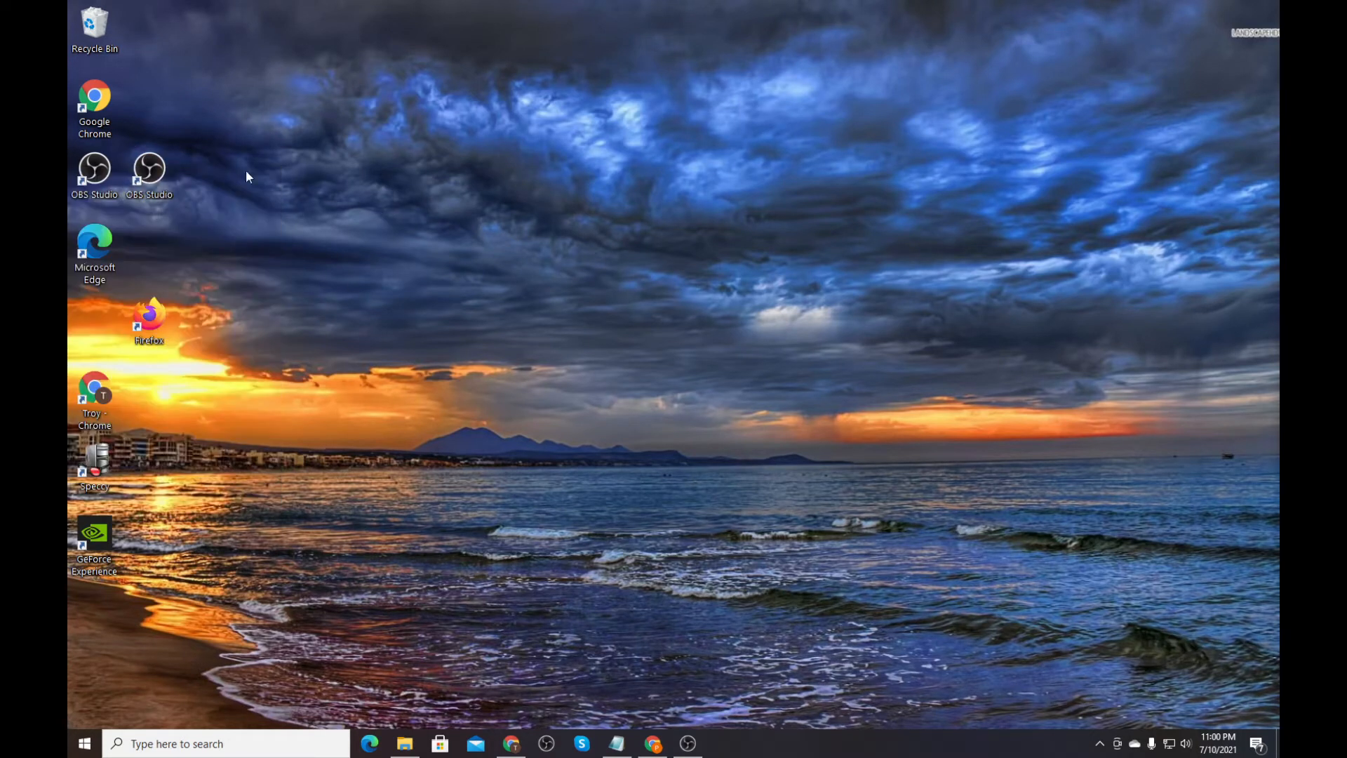
pyautogui.rightClick(158, 181)
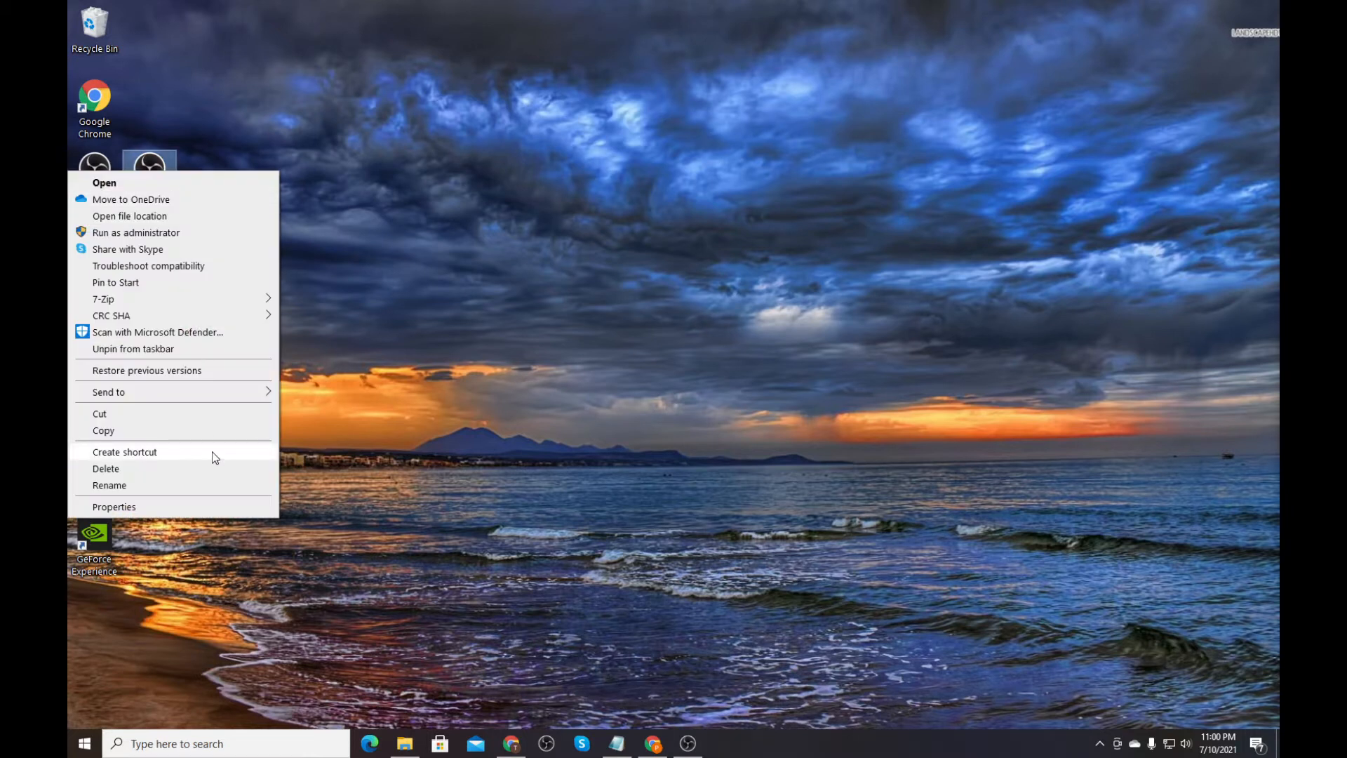
pyautogui.click(163, 508)
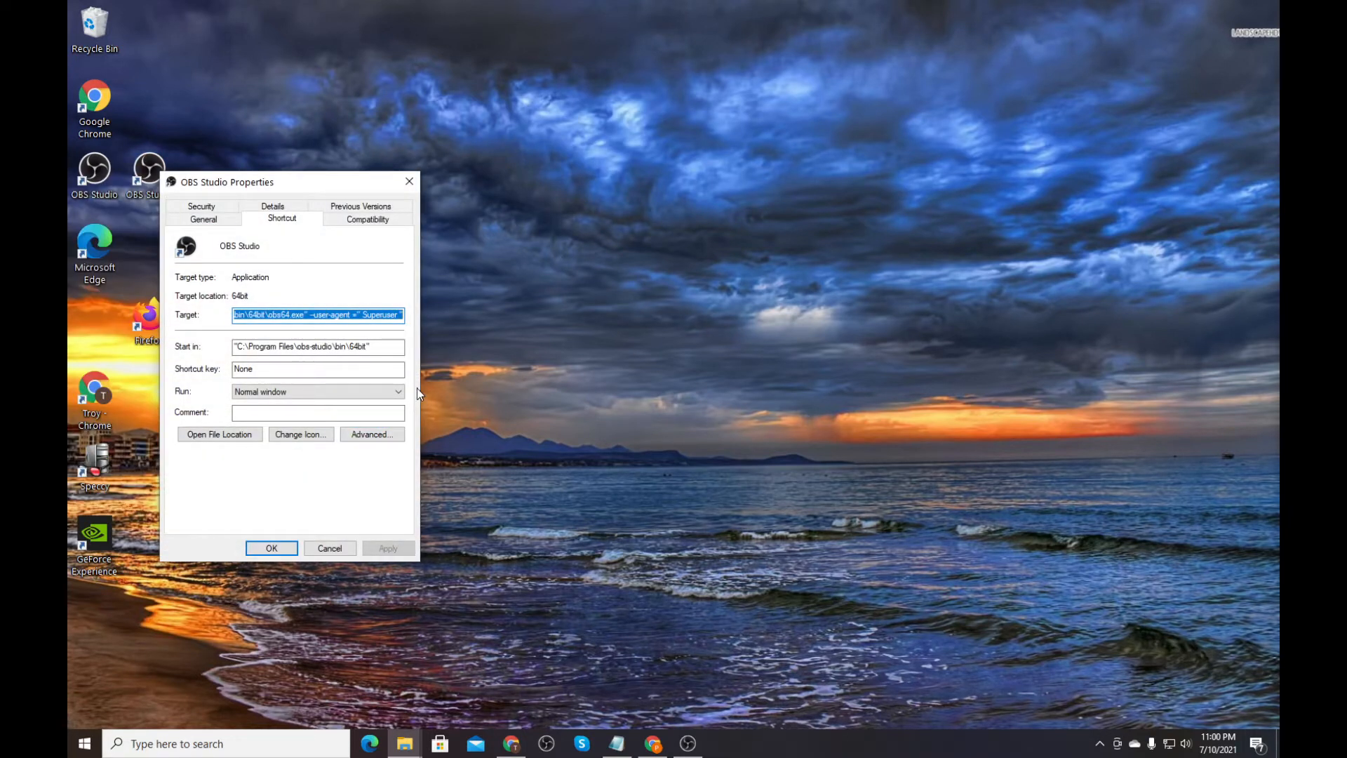
pyautogui.click(306, 315)
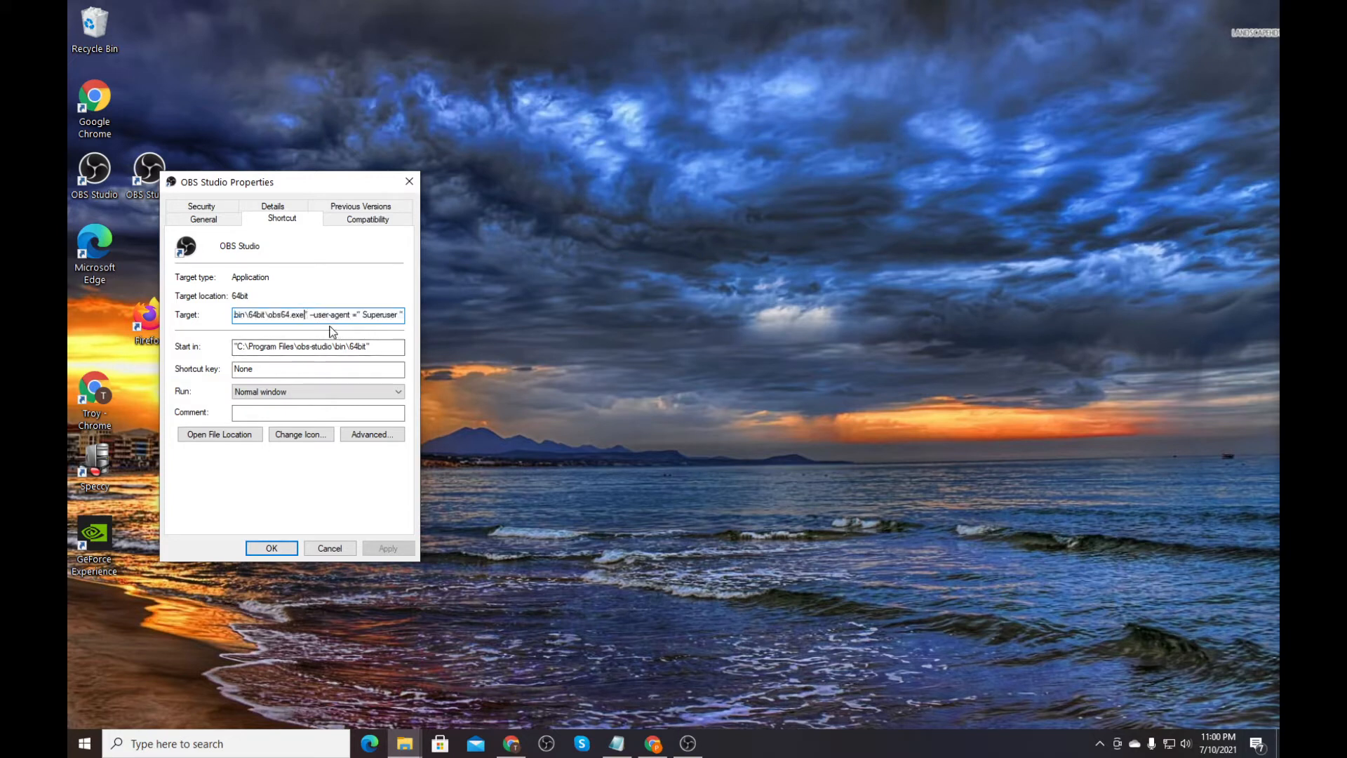
pyautogui.moveTo(309, 314); pyautogui.dragTo(449, 357)
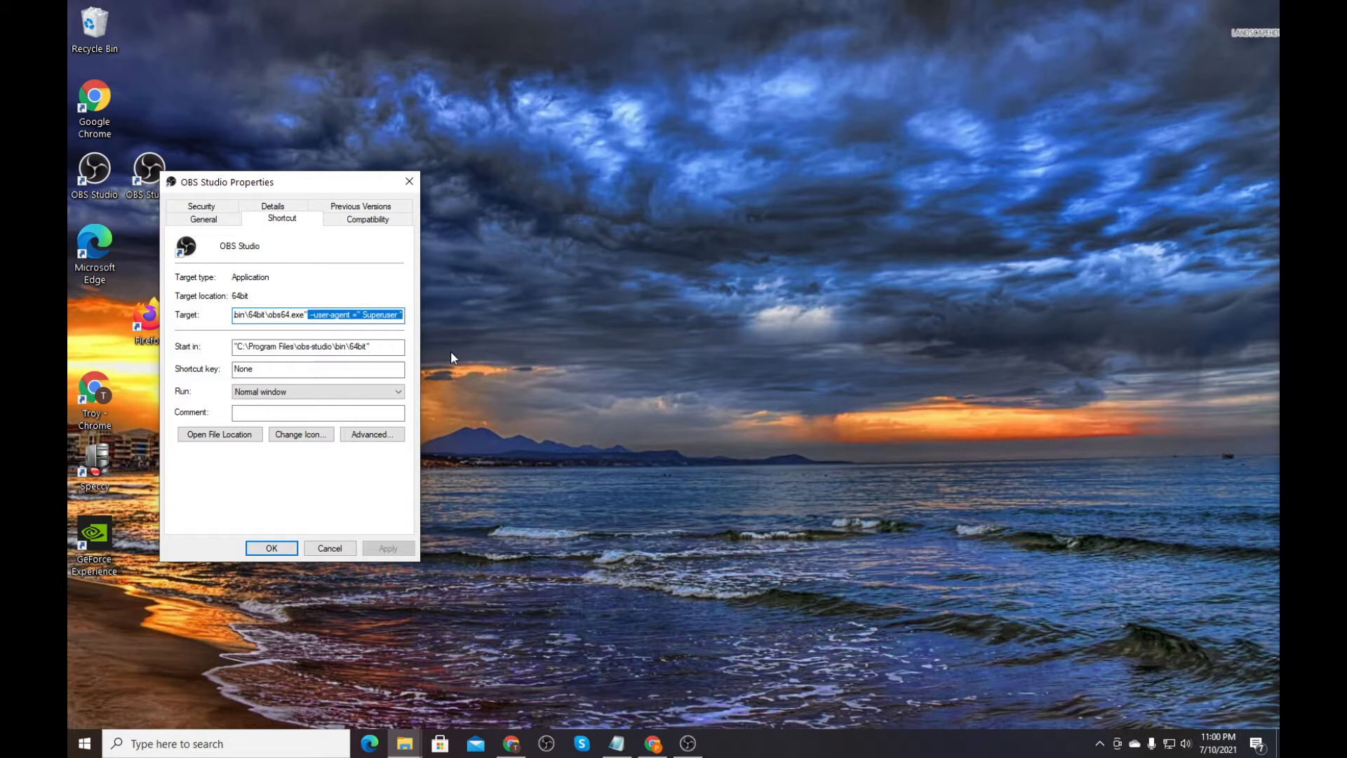
pyautogui.click(382, 315)
pyautogui.click(330, 551)
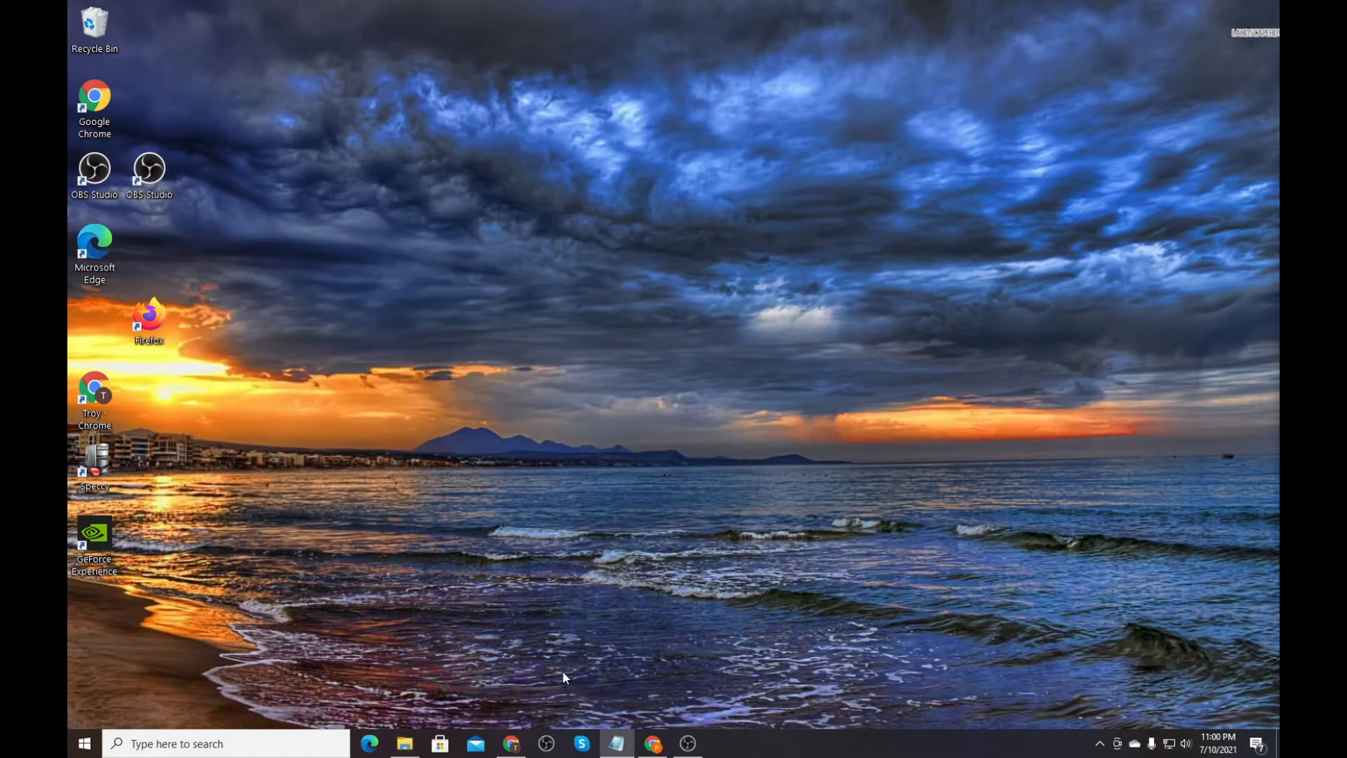
# - Launch the installed OBS Studio to view its existing scene and sources, and close it again
pyautogui.click(548, 748)
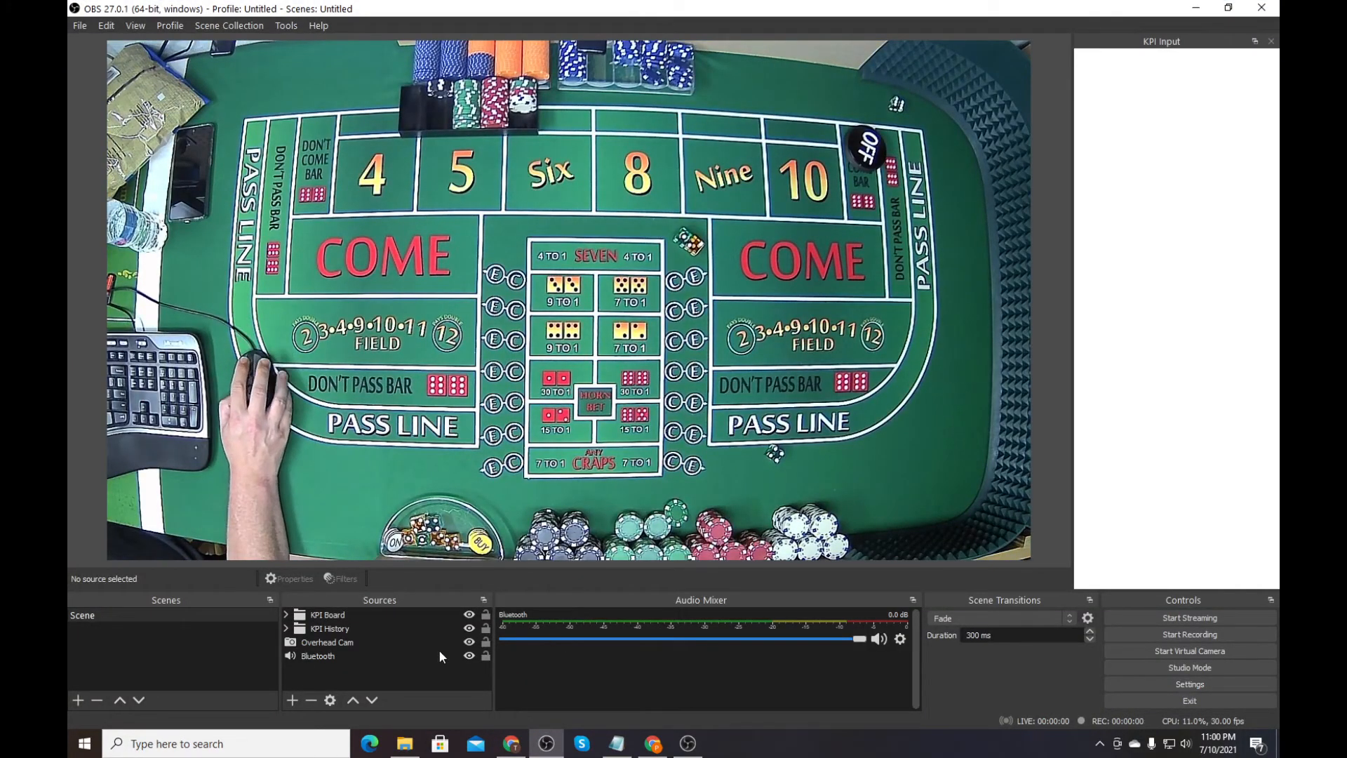
pyautogui.click(1266, 10)
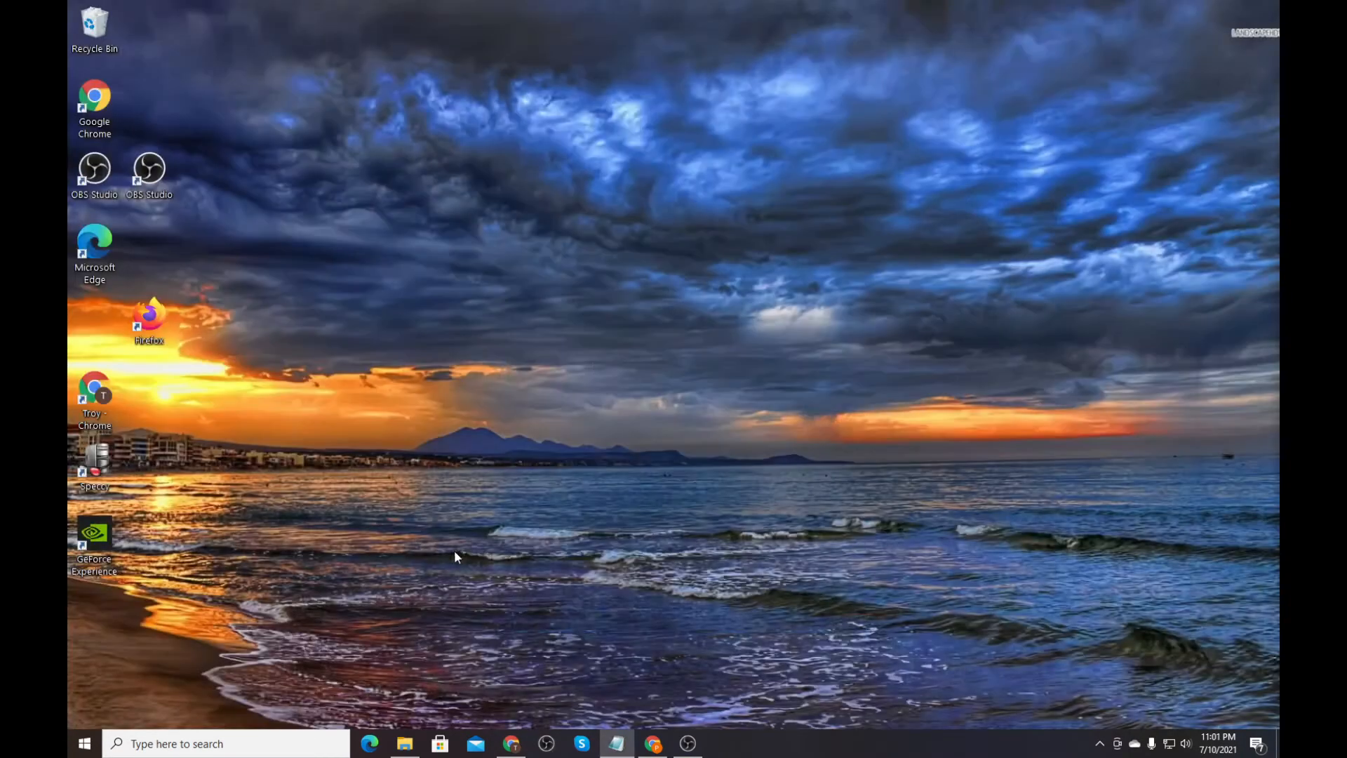
# - Go to the %appdata% folder in File Explorer
pyautogui.moveTo(409, 748)
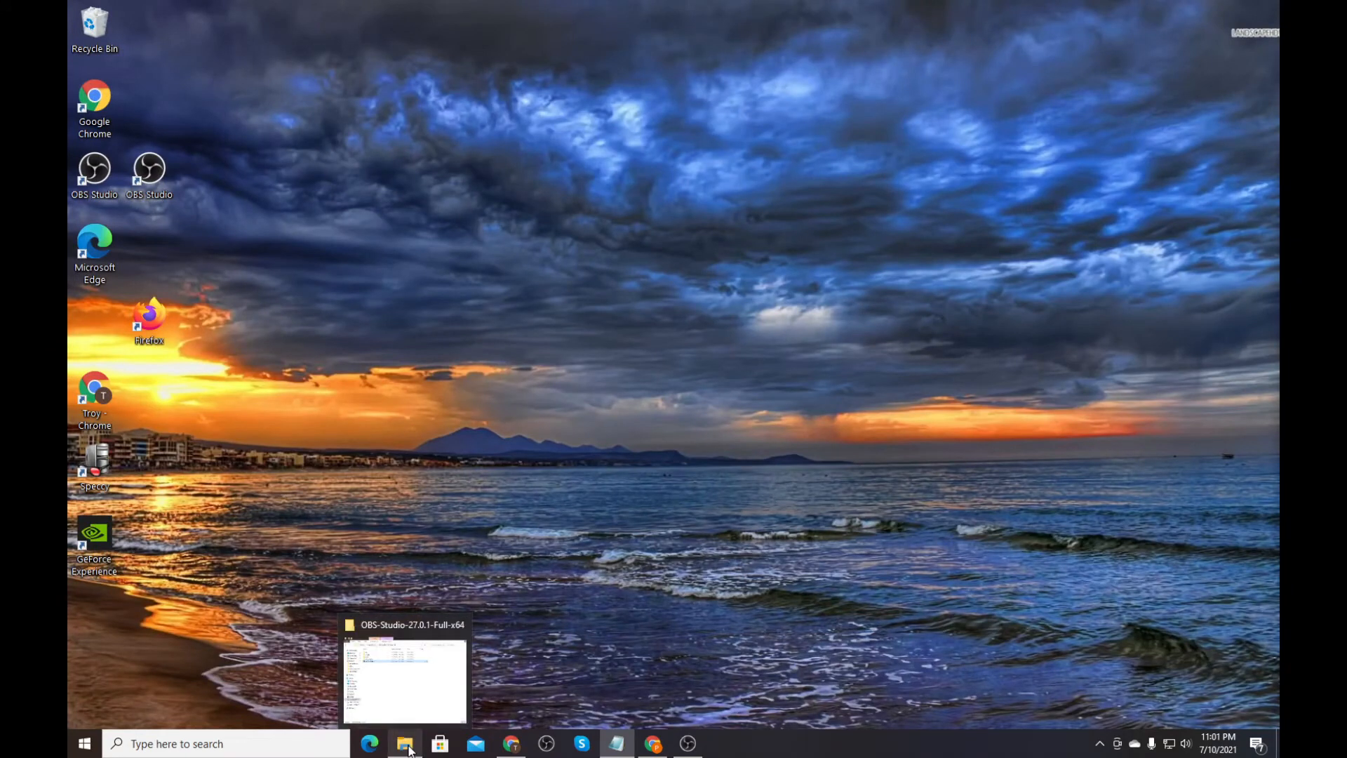
pyautogui.click(409, 748)
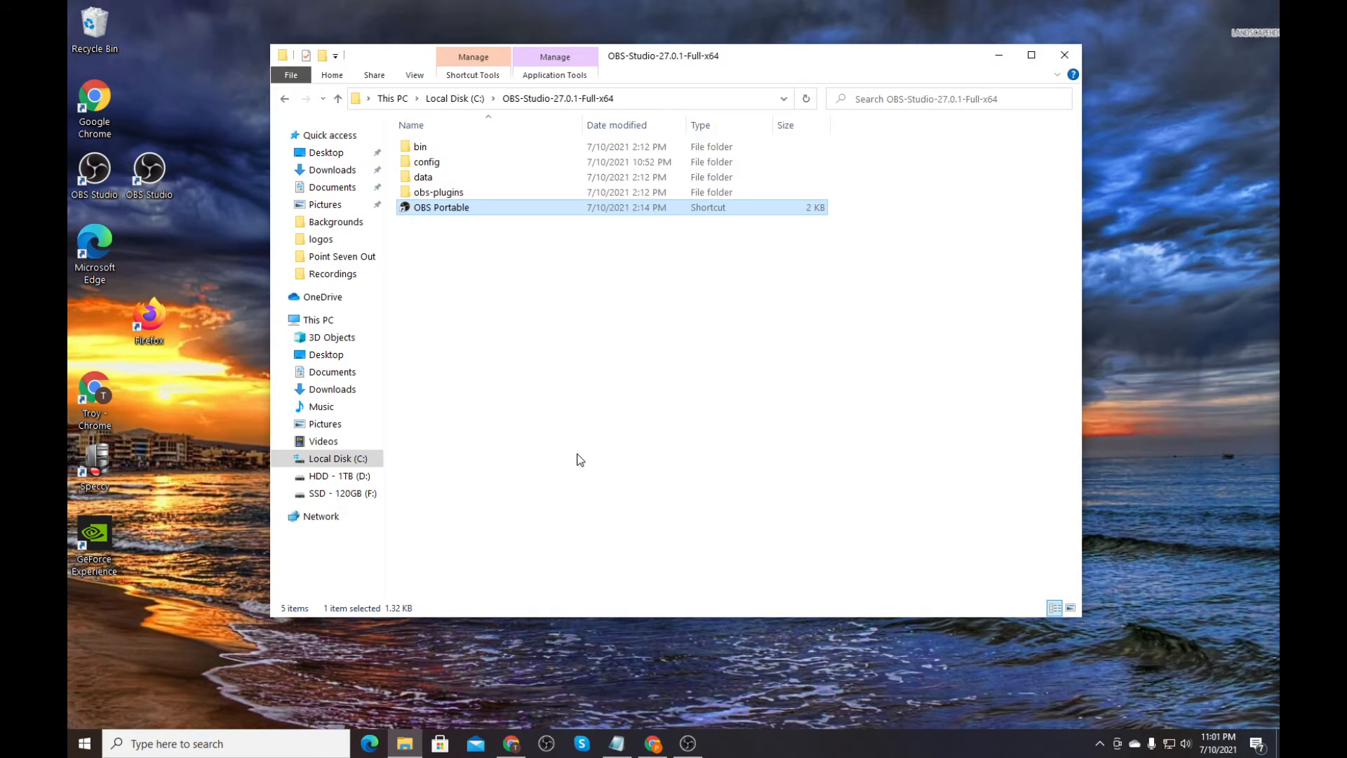
pyautogui.click(655, 99)
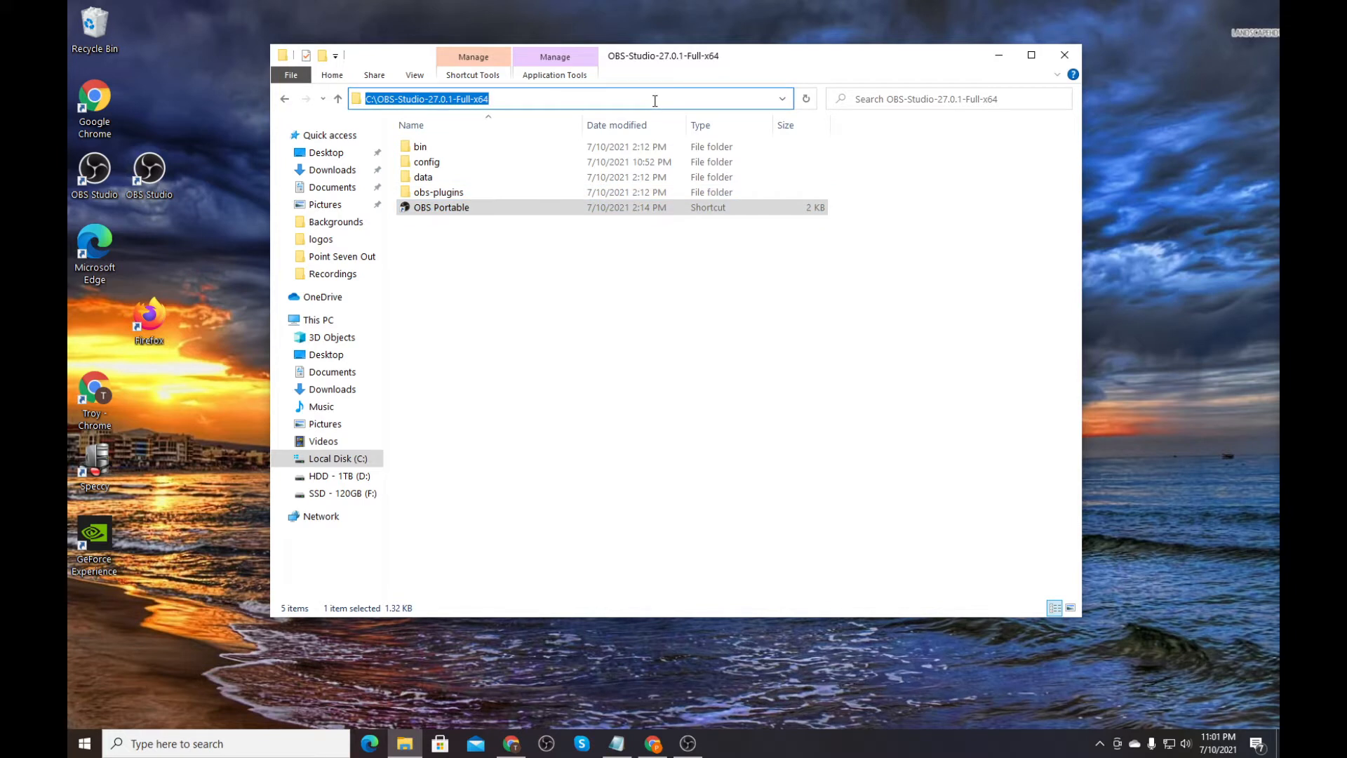
pyautogui.write('%')
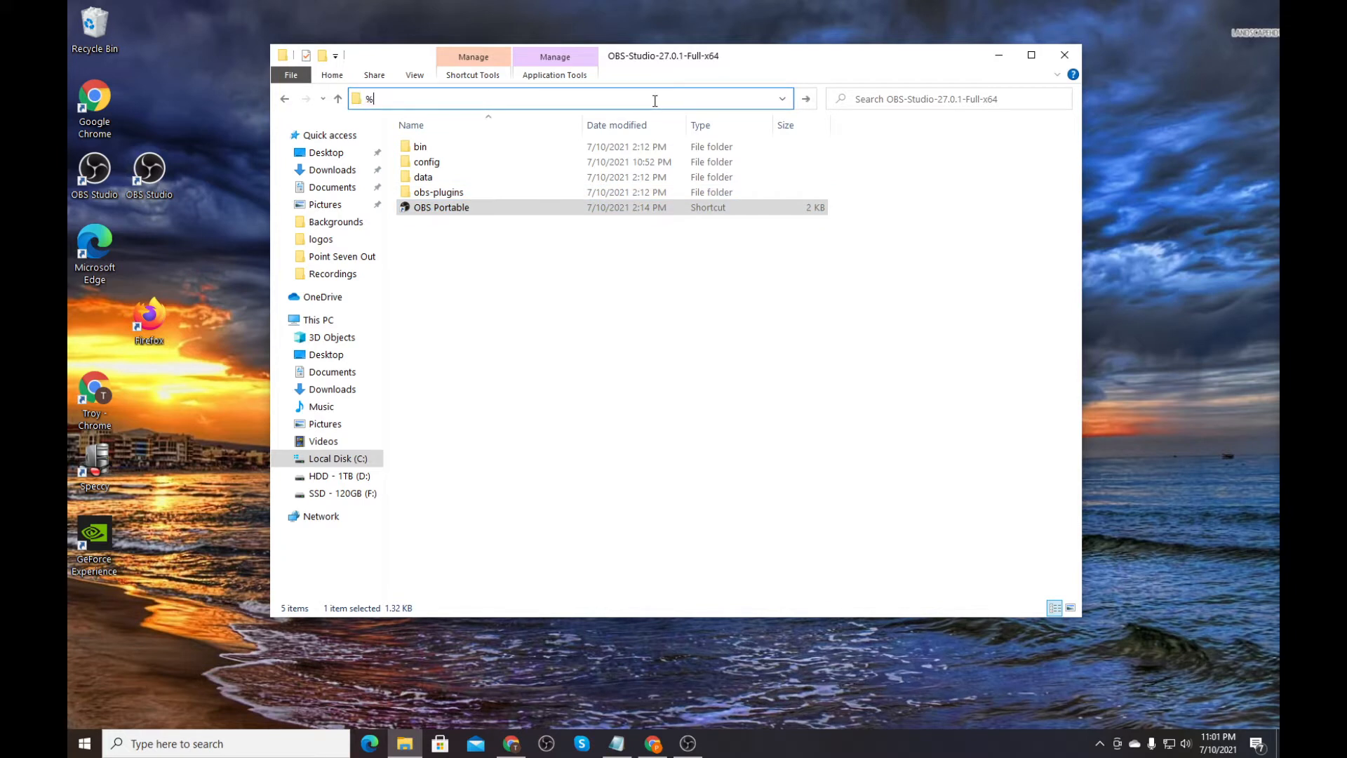
pyautogui.write('appdata%')
pyautogui.press('Return')
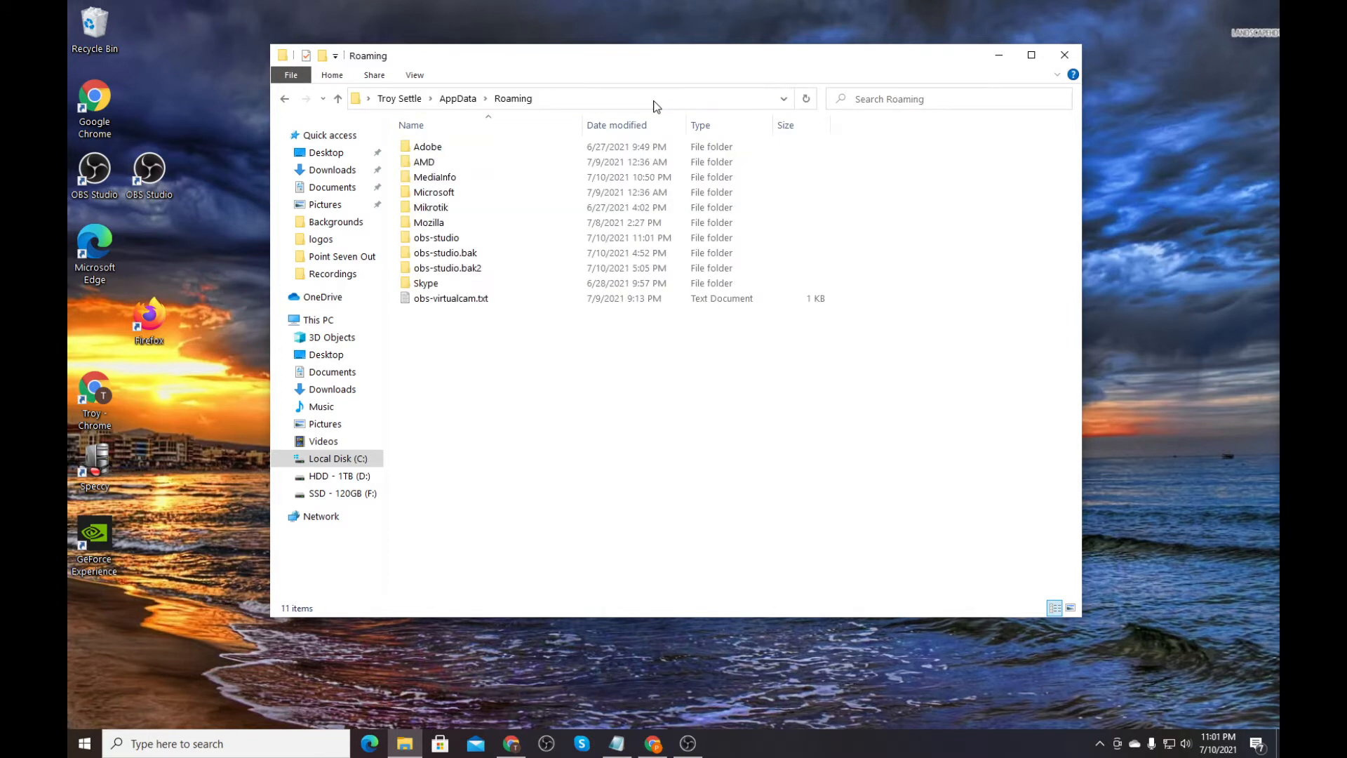
# - Delete the obs-studio folder from the Roaming directory and close the folder window
pyautogui.click(450, 239)
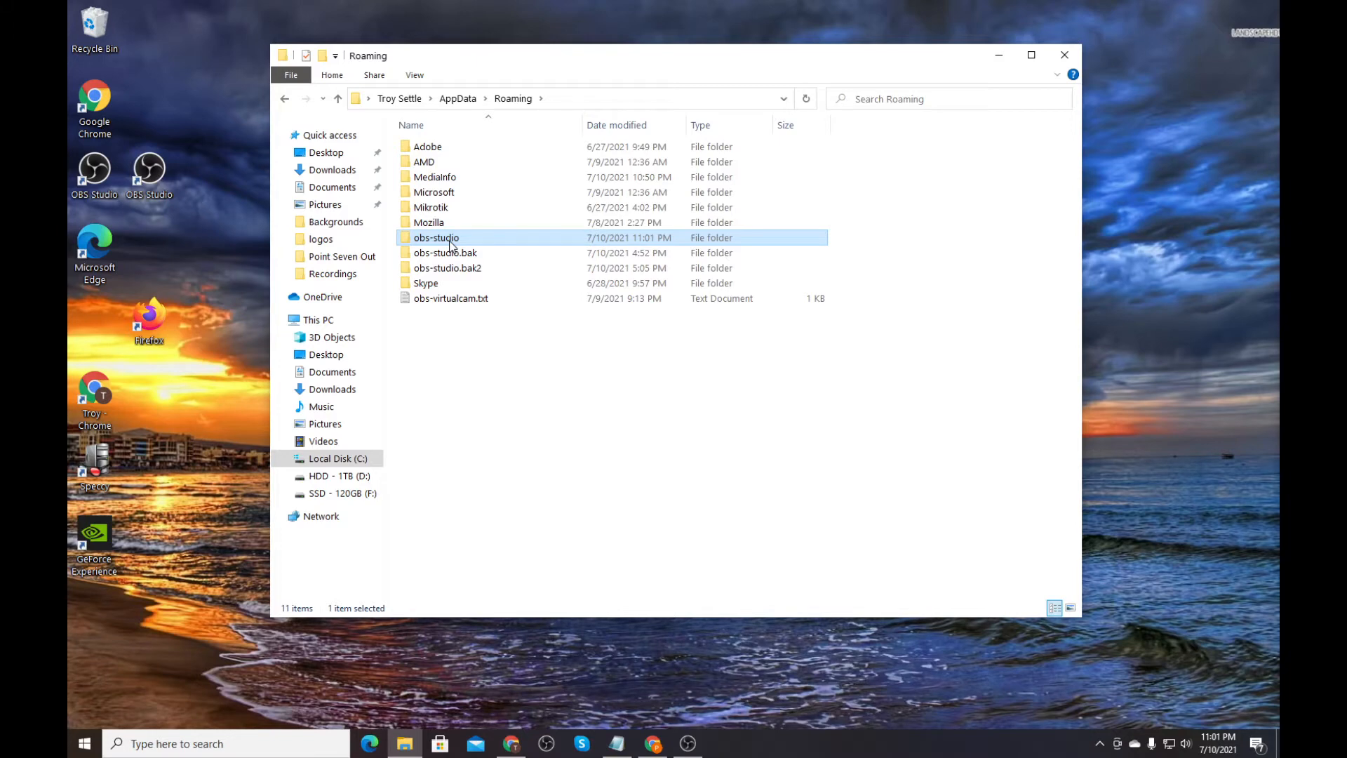
pyautogui.press('Delete')
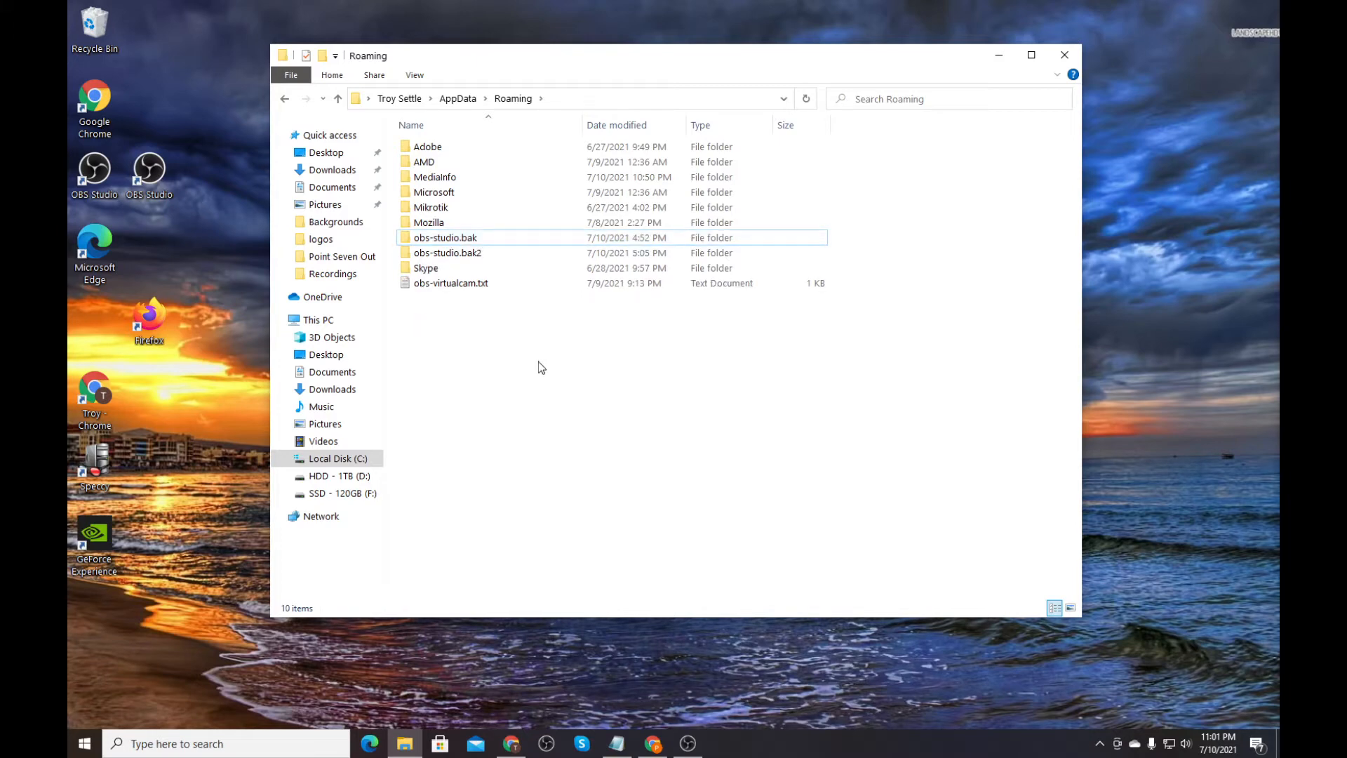
pyautogui.click(1068, 55)
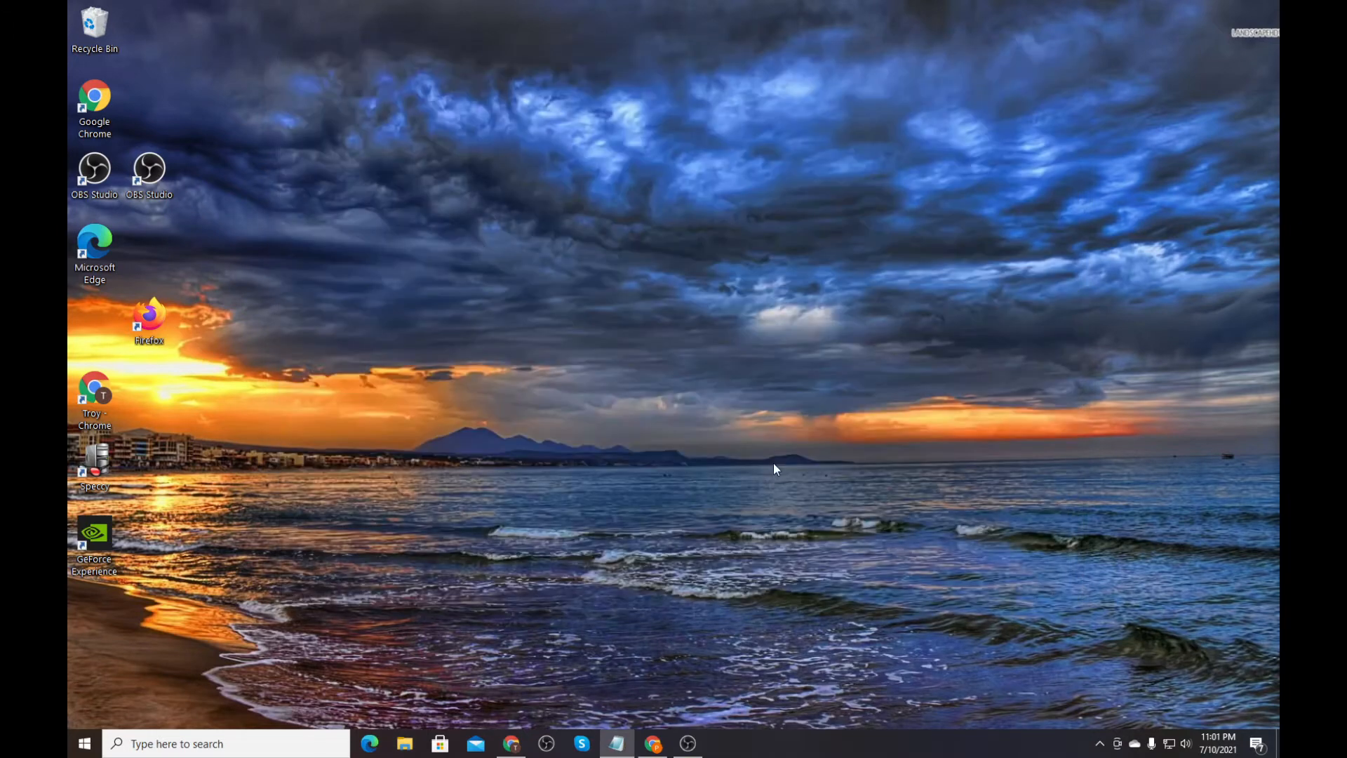
# - Launch OBS Studio and choose to optimize for streaming, with recording secondary, in the Auto-Configuration Wizard
pyautogui.click(548, 742)
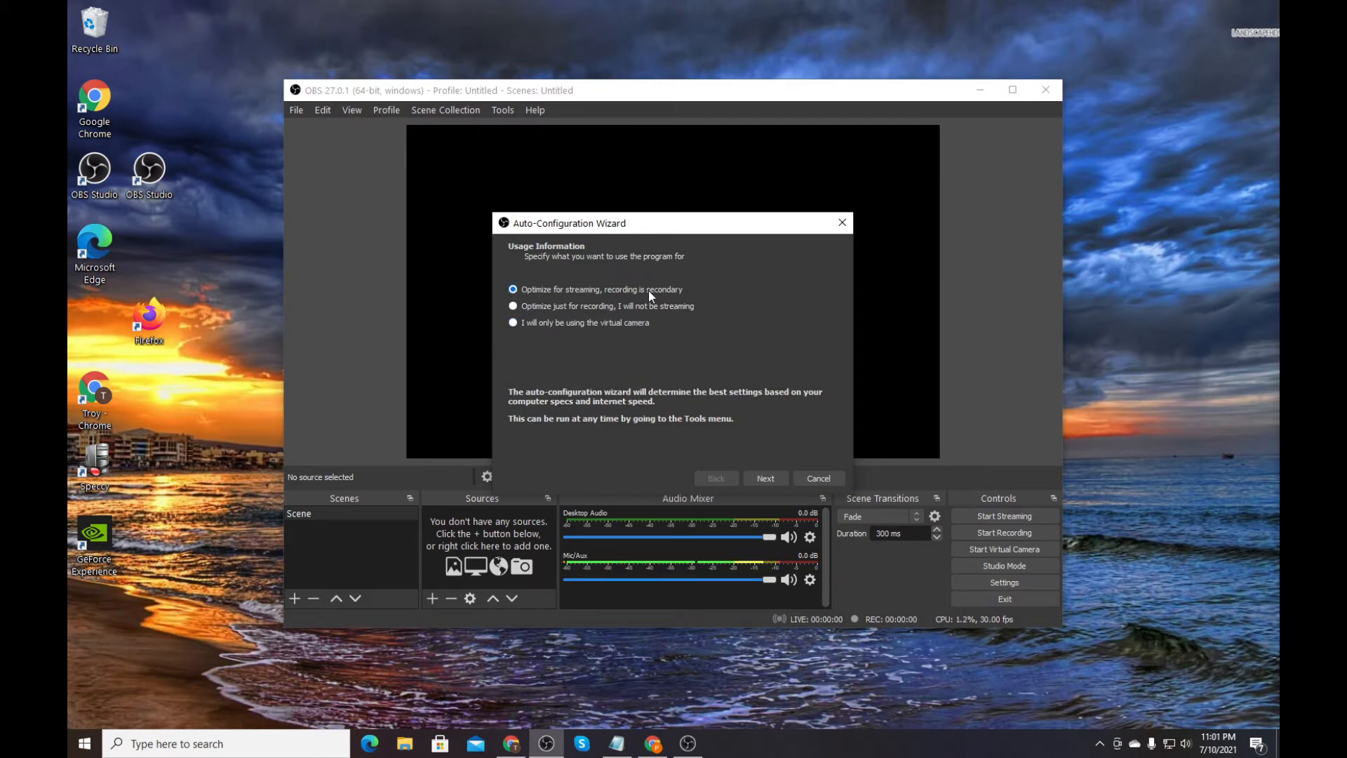
pyautogui.click(771, 478)
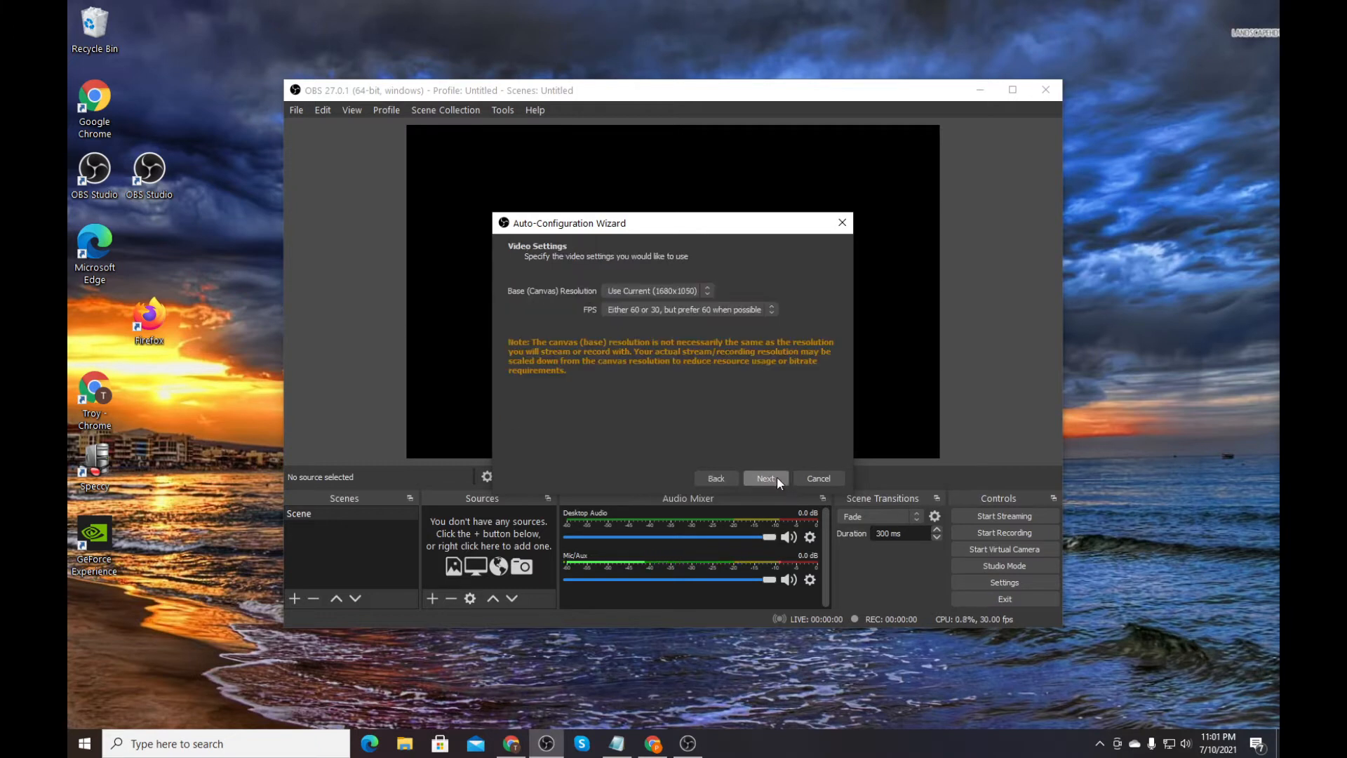
# - Set the wizard's base canvas resolution to 1920x1080 and the FPS to 30
pyautogui.click(689, 289)
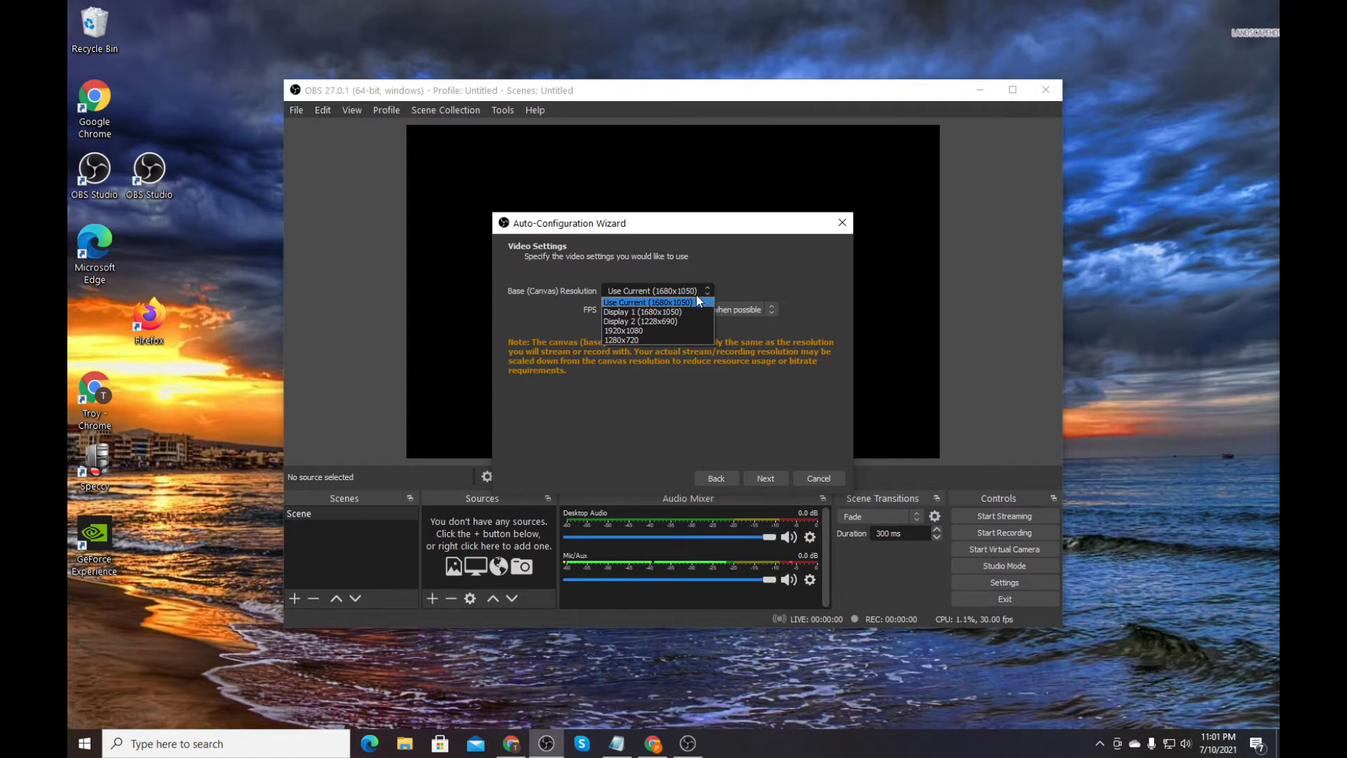
pyautogui.click(630, 328)
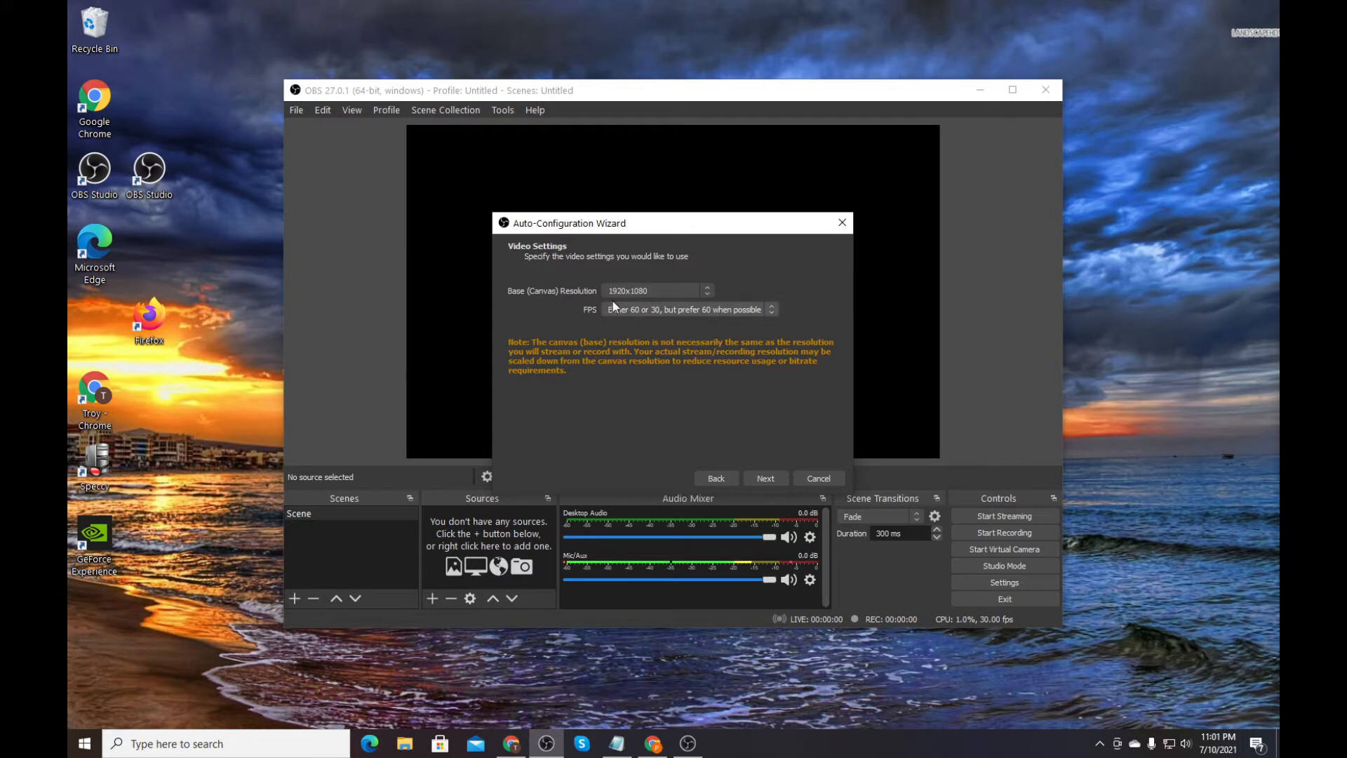
pyautogui.click(666, 311)
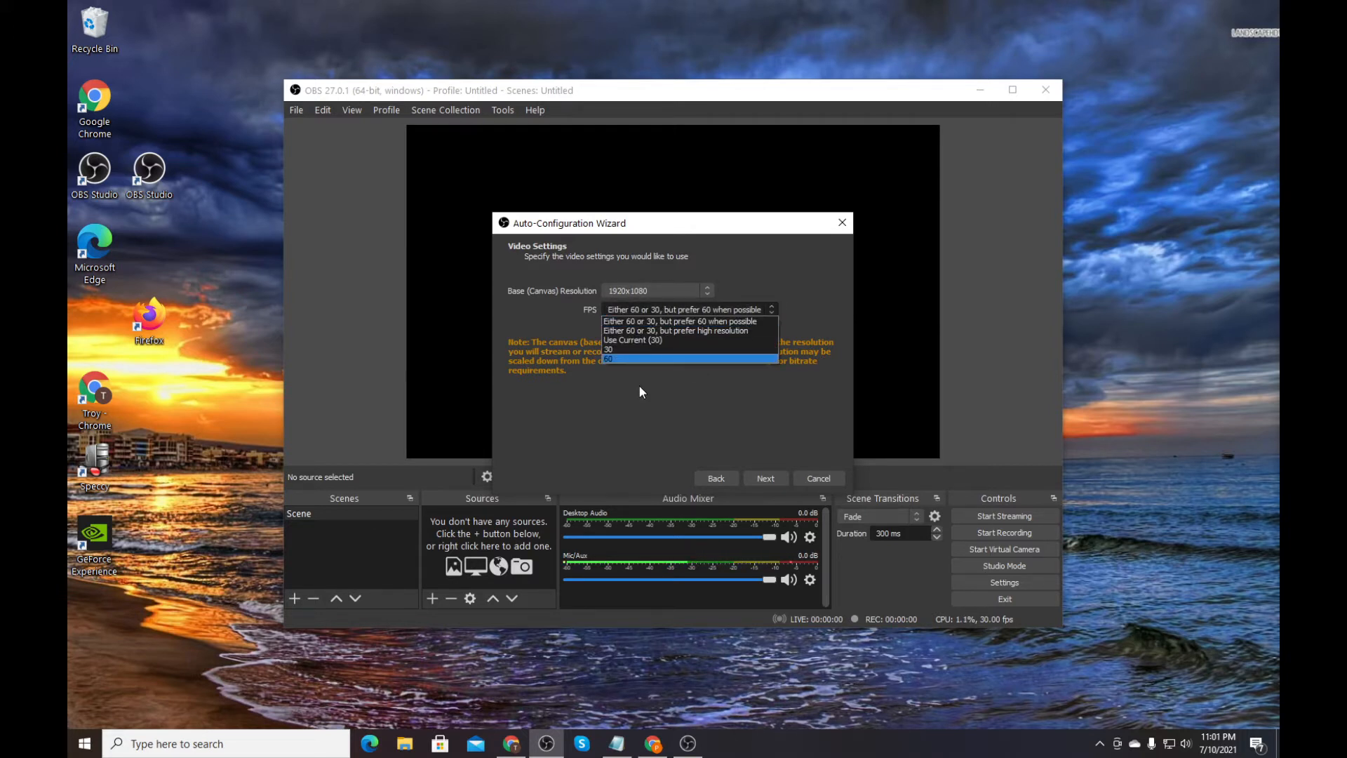
pyautogui.click(625, 346)
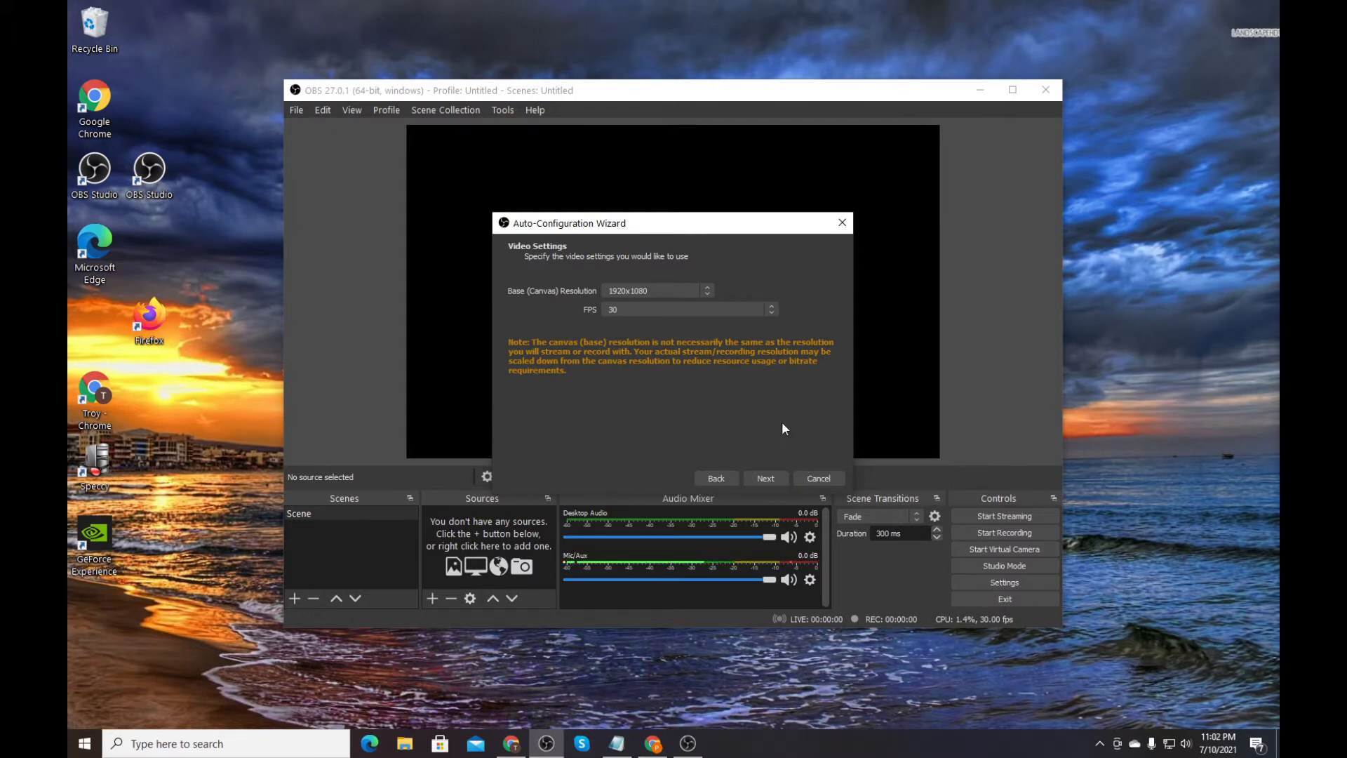
# - Continue to the wizard's stream information and choose YouTube - RTMPS as the streaming service
pyautogui.click(769, 476)
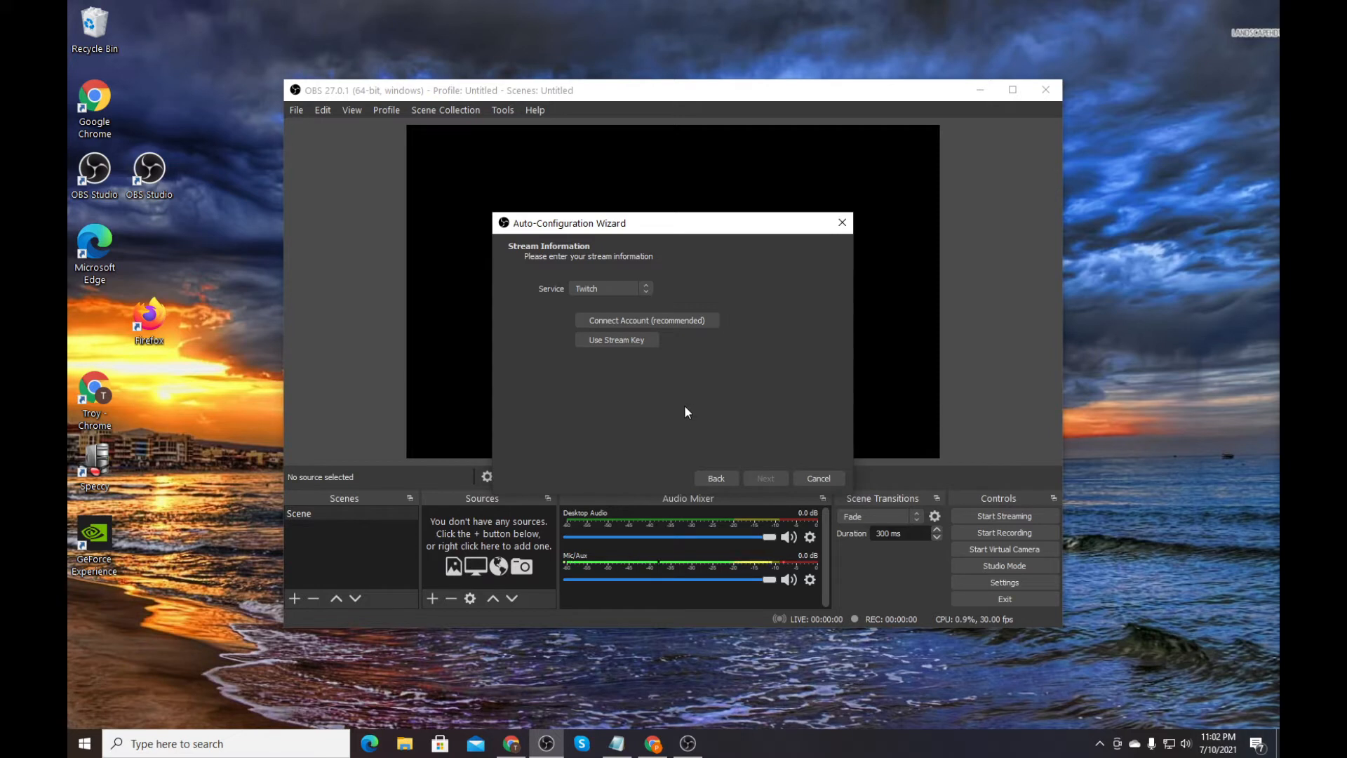
pyautogui.click(610, 289)
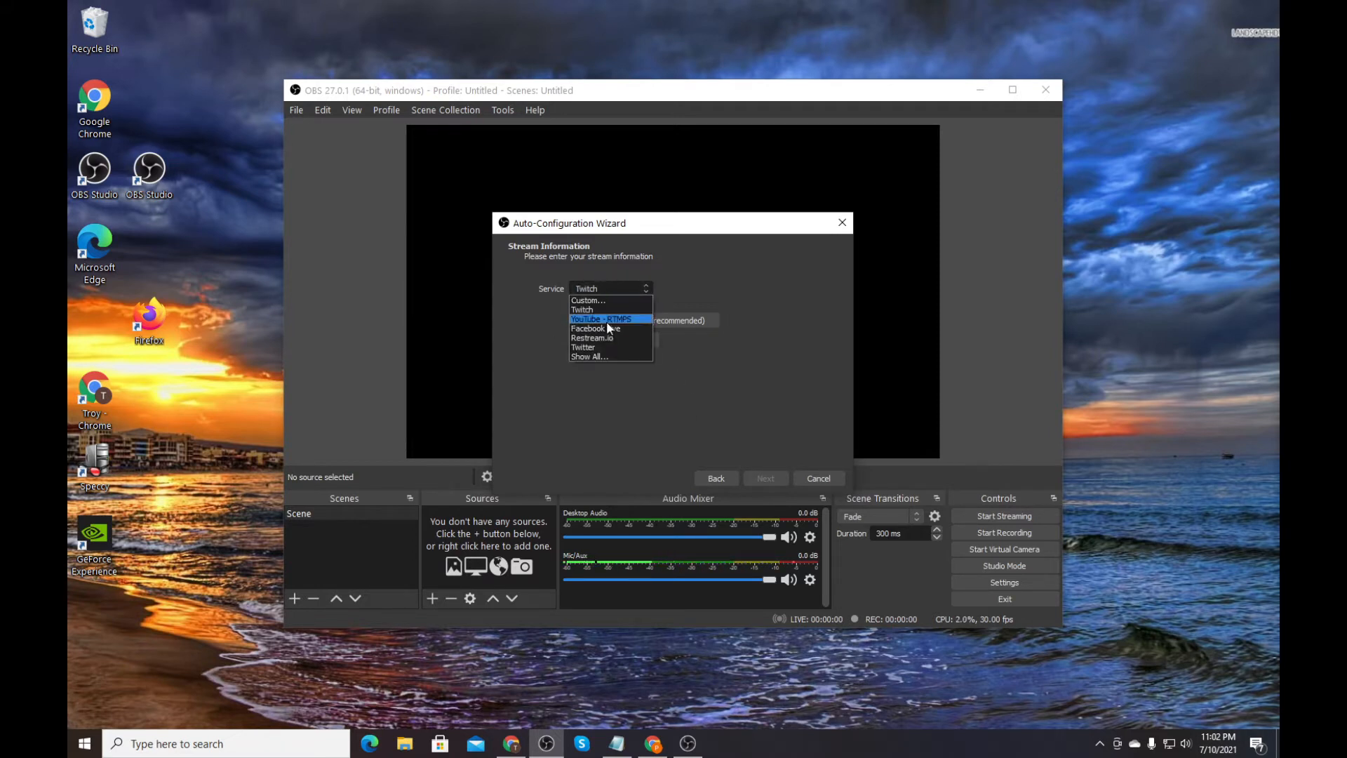
pyautogui.click(606, 318)
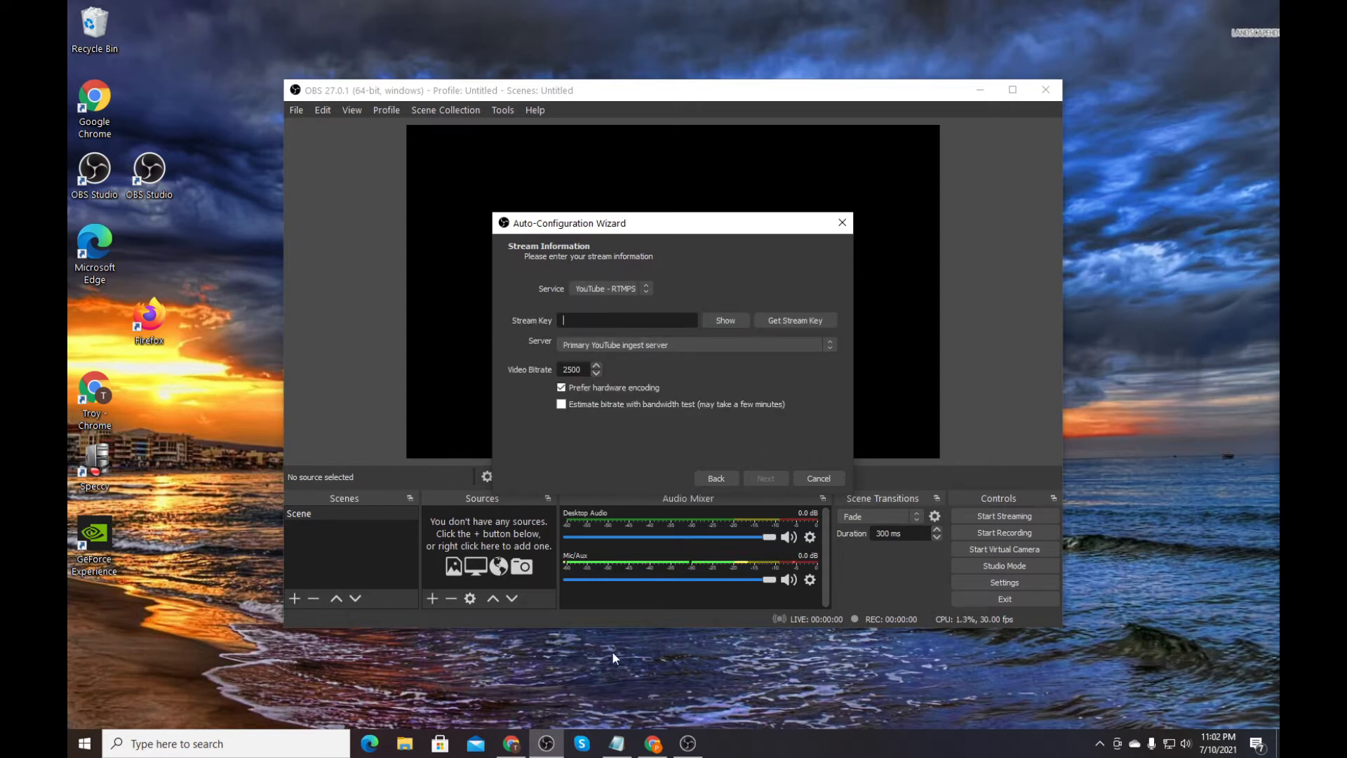
# - Switch to Chrome and copy the stream key from the YouTube Studio live streaming page
pyautogui.moveTo(514, 749)
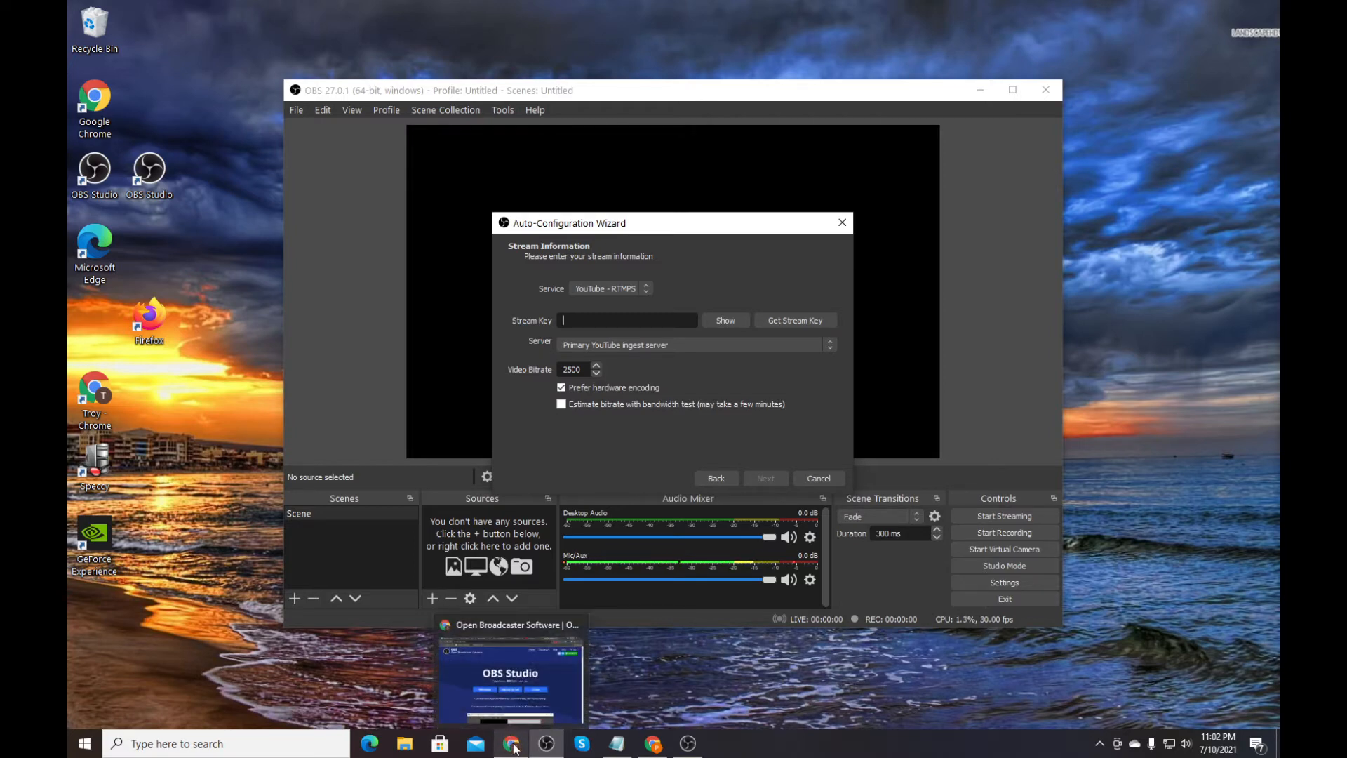
pyautogui.click(510, 687)
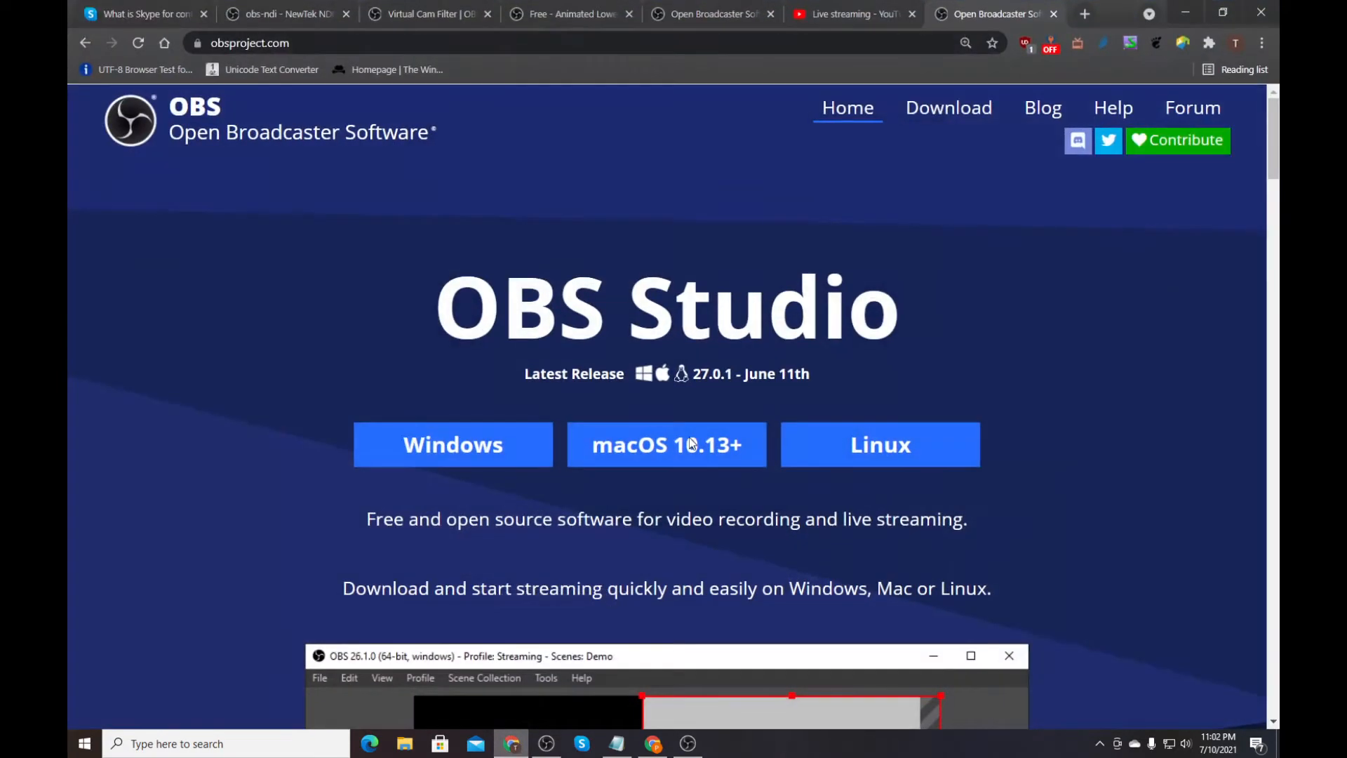
pyautogui.click(852, 19)
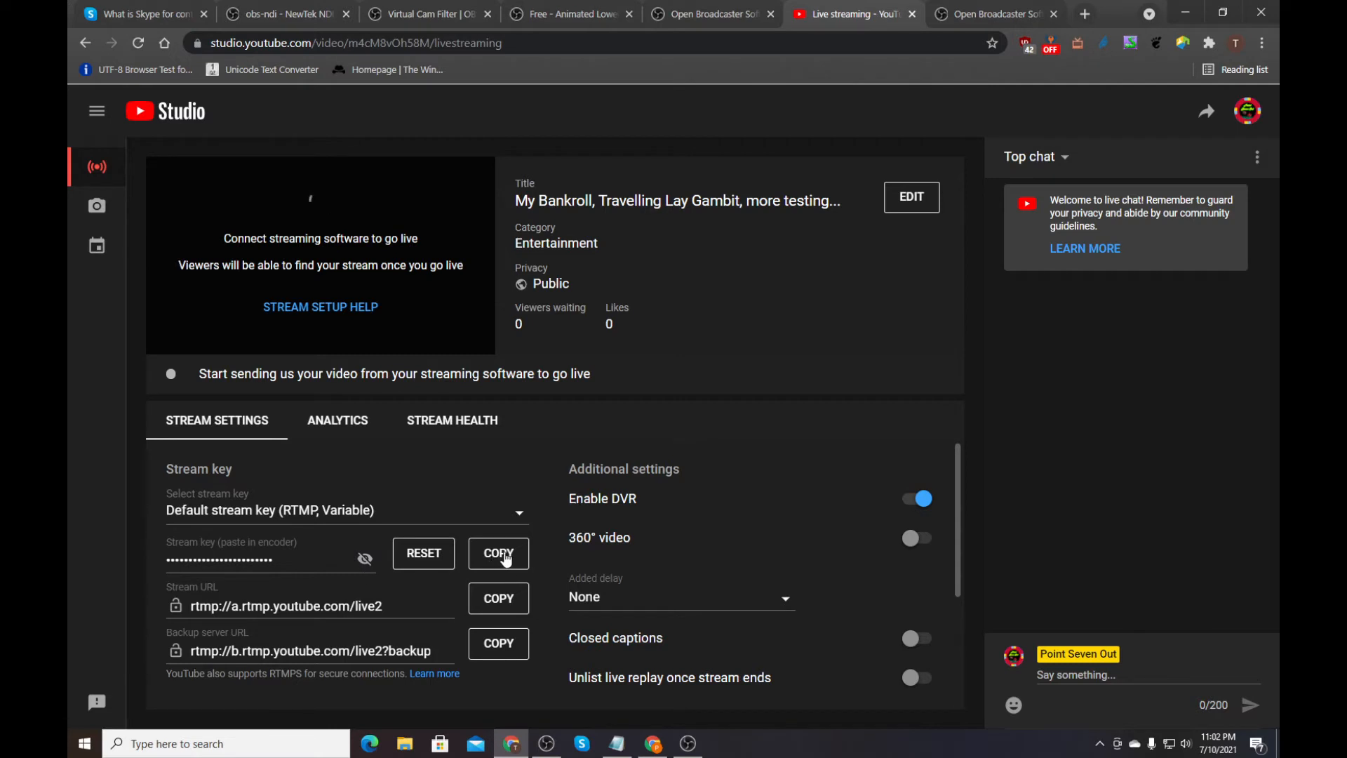
pyautogui.click(505, 558)
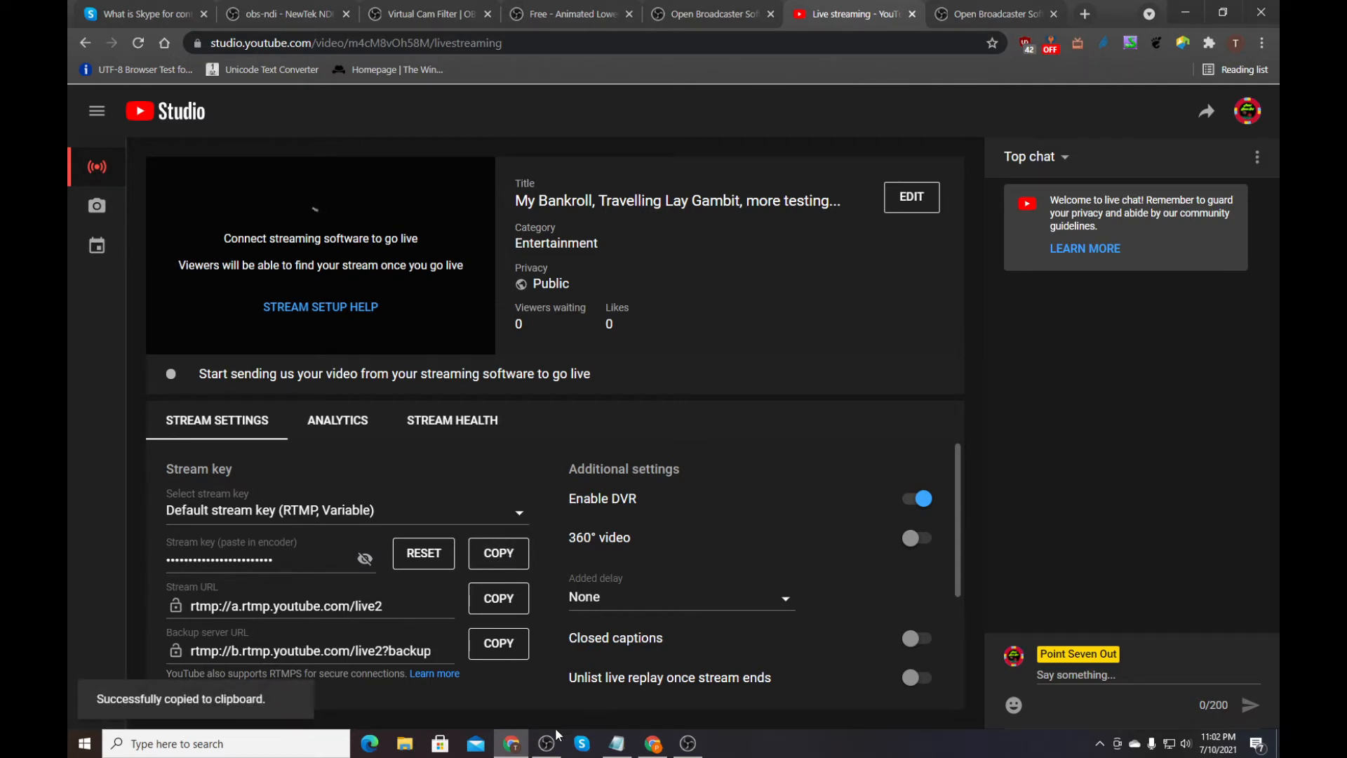
# - Return to OBS, paste the stream key into the Auto-Configuration Wizard, run its test and apply the resulting settings
pyautogui.click(519, 749)
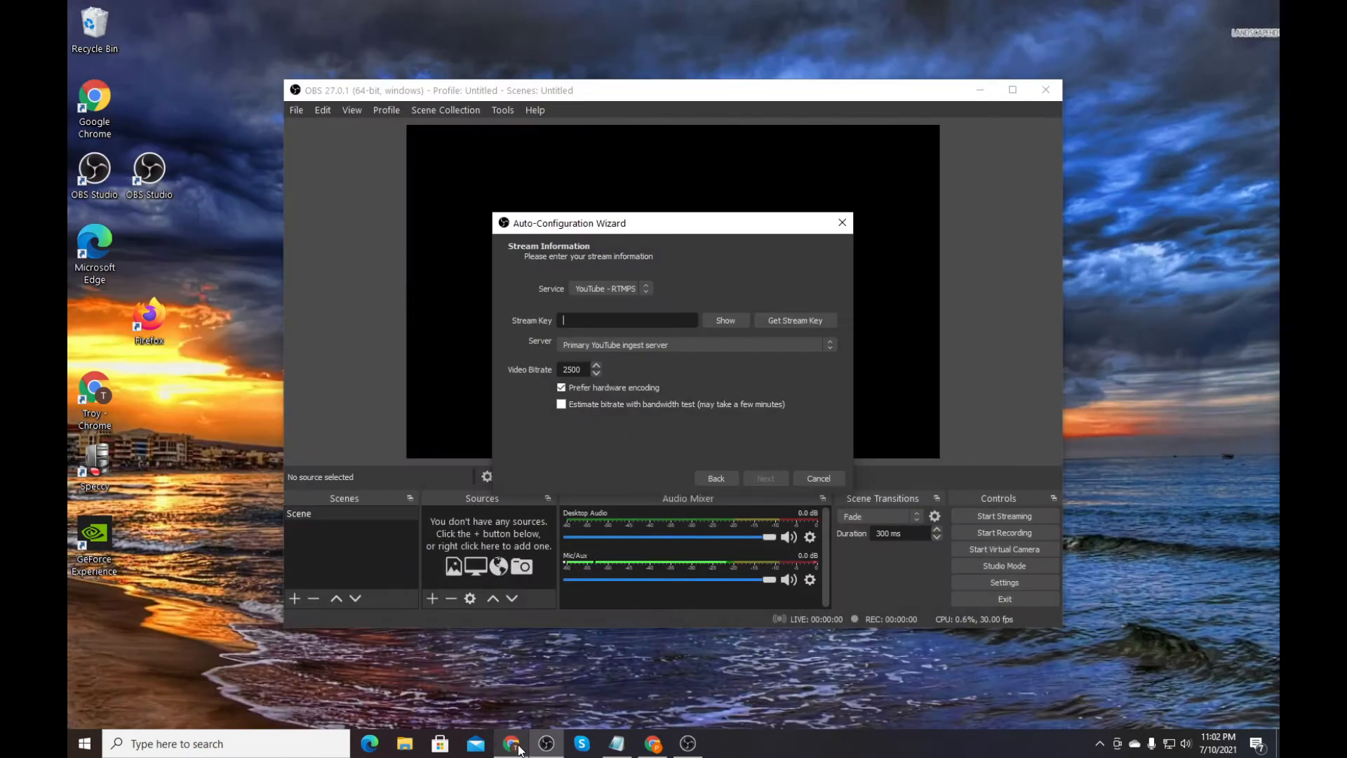
pyautogui.rightClick(613, 318)
pyautogui.click(649, 394)
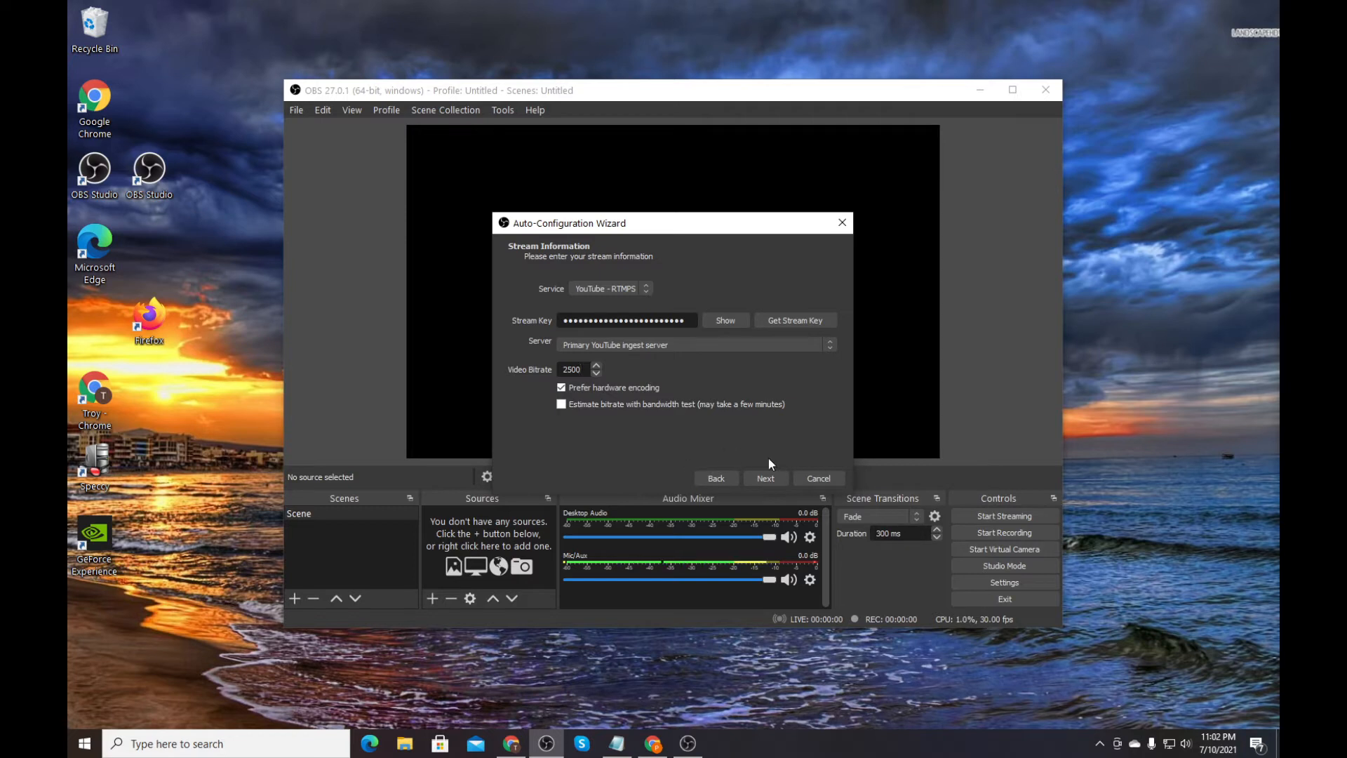
pyautogui.click(762, 477)
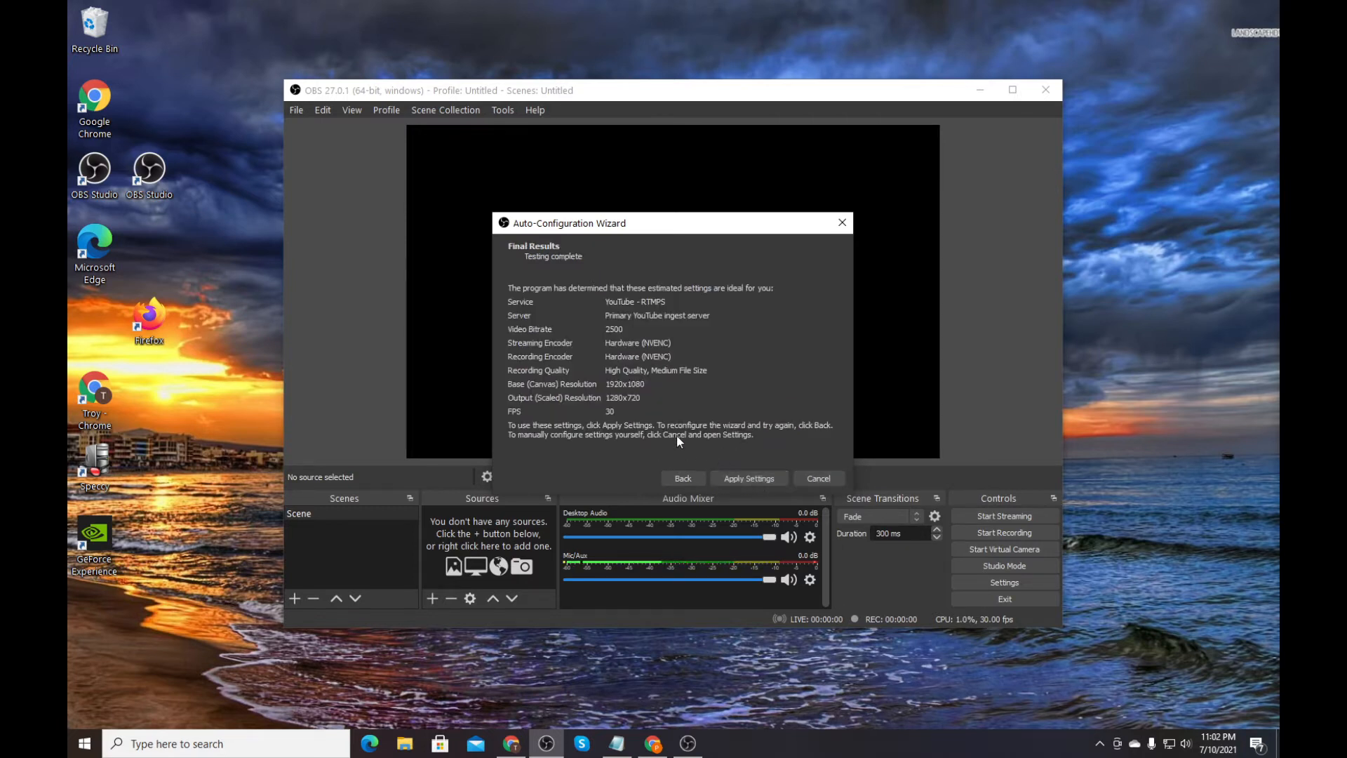
pyautogui.click(764, 480)
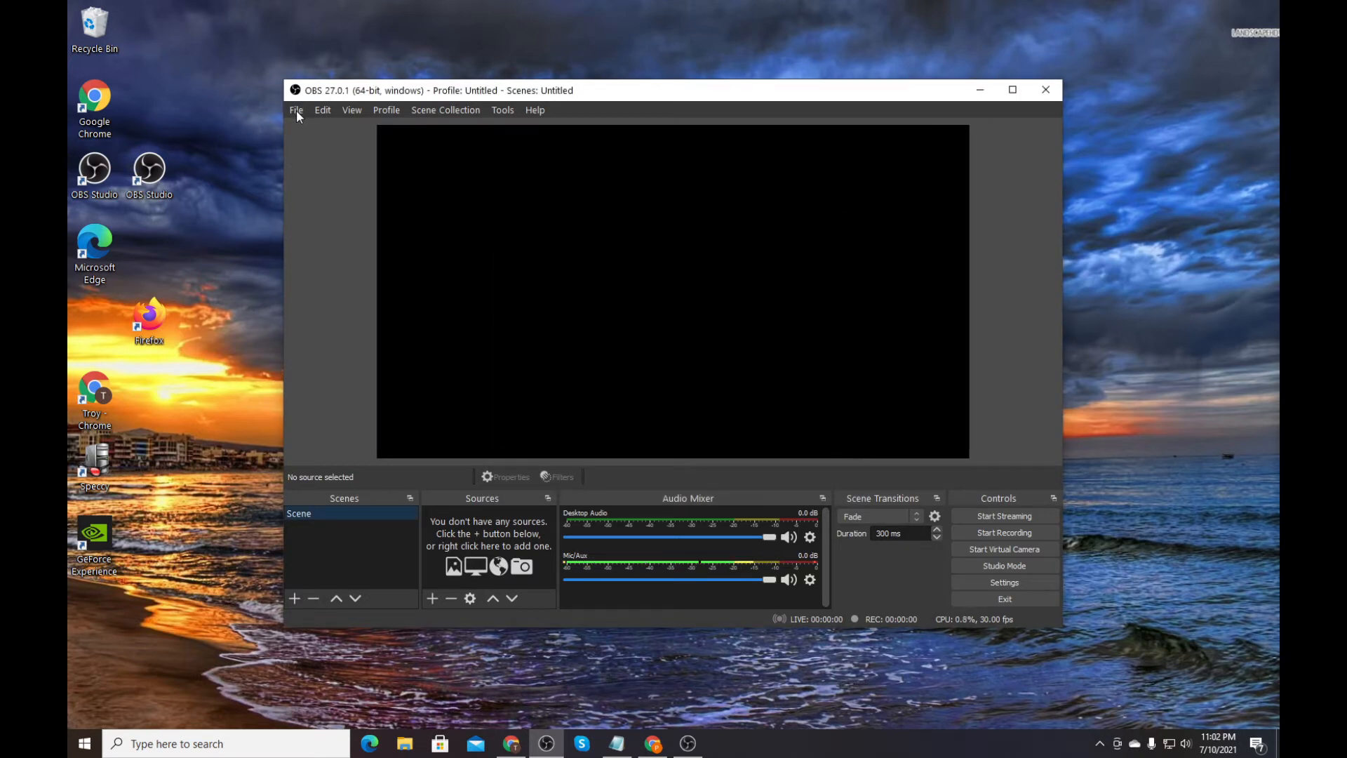
# - Open the OBS settings window
pyautogui.click(296, 111)
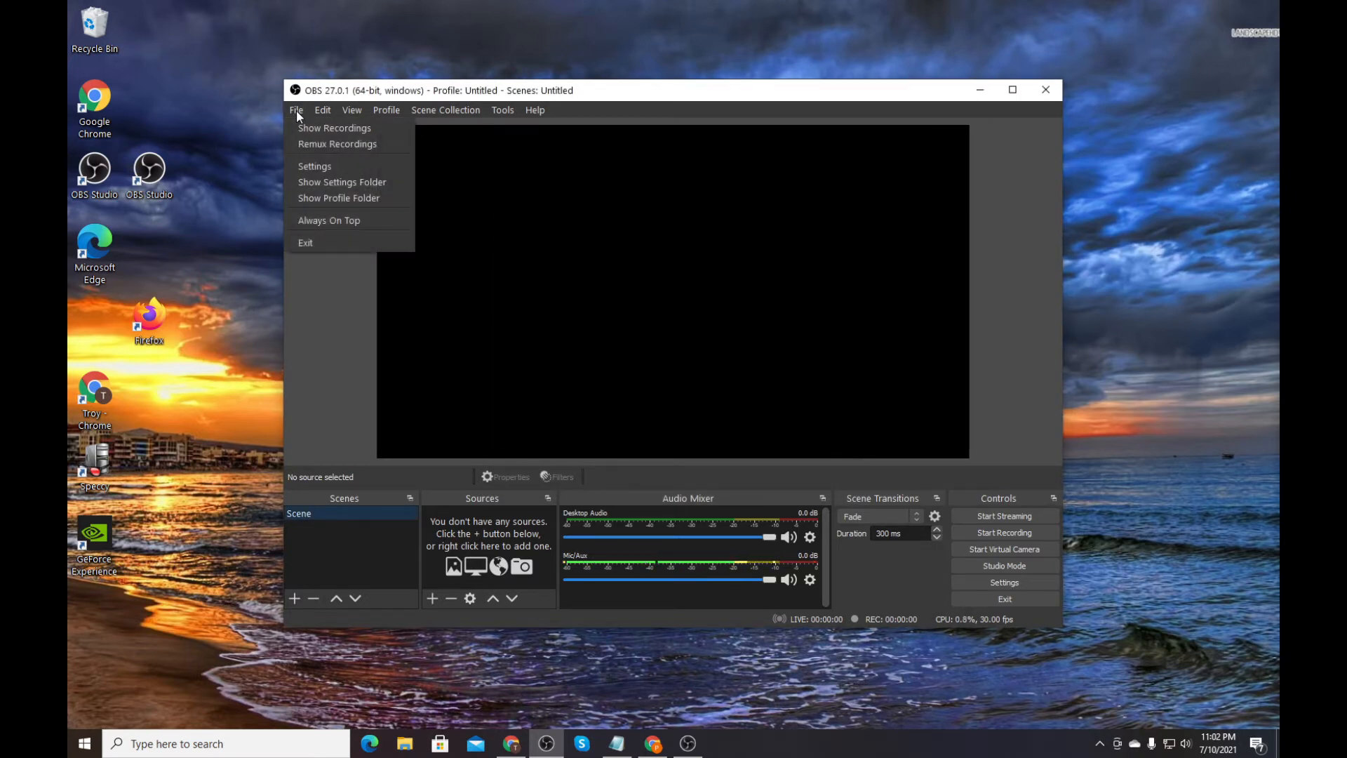
pyautogui.click(316, 166)
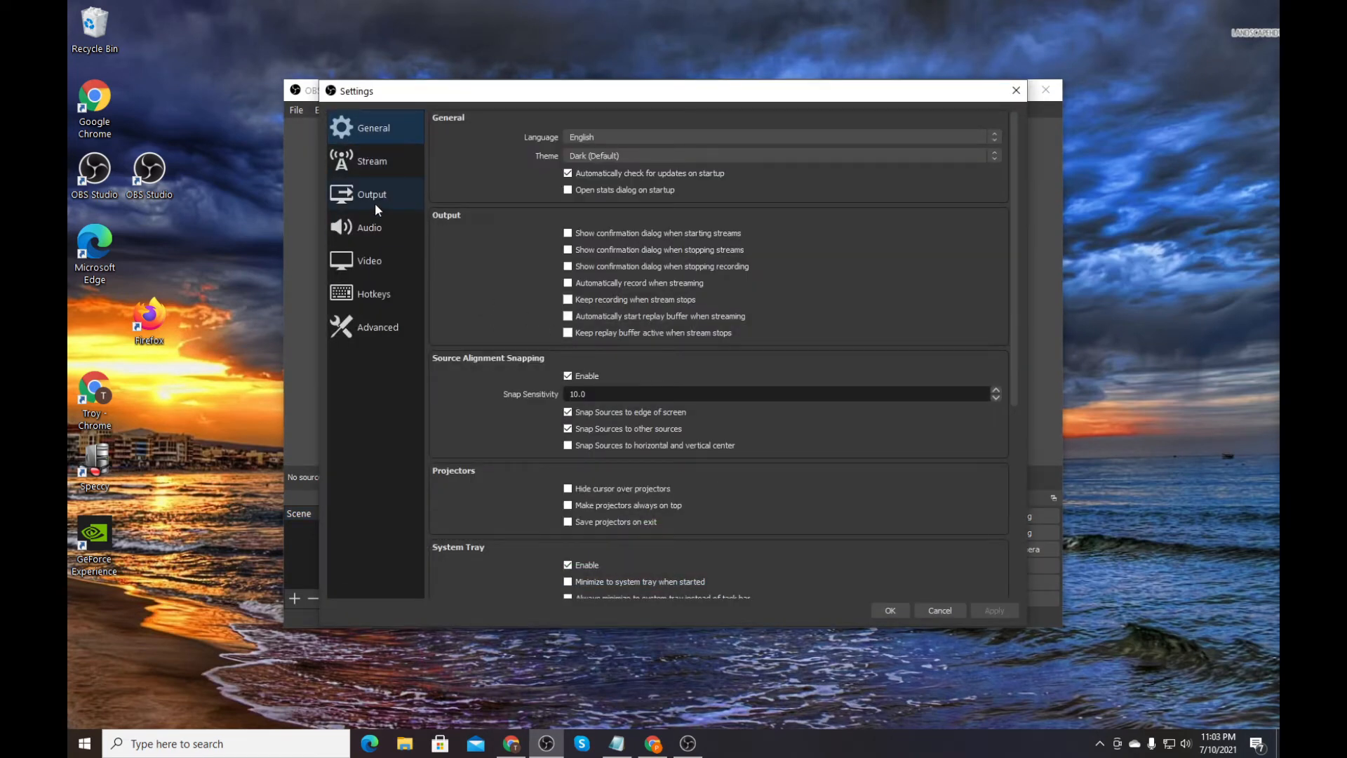
# - Try the Rachni and System interface themes and restore Dark (Default)
pyautogui.click(604, 155)
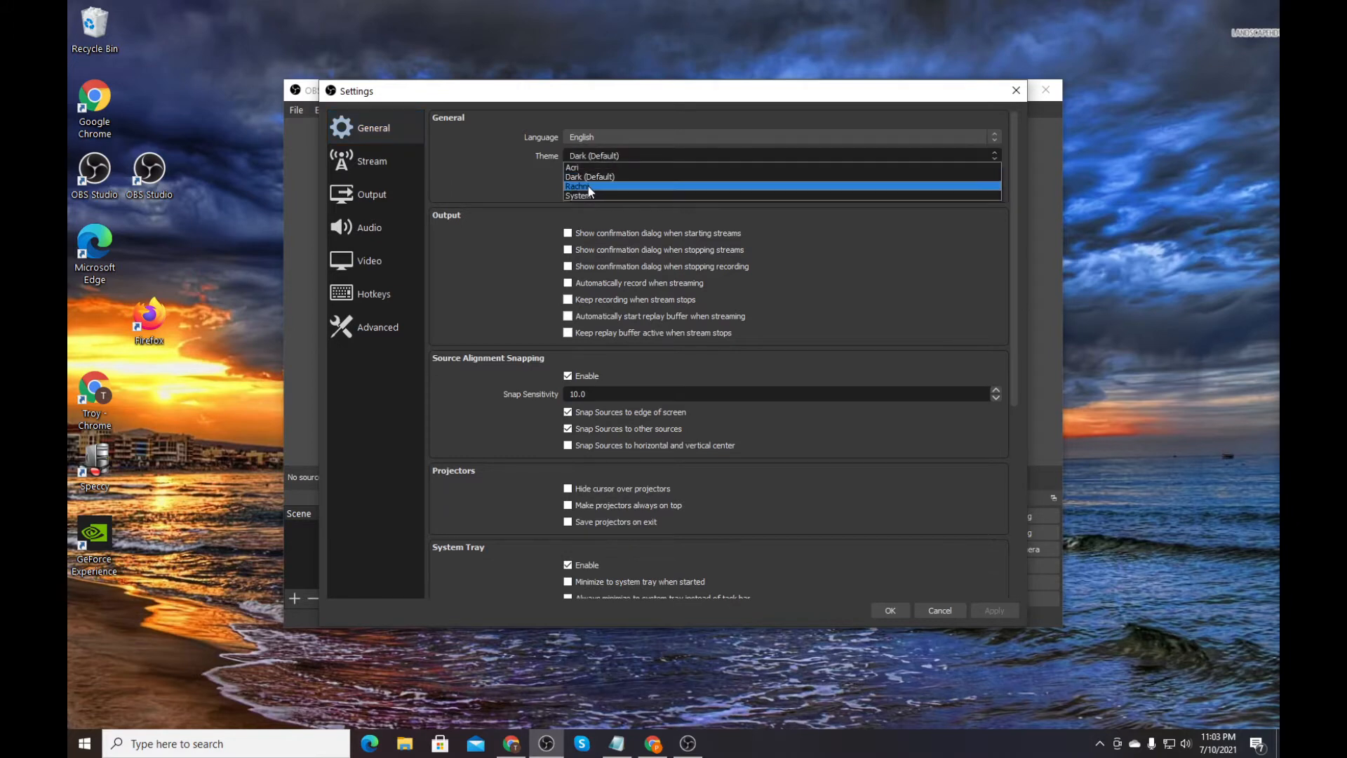
pyautogui.click(588, 186)
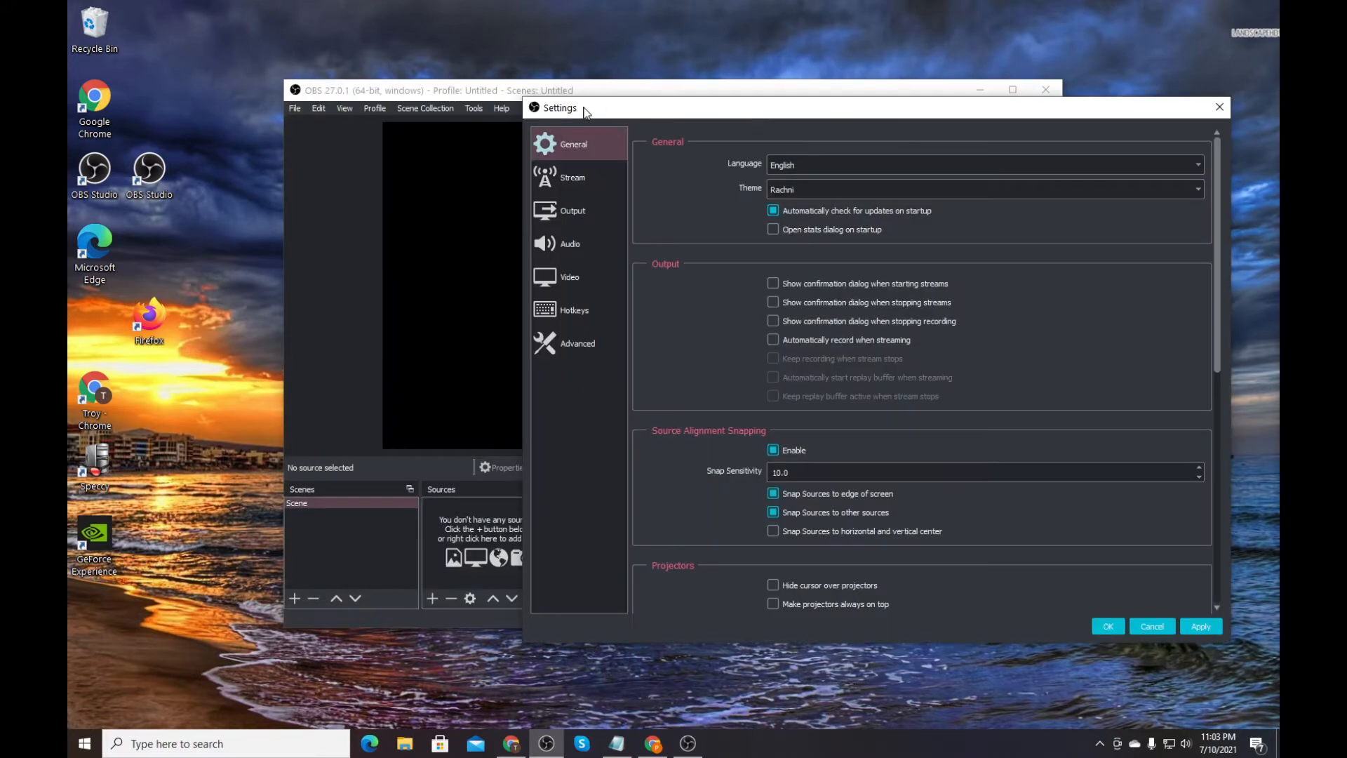
pyautogui.moveTo(647, 114); pyautogui.dragTo(590, 117)
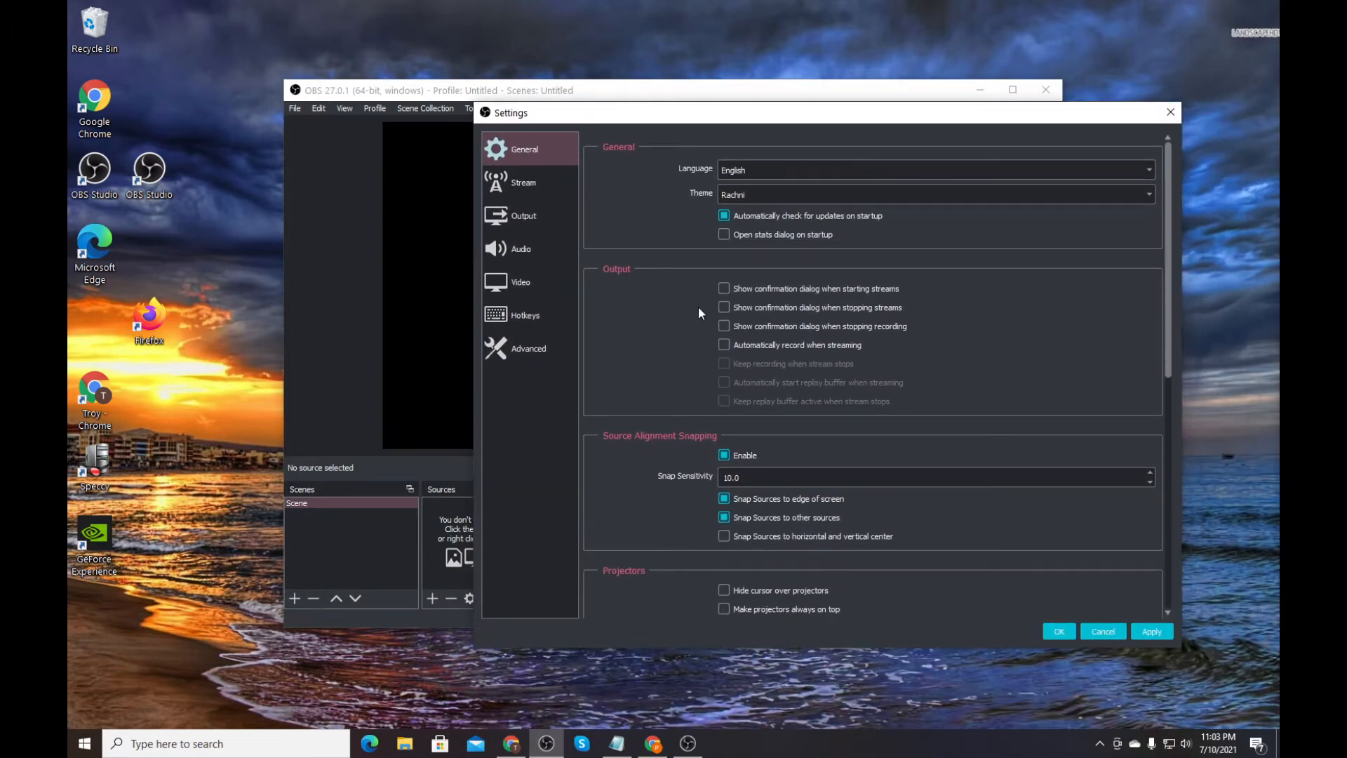
pyautogui.click(752, 190)
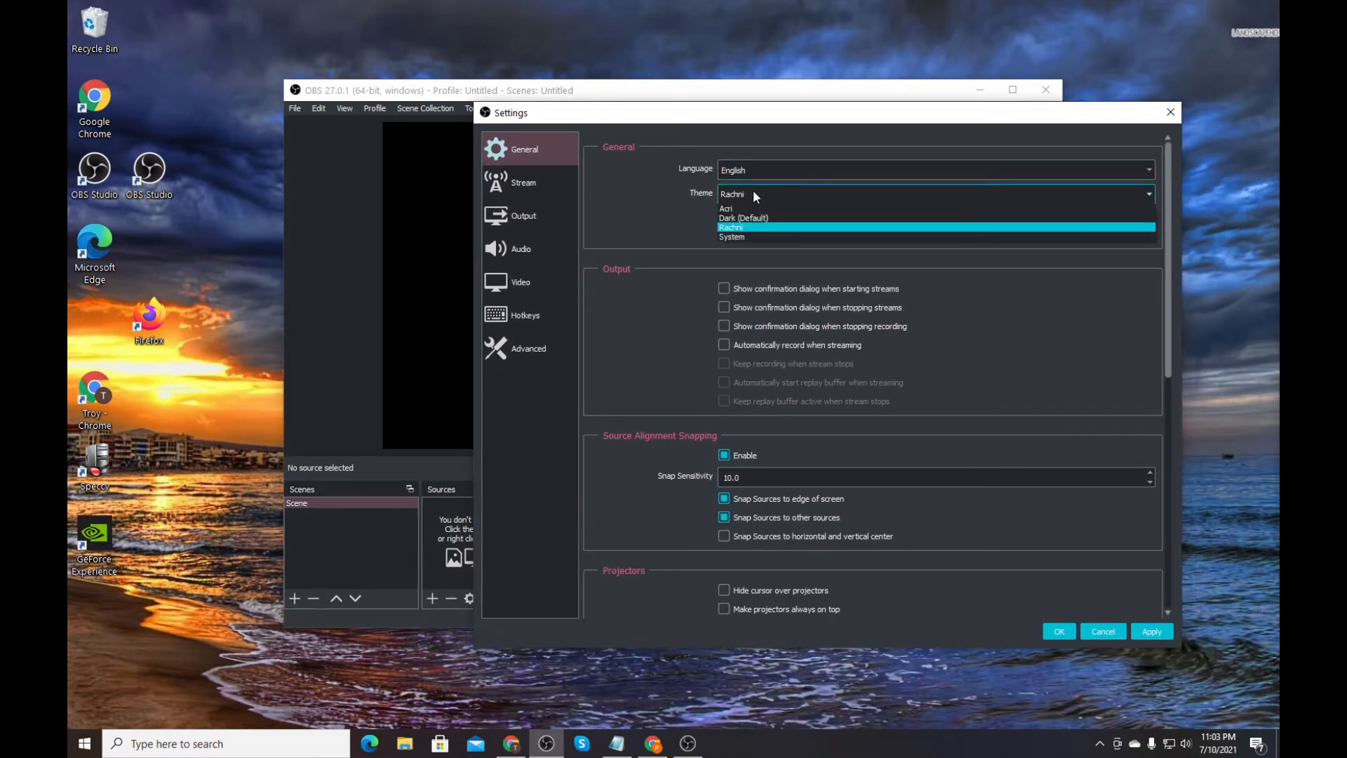
pyautogui.click(742, 237)
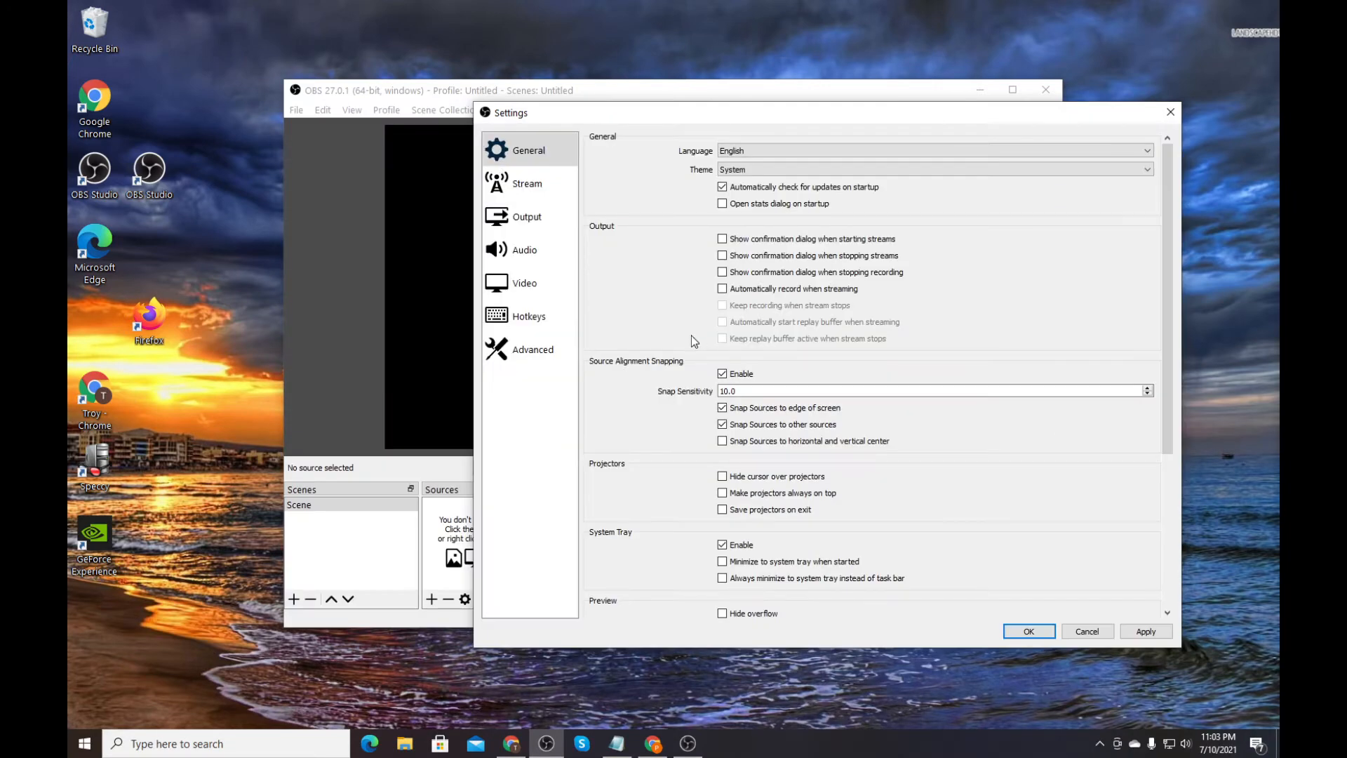
pyautogui.click(749, 169)
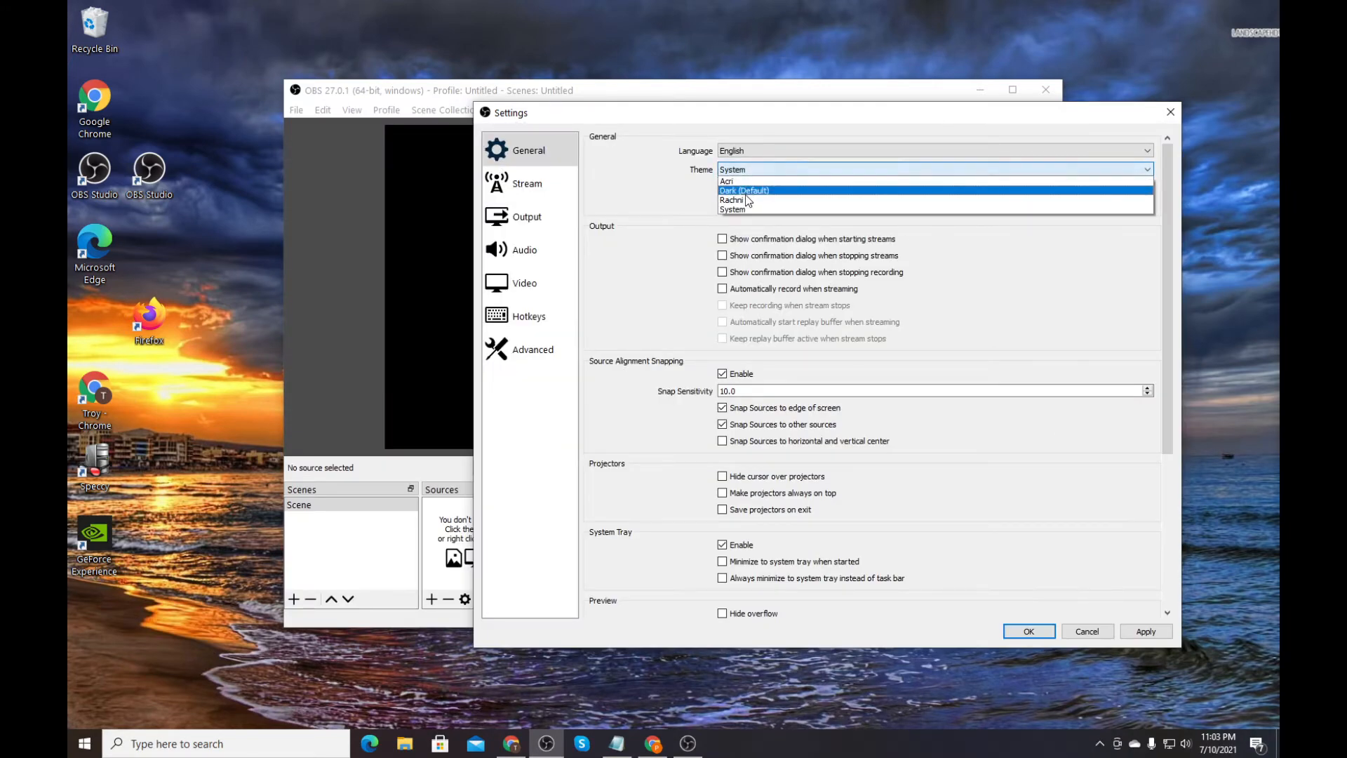
pyautogui.click(743, 192)
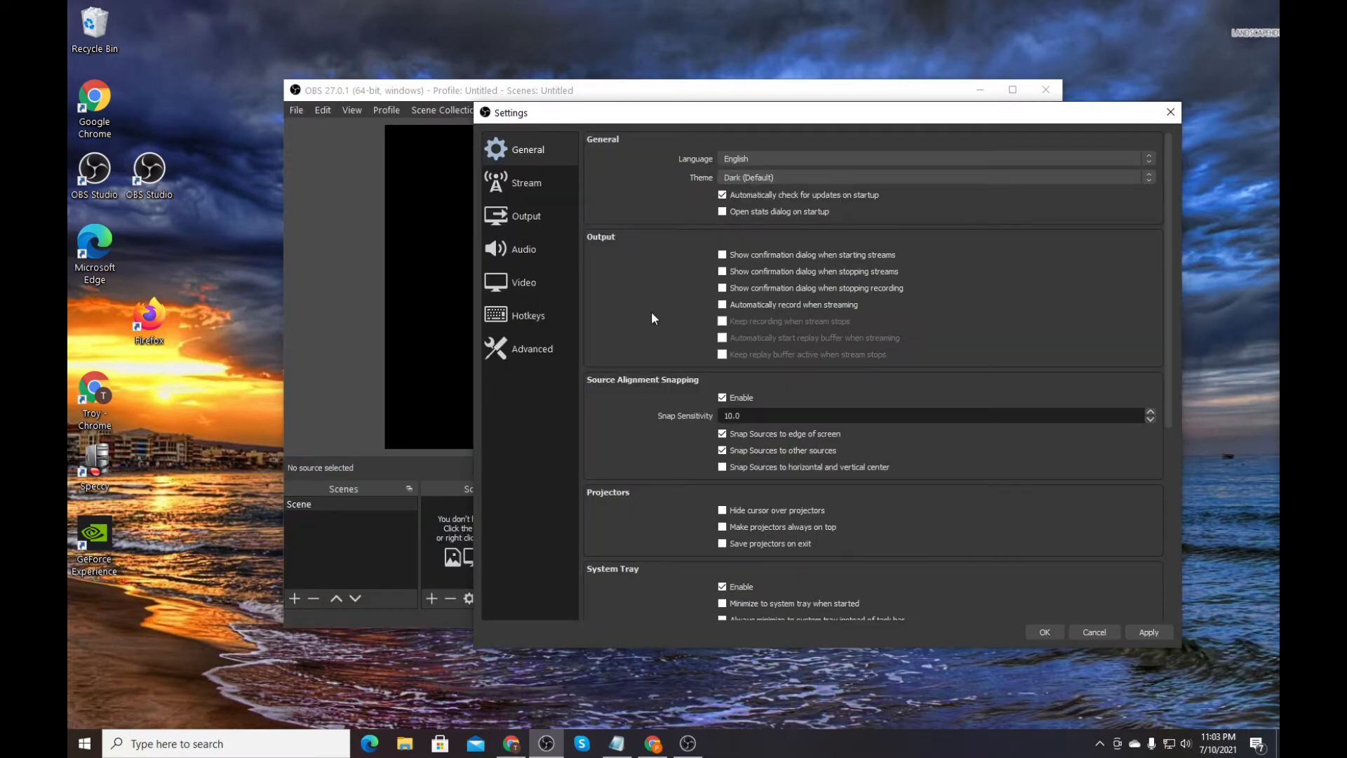
# - Switch the output mode to Advanced and set the streaming encoder to NVIDIA NVENC H.264 (new)
pyautogui.click(521, 186)
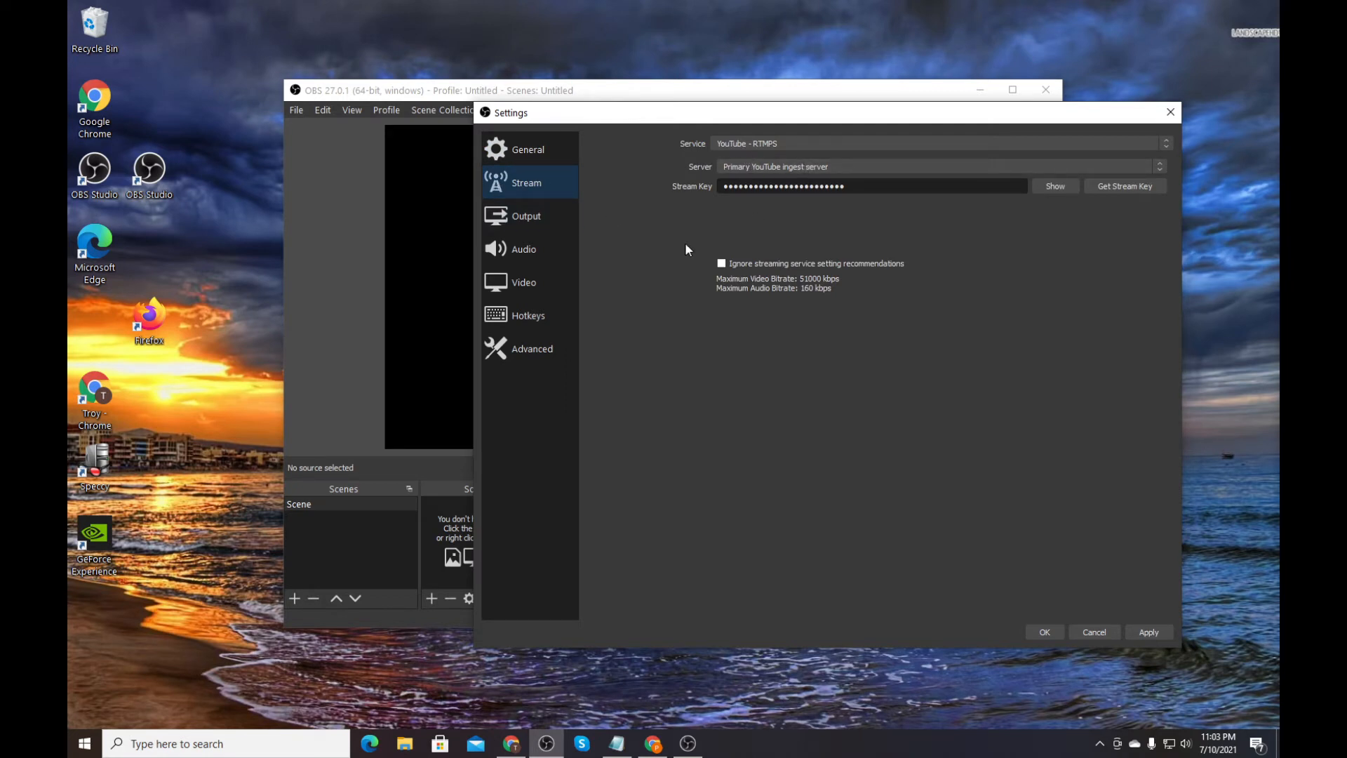
pyautogui.click(523, 217)
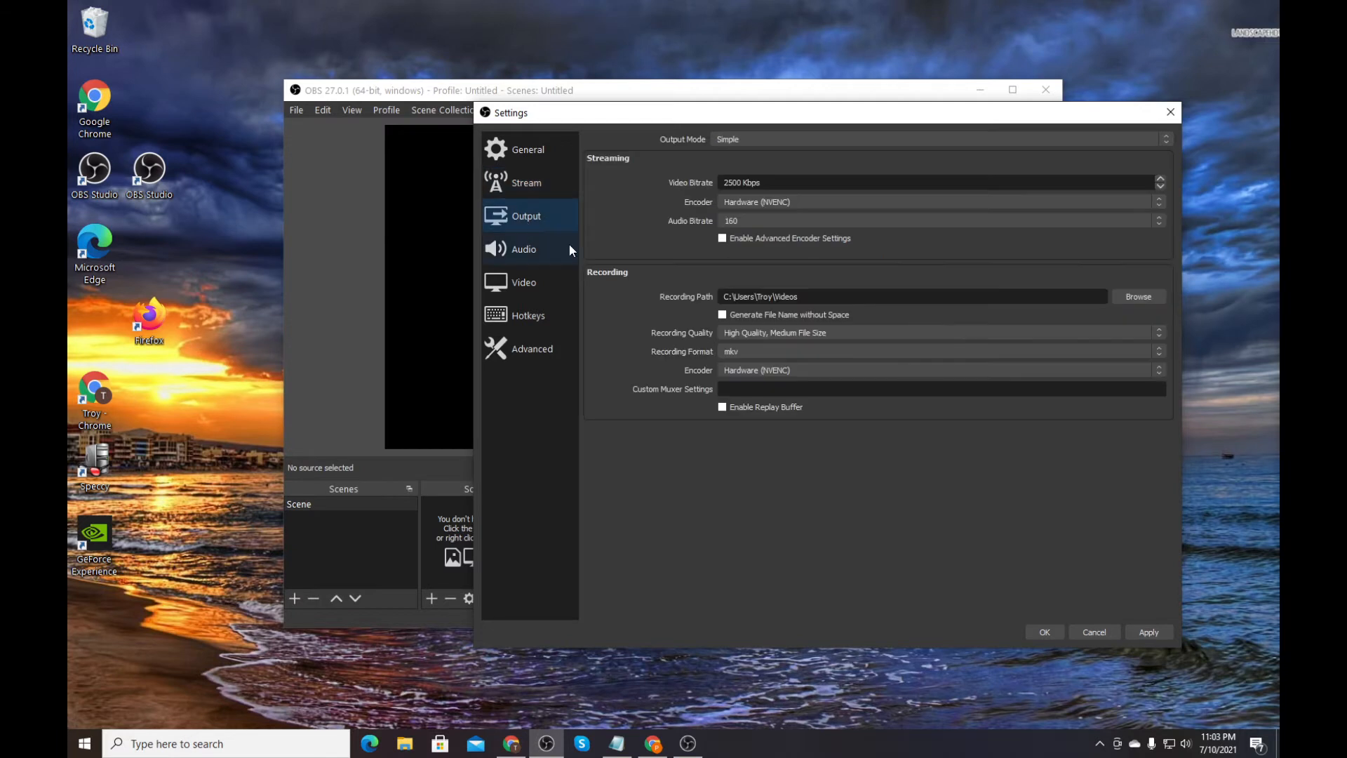
pyautogui.click(743, 137)
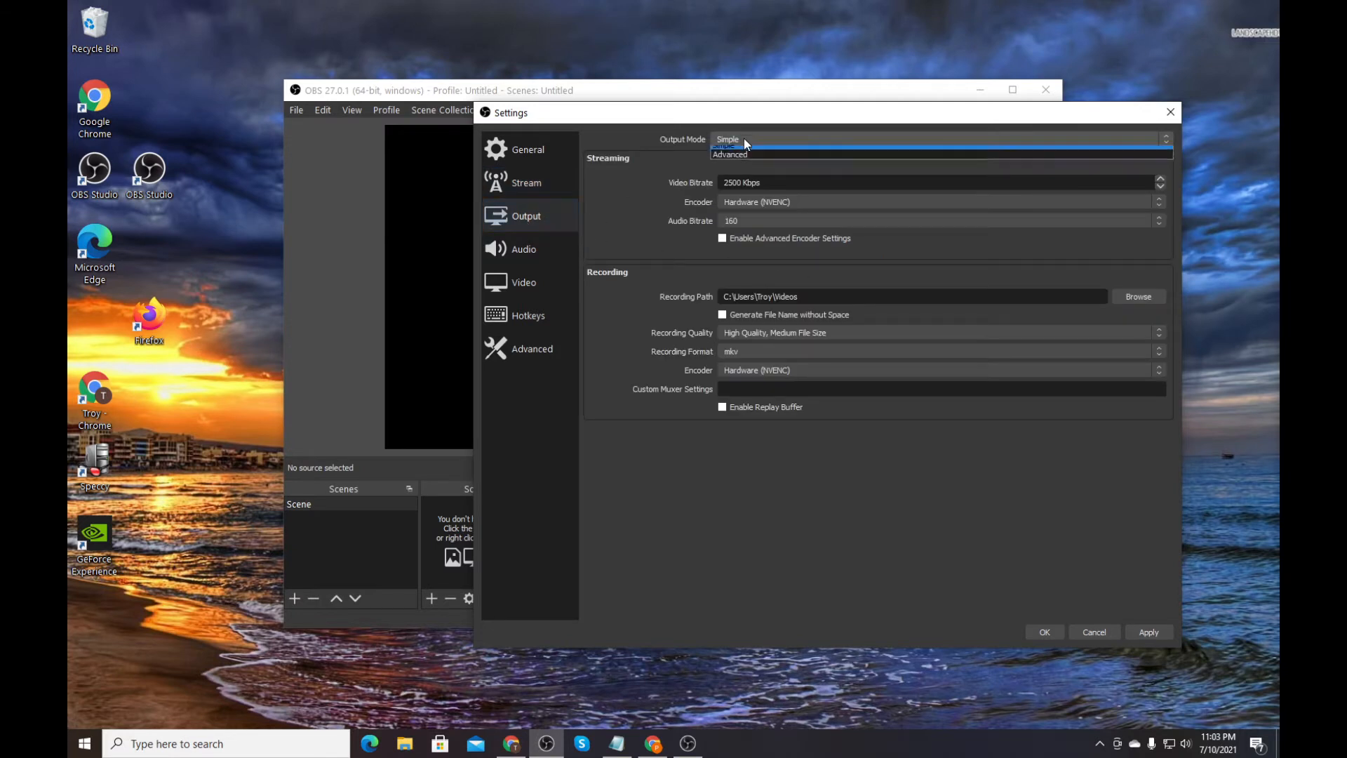
pyautogui.click(744, 160)
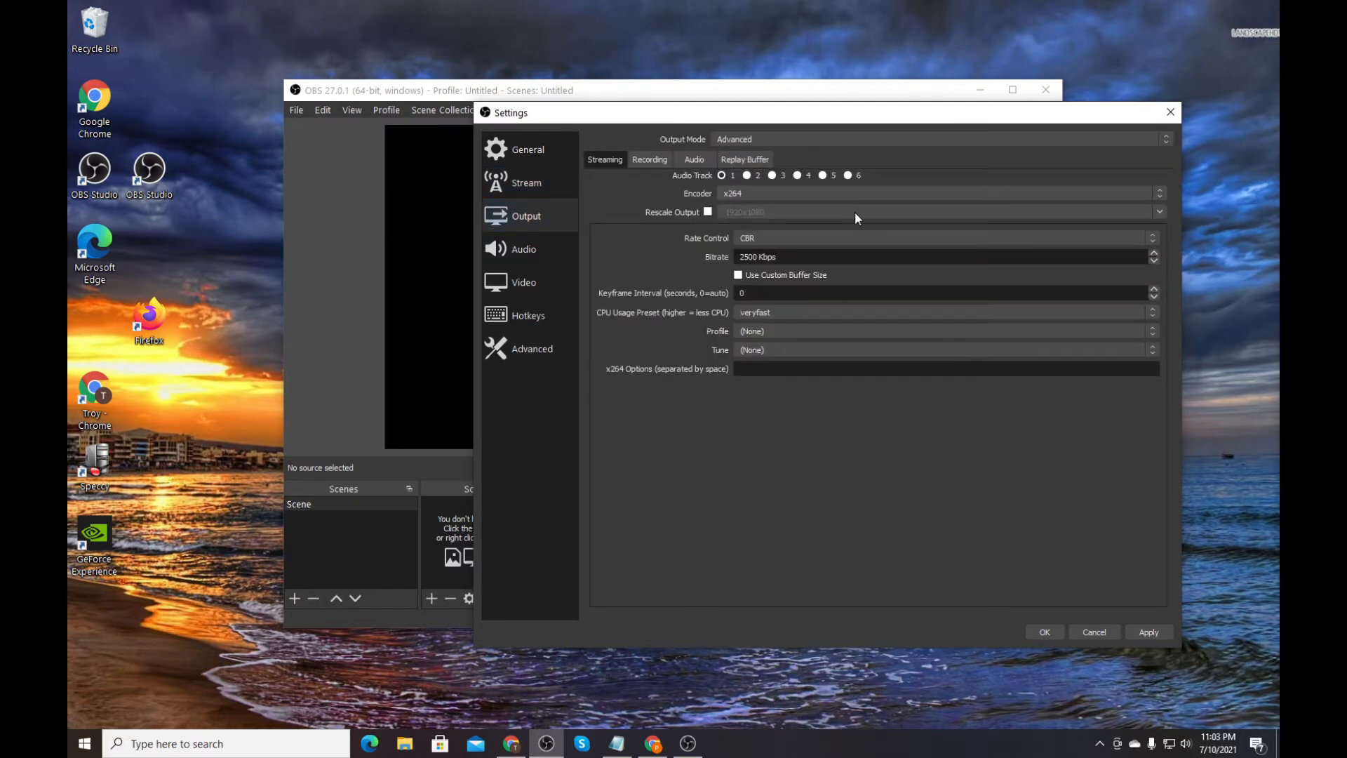
pyautogui.click(743, 194)
pyautogui.click(750, 200)
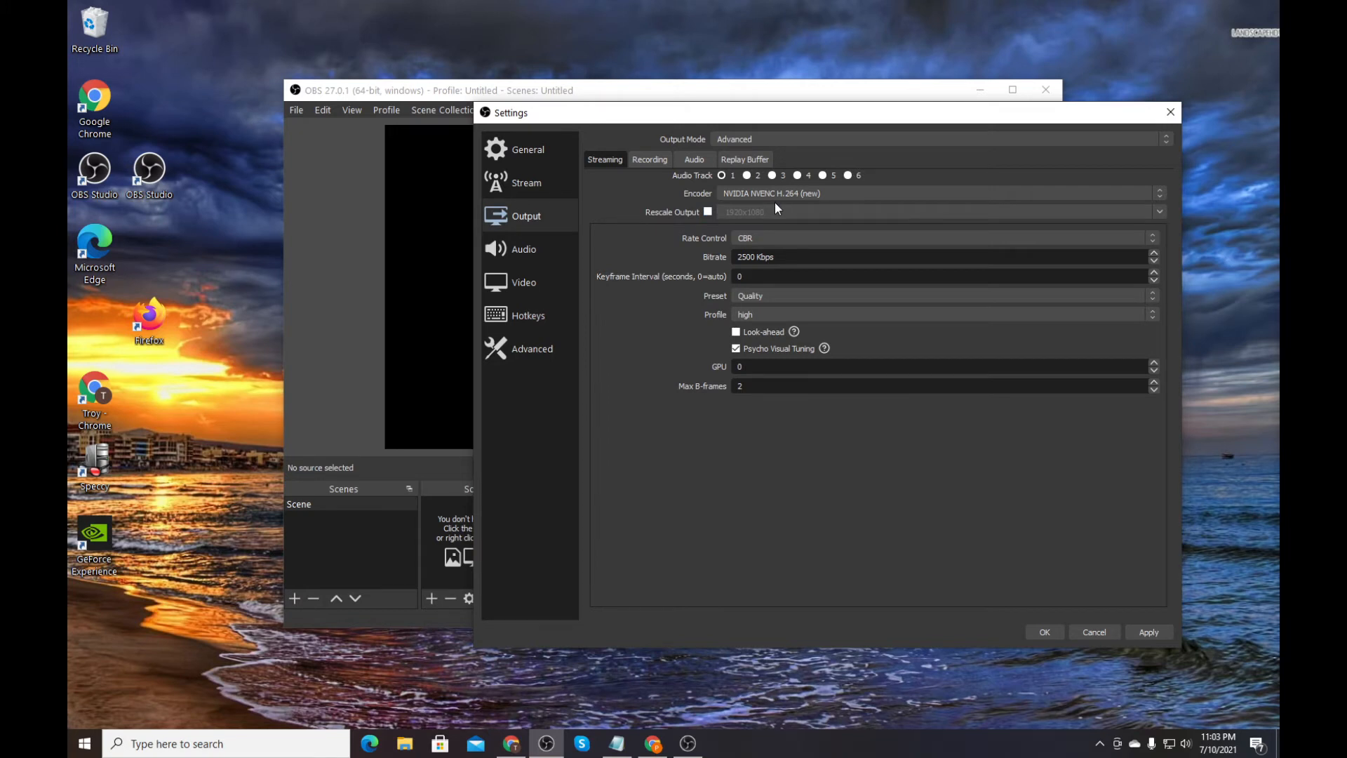
# - Set the streaming encoder's rate control to VBR and review its bitrate and maximum bitrate
pyautogui.click(764, 237)
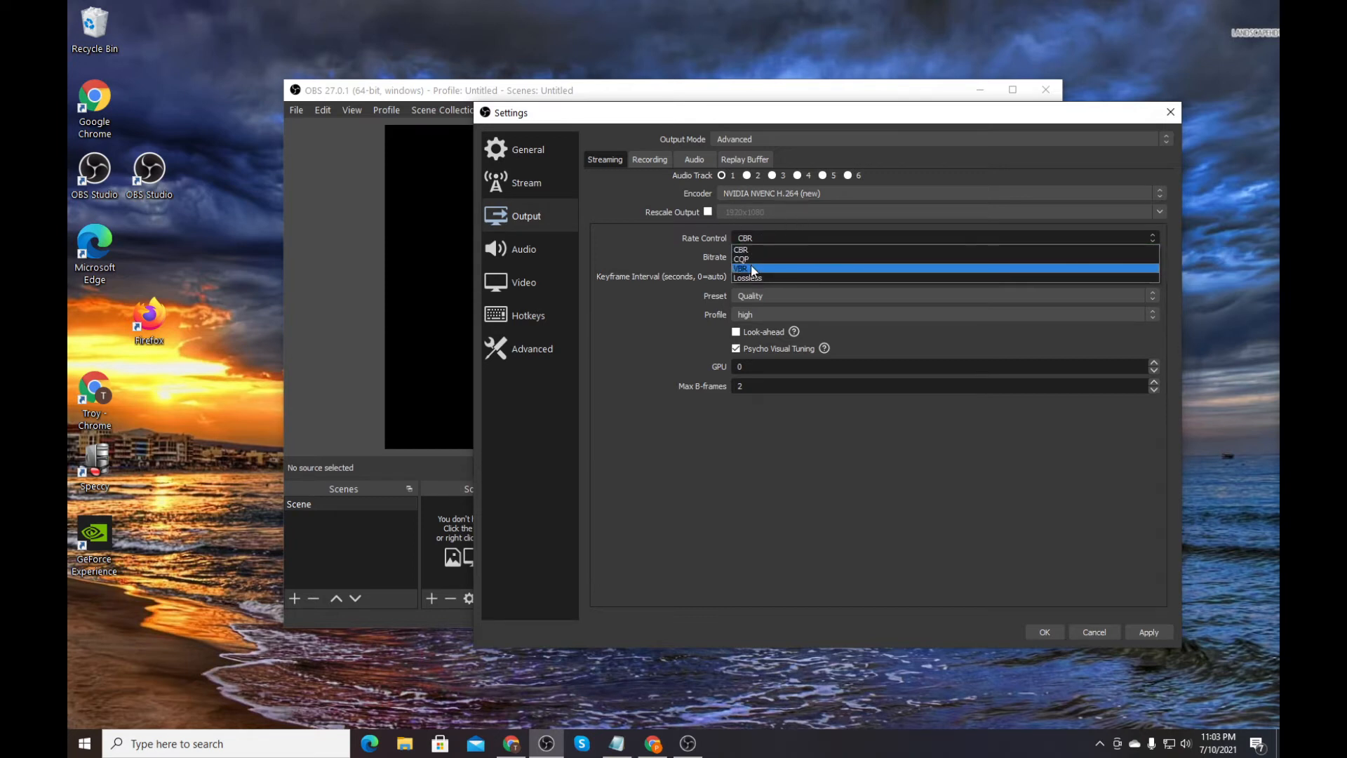
pyautogui.click(752, 269)
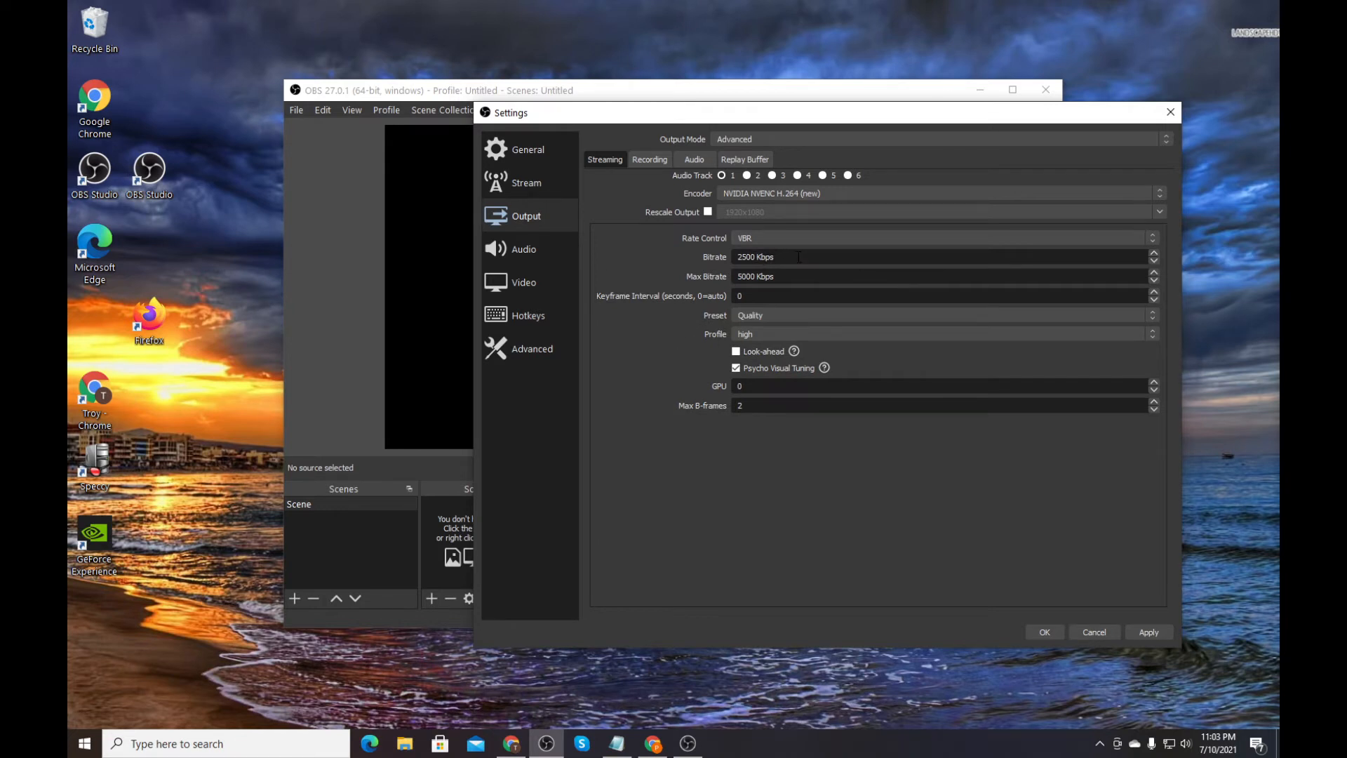
pyautogui.moveTo(798, 257); pyautogui.dragTo(686, 267)
pyautogui.moveTo(795, 275); pyautogui.dragTo(667, 293)
pyautogui.click(666, 332)
# - Set the recording path to the Recordings folder on the HDD - 1TB (D:) drive
pyautogui.click(653, 159)
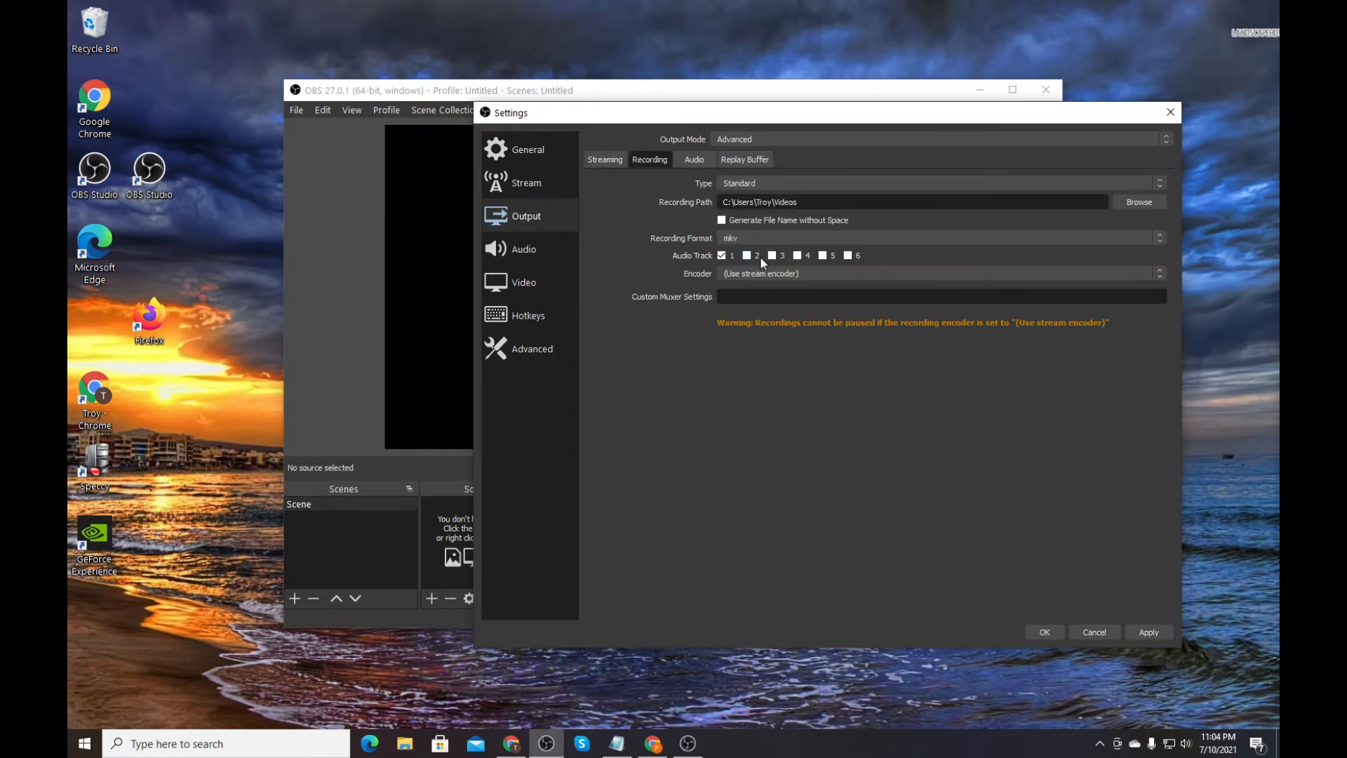
pyautogui.moveTo(801, 203); pyautogui.dragTo(656, 200)
pyautogui.click(1138, 201)
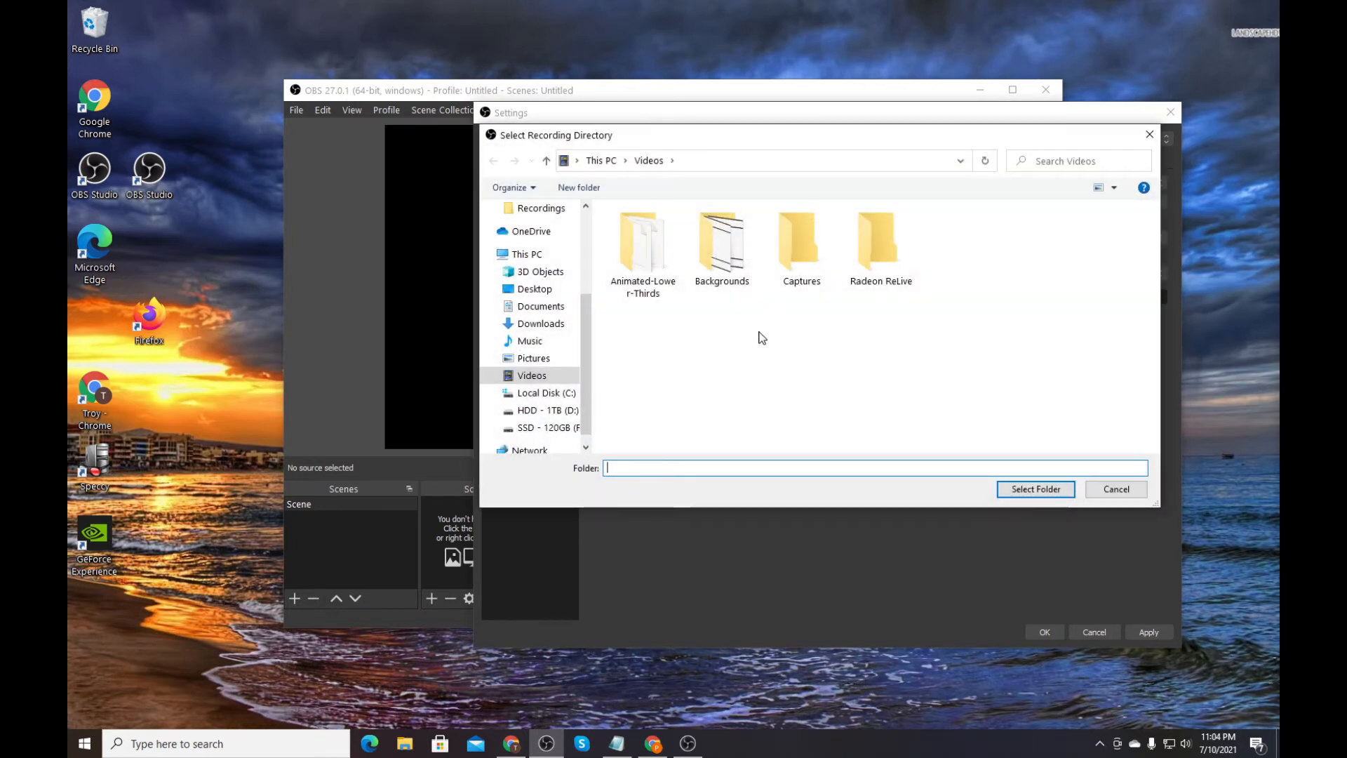
pyautogui.click(534, 411)
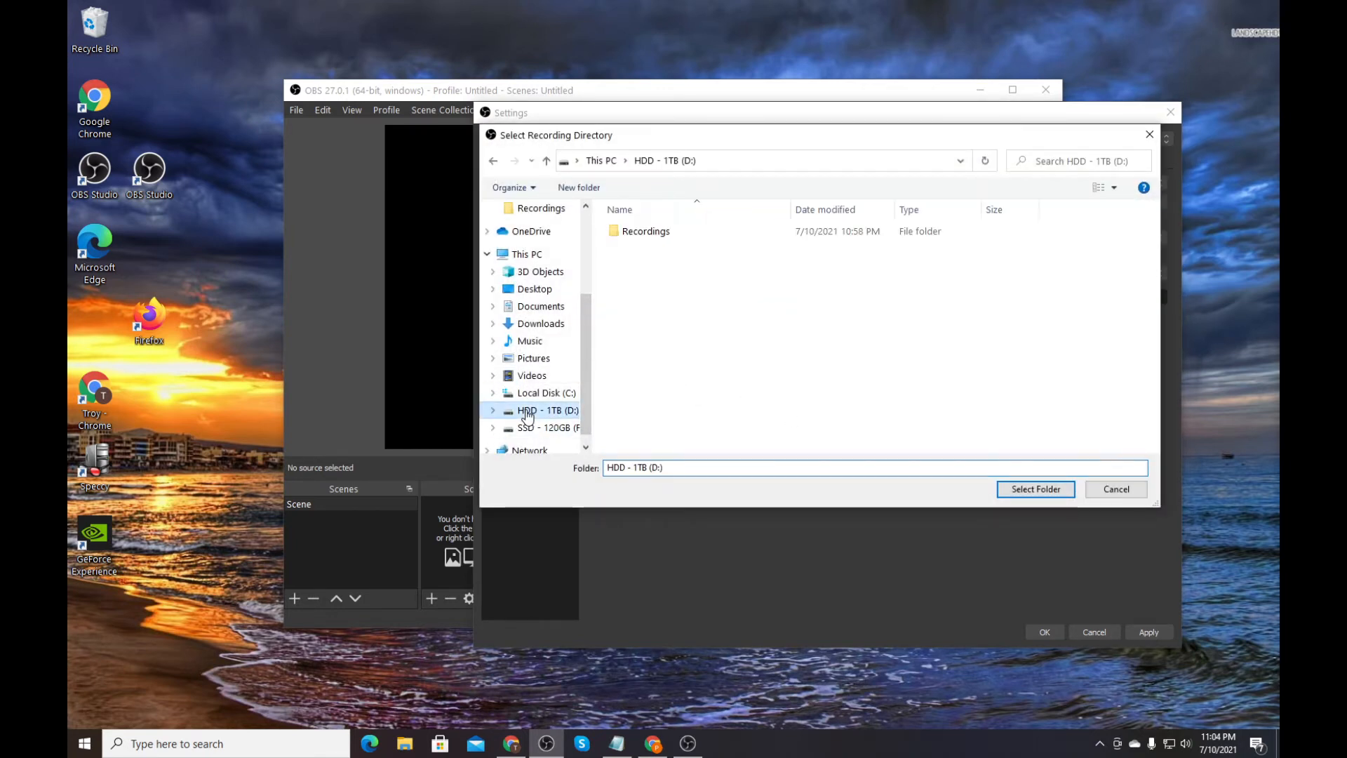
pyautogui.doubleClick(645, 236)
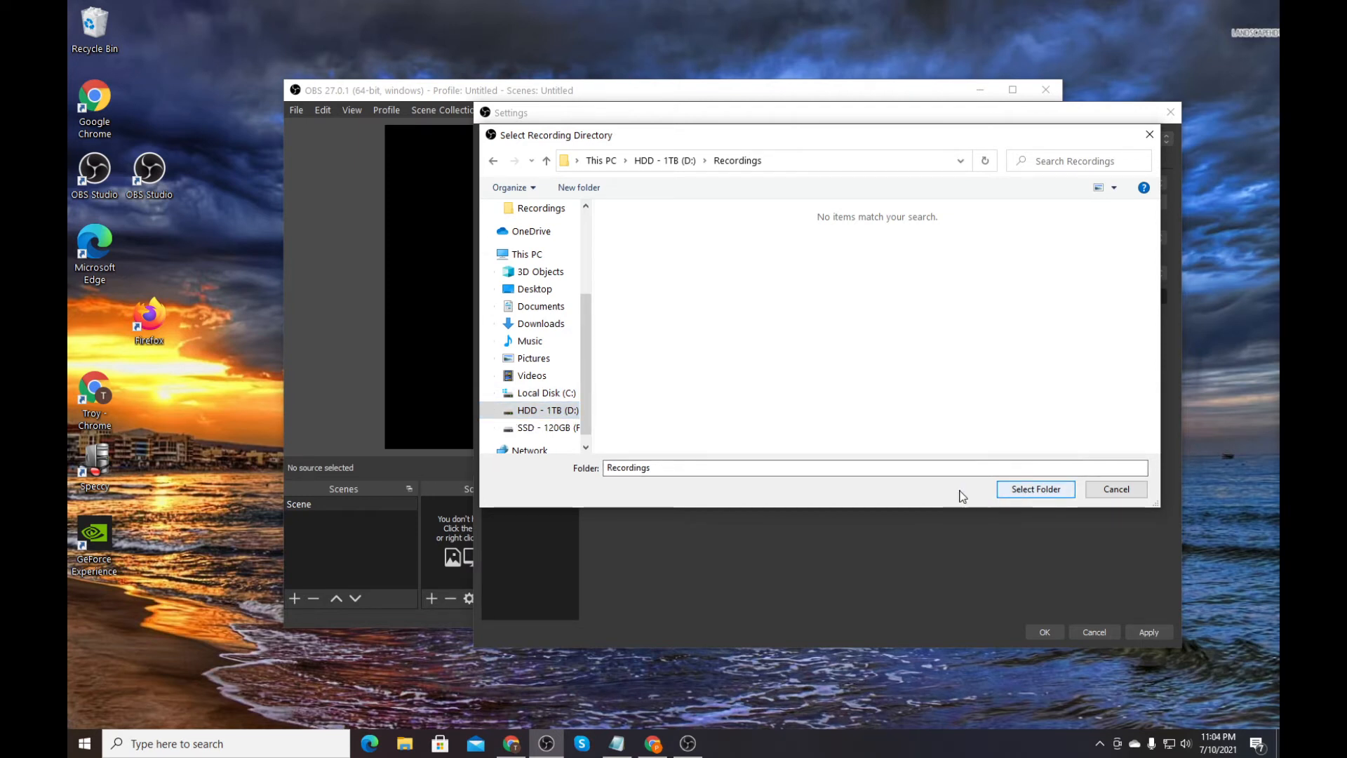
pyautogui.click(1045, 489)
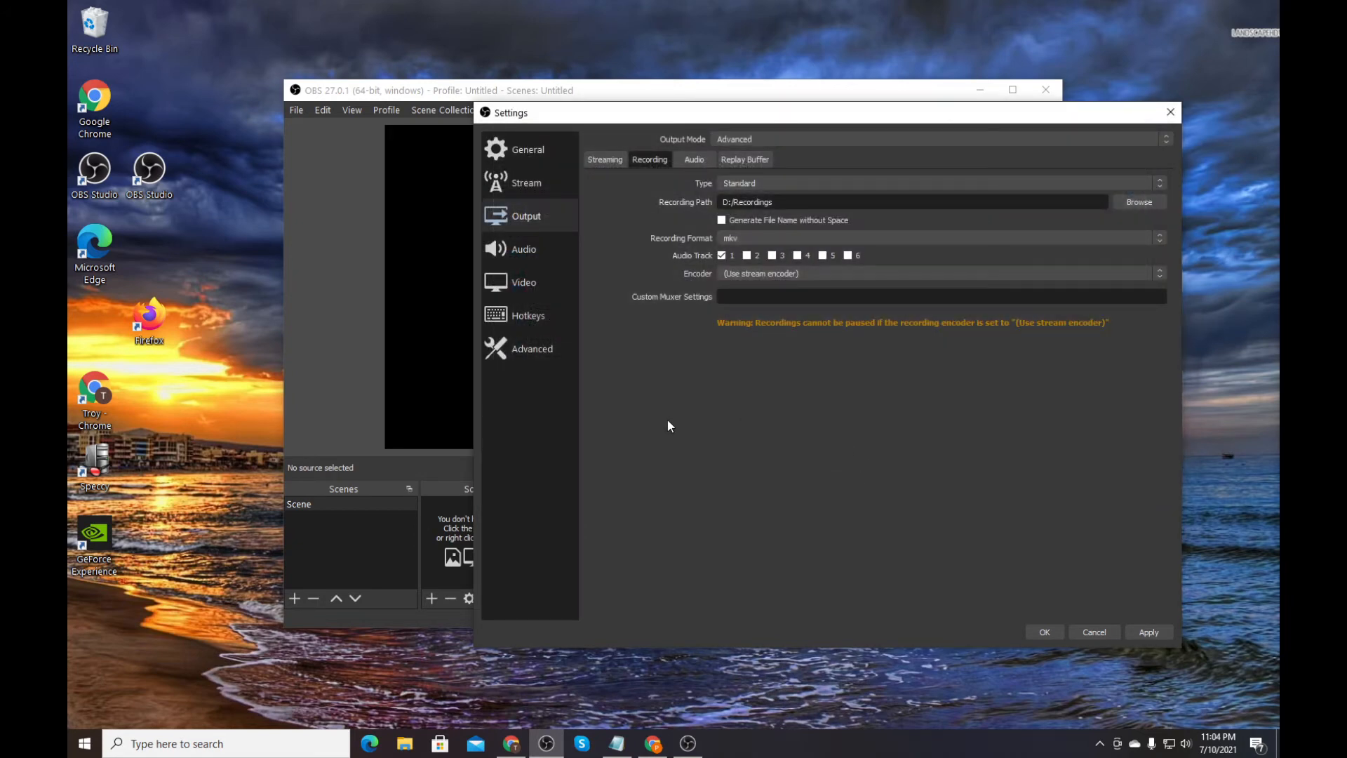
# - Review the available recording formats for the recording output
pyautogui.click(751, 237)
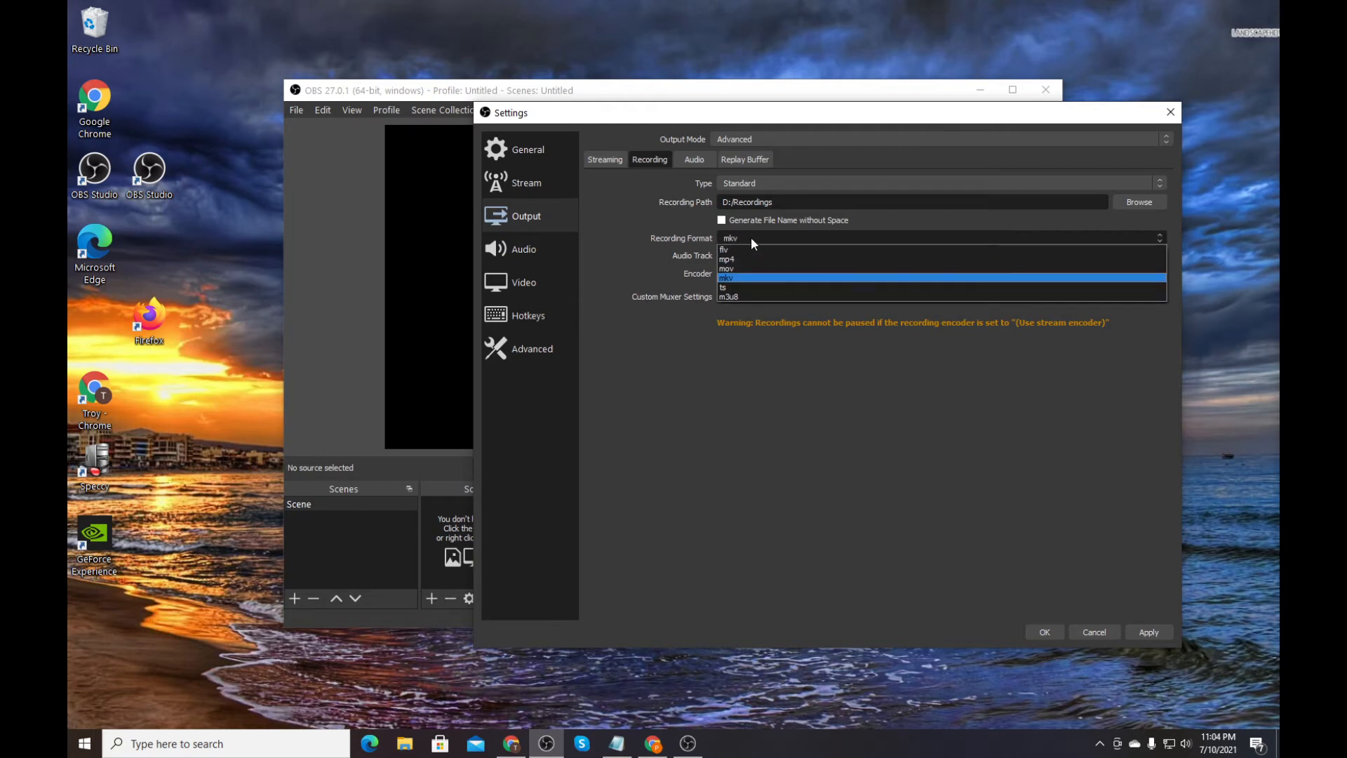
pyautogui.click(751, 237)
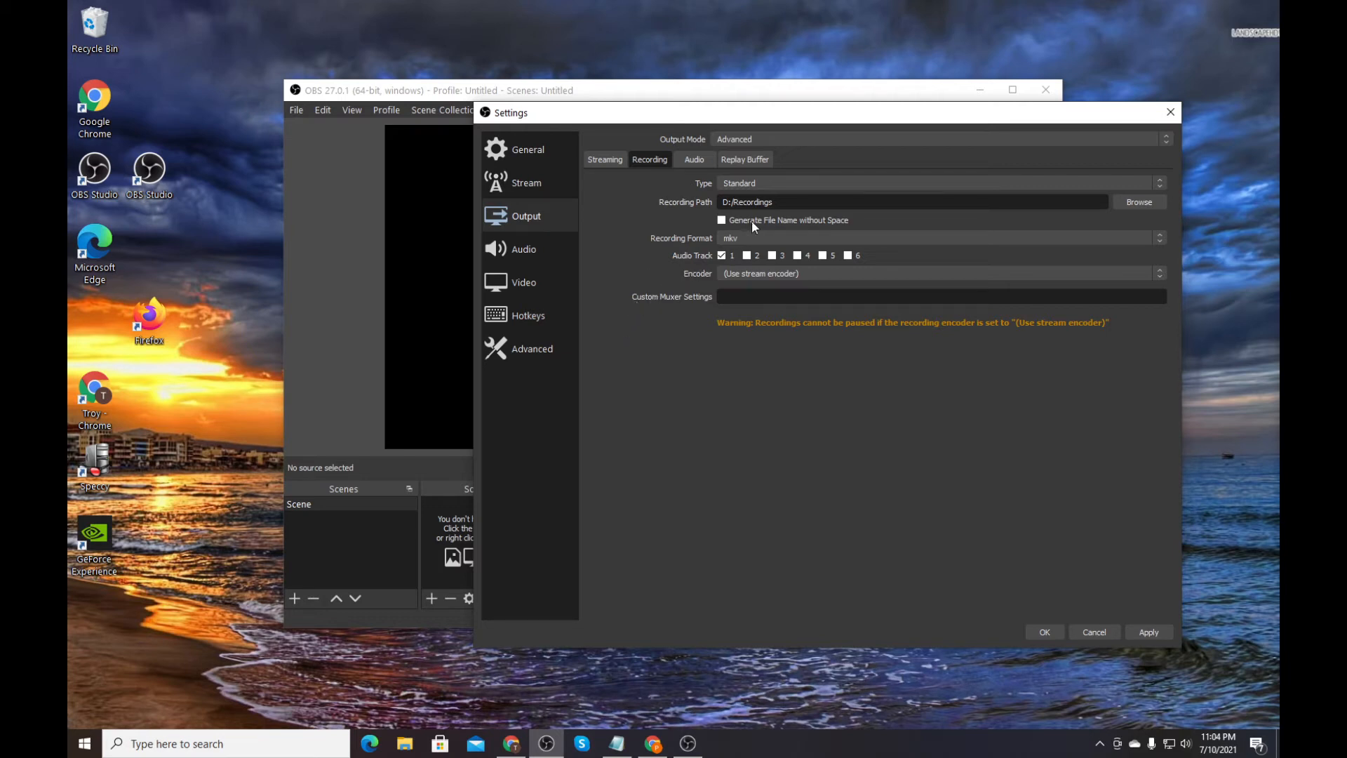
pyautogui.click(738, 236)
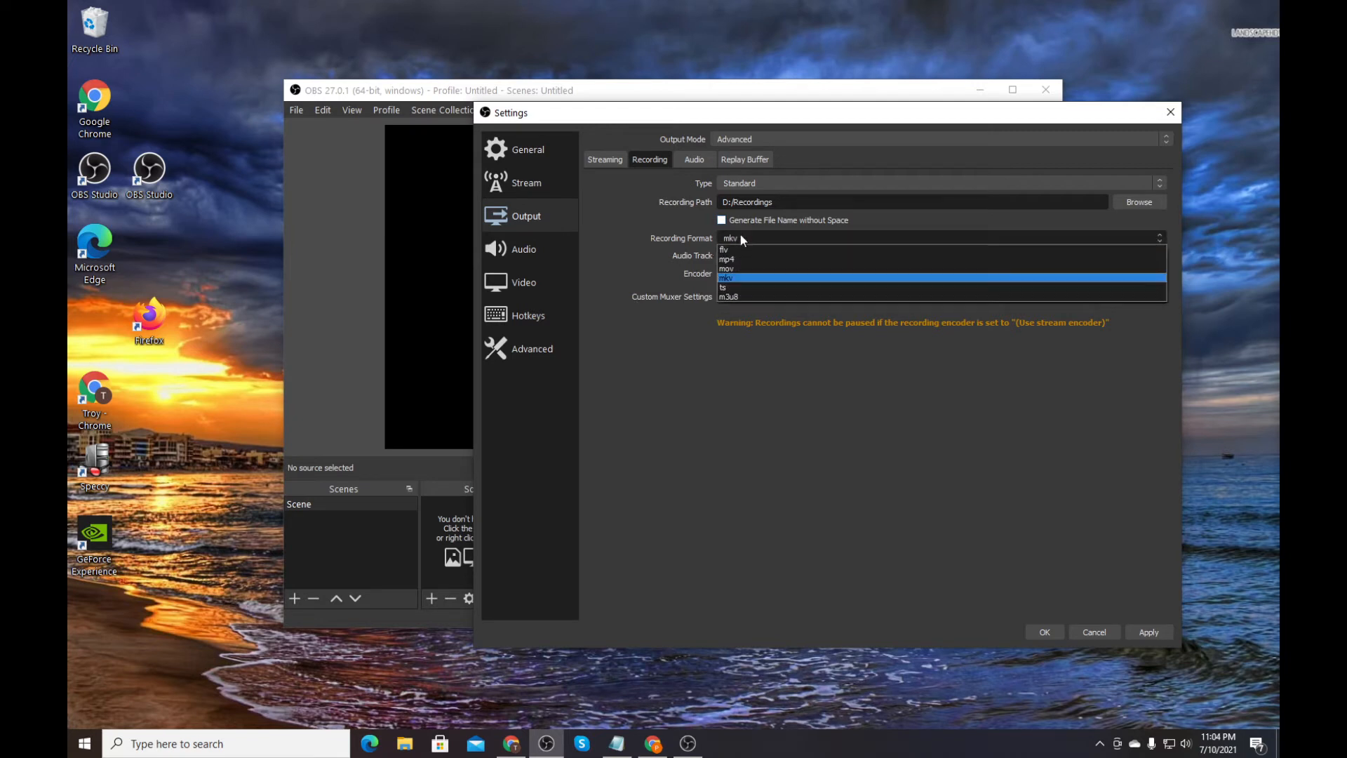
pyautogui.click(654, 350)
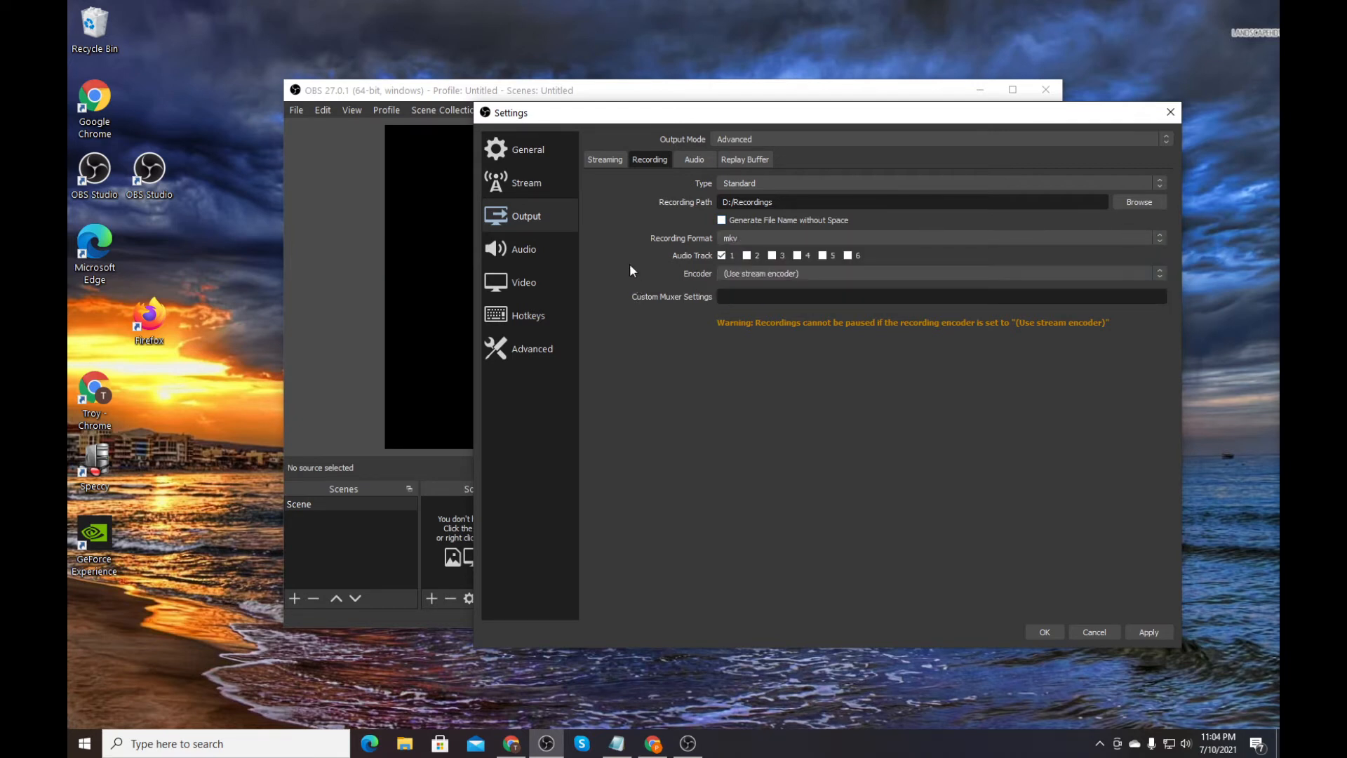
# - Disable the global Desktop Audio and Mic/Auxiliary Audio devices in the audio settings
pyautogui.click(513, 247)
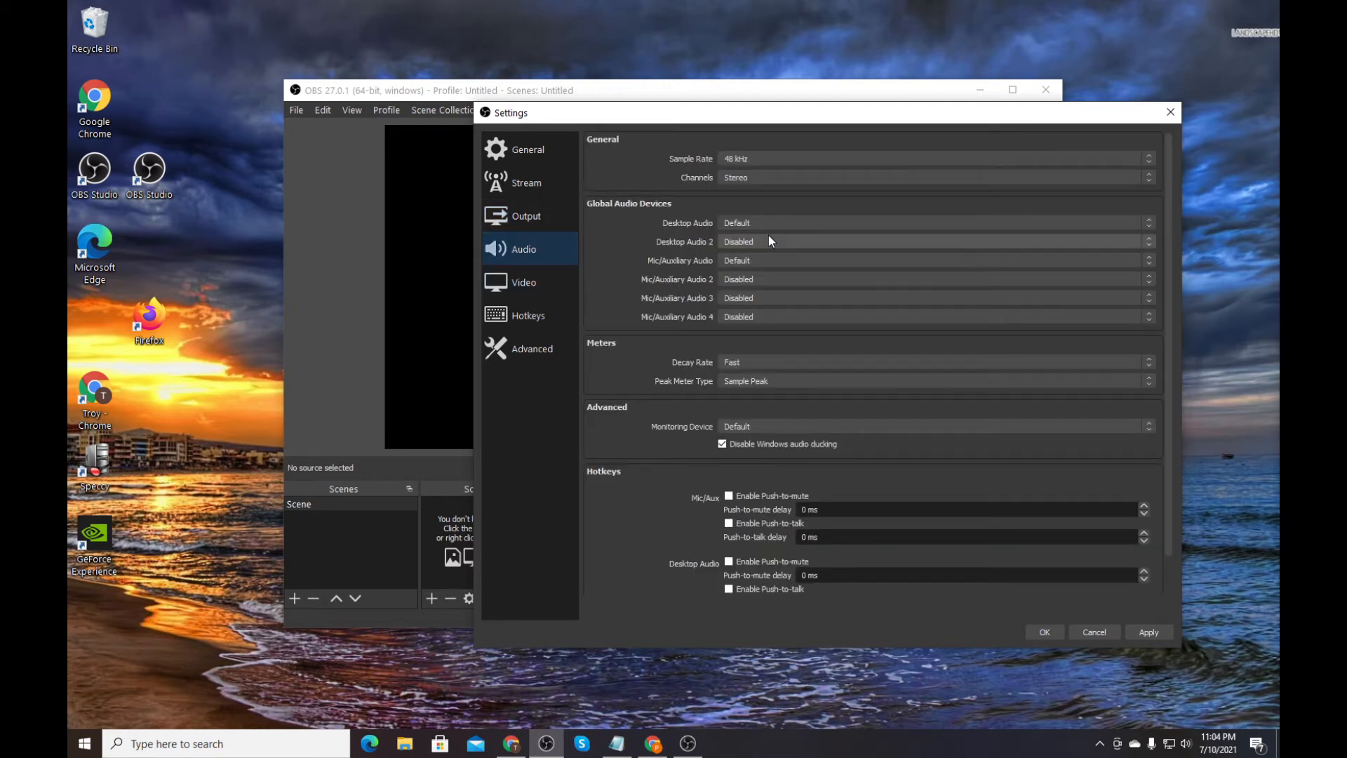
pyautogui.click(744, 222)
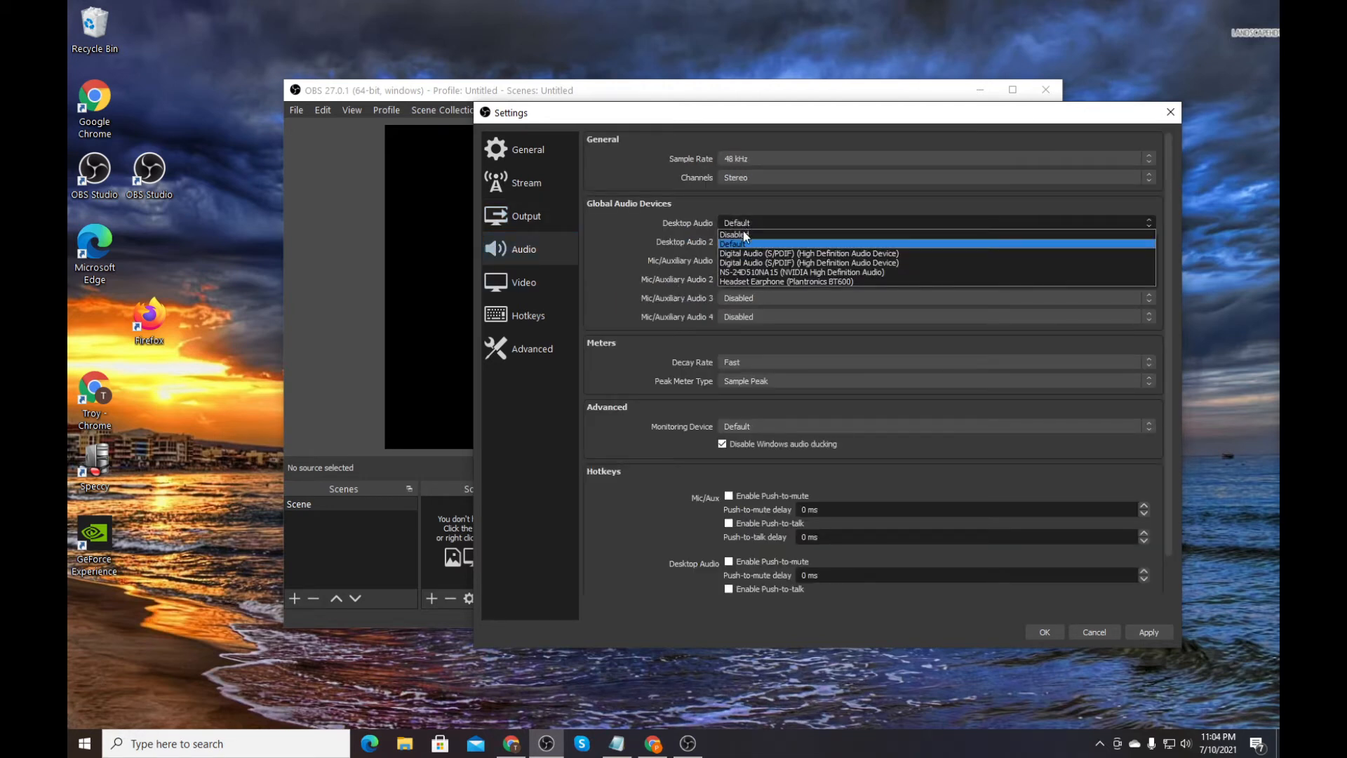
pyautogui.click(743, 233)
pyautogui.click(747, 262)
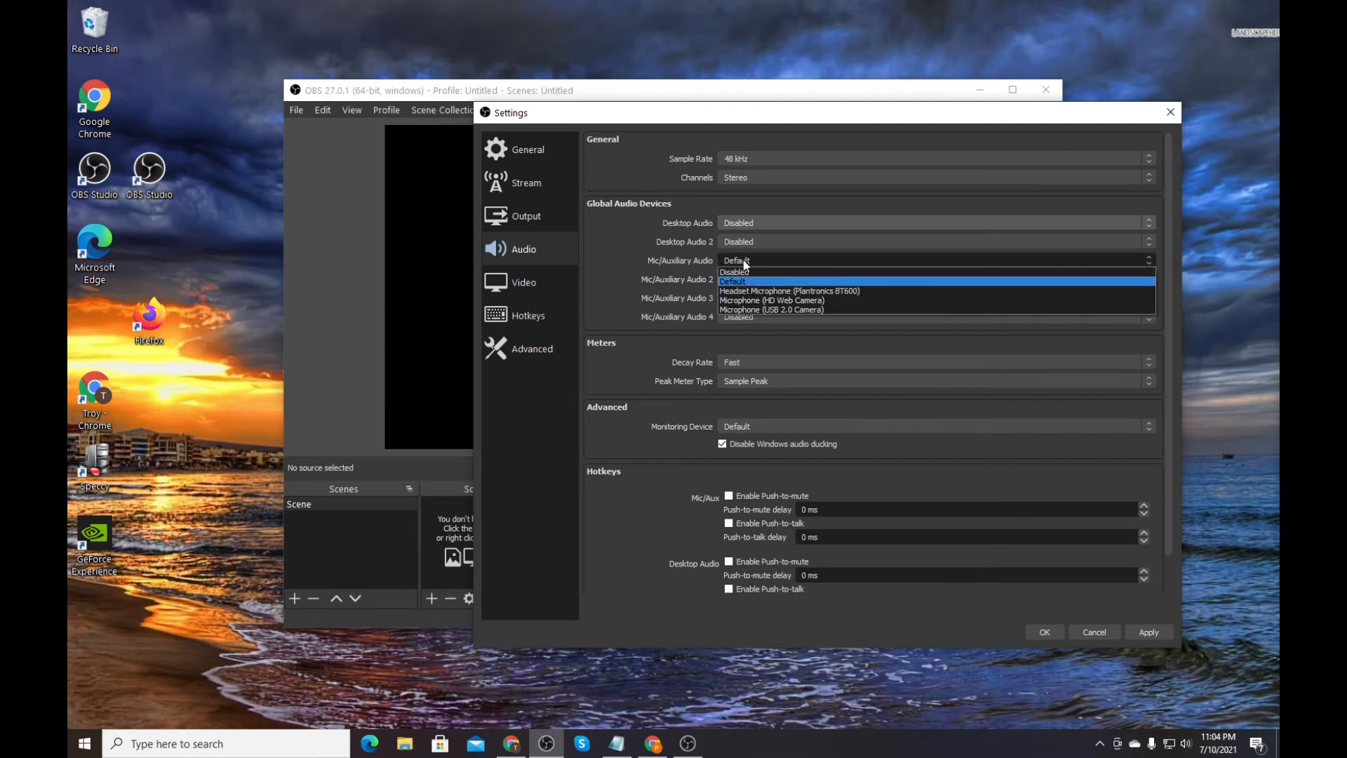
pyautogui.click(744, 272)
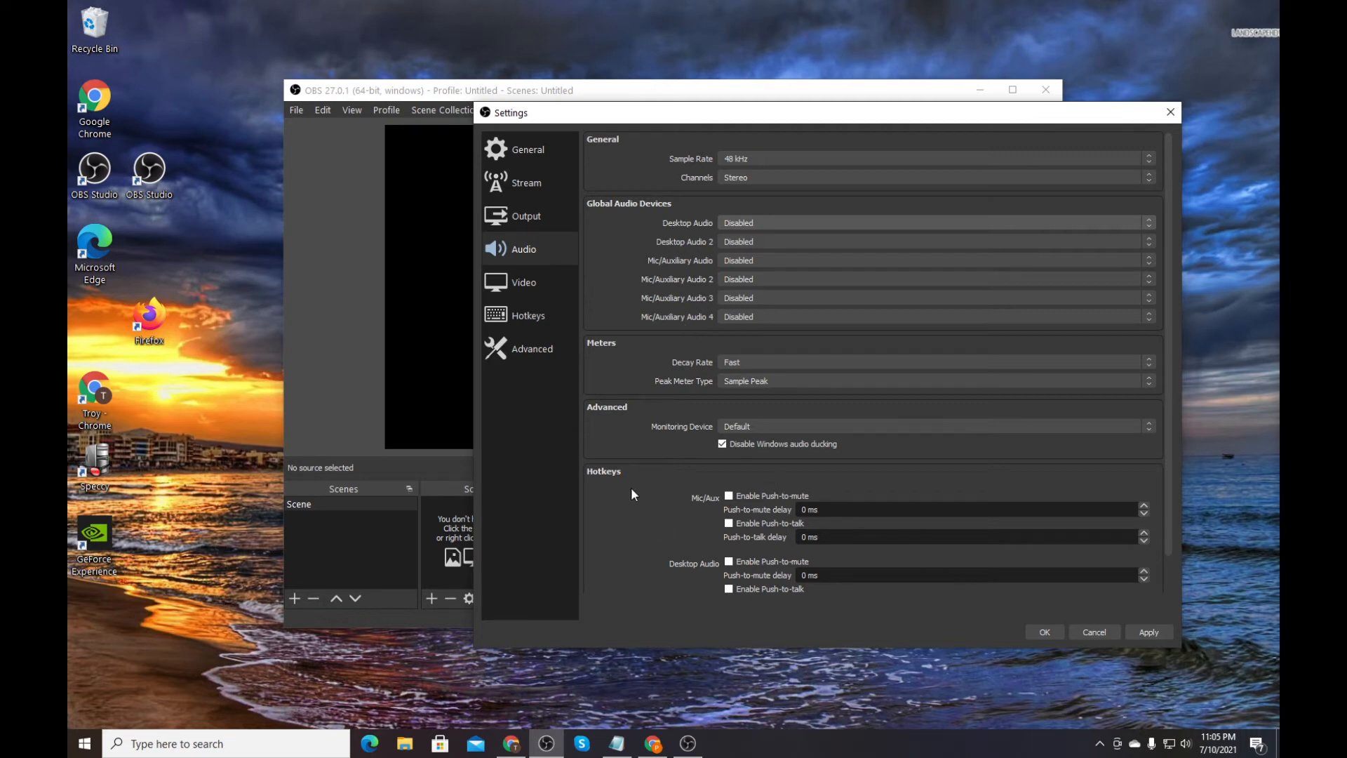
# - Set the output (scaled) resolution to 1920x1080 at 30 FPS and save the settings
pyautogui.click(515, 282)
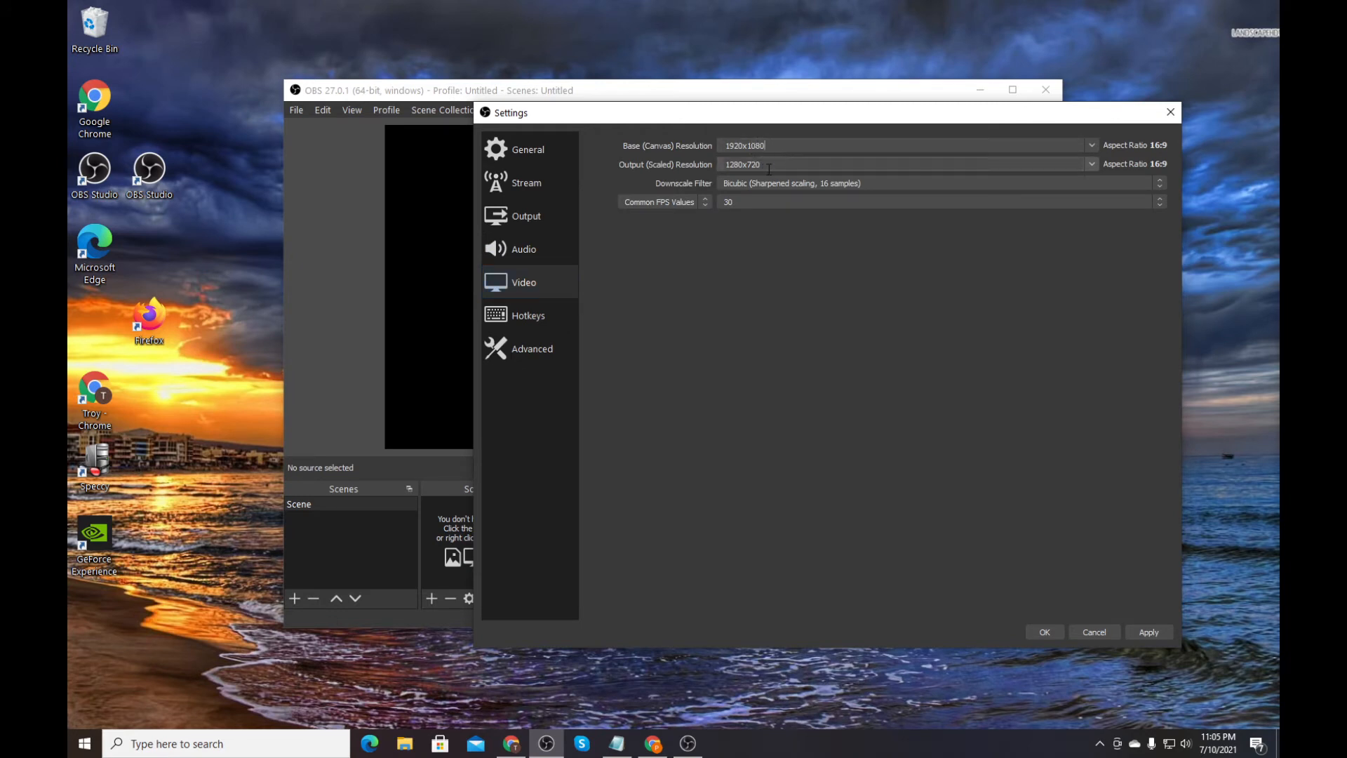
pyautogui.click(1093, 163)
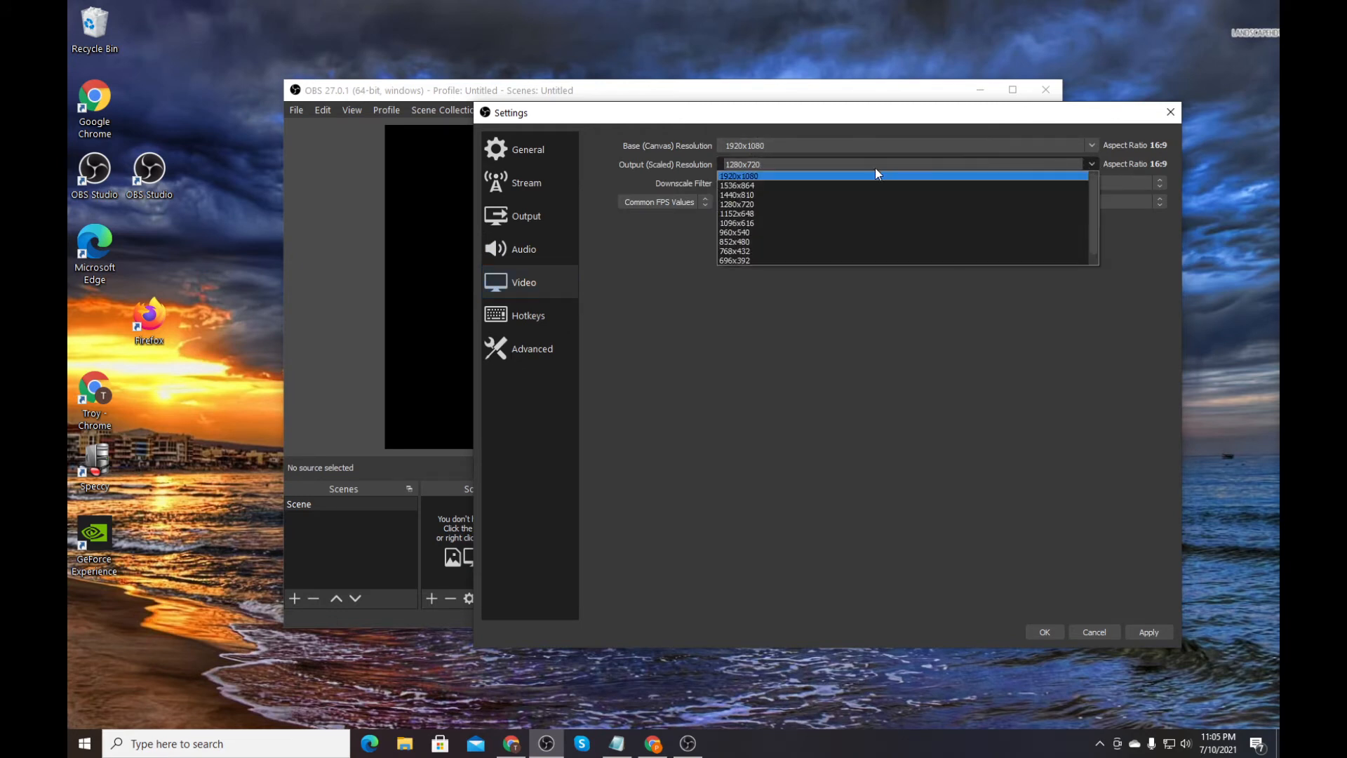
pyautogui.click(756, 176)
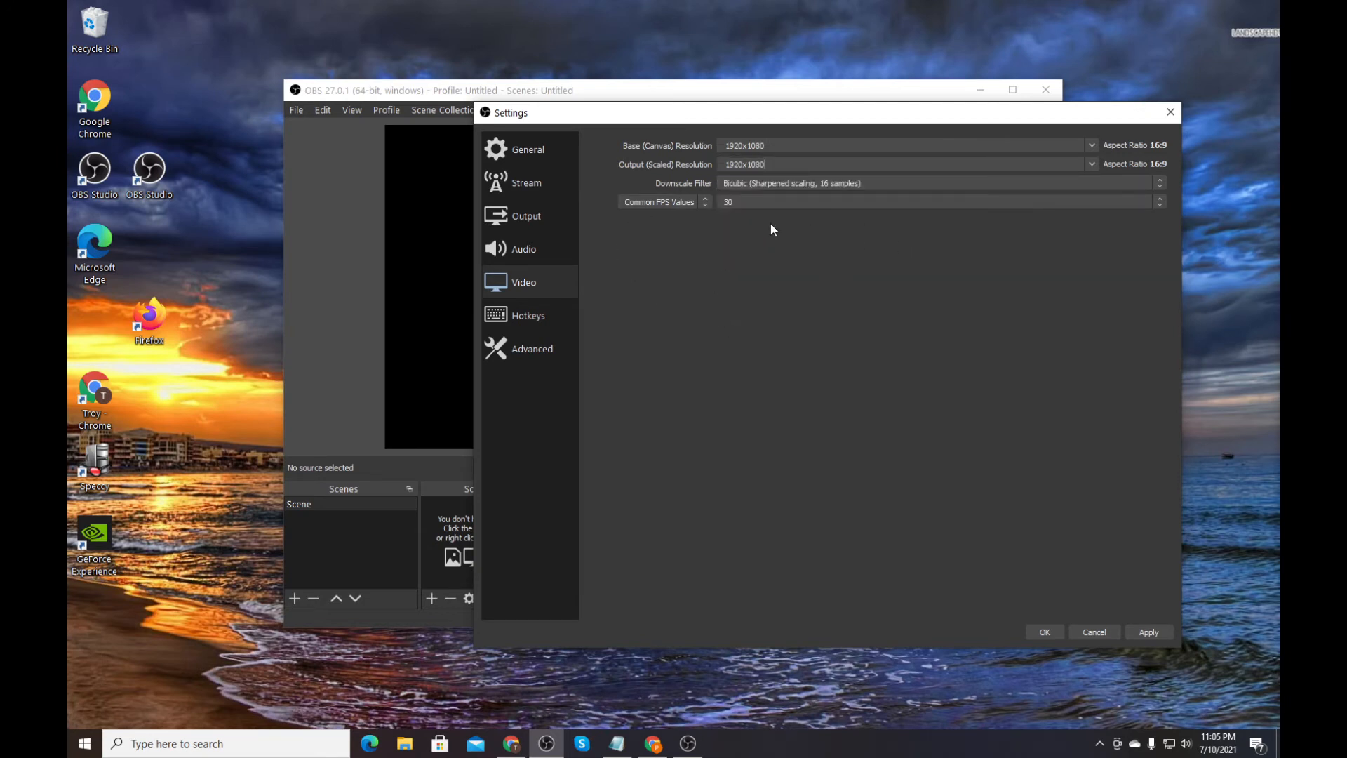
pyautogui.click(764, 202)
pyautogui.click(726, 259)
pyautogui.click(1045, 630)
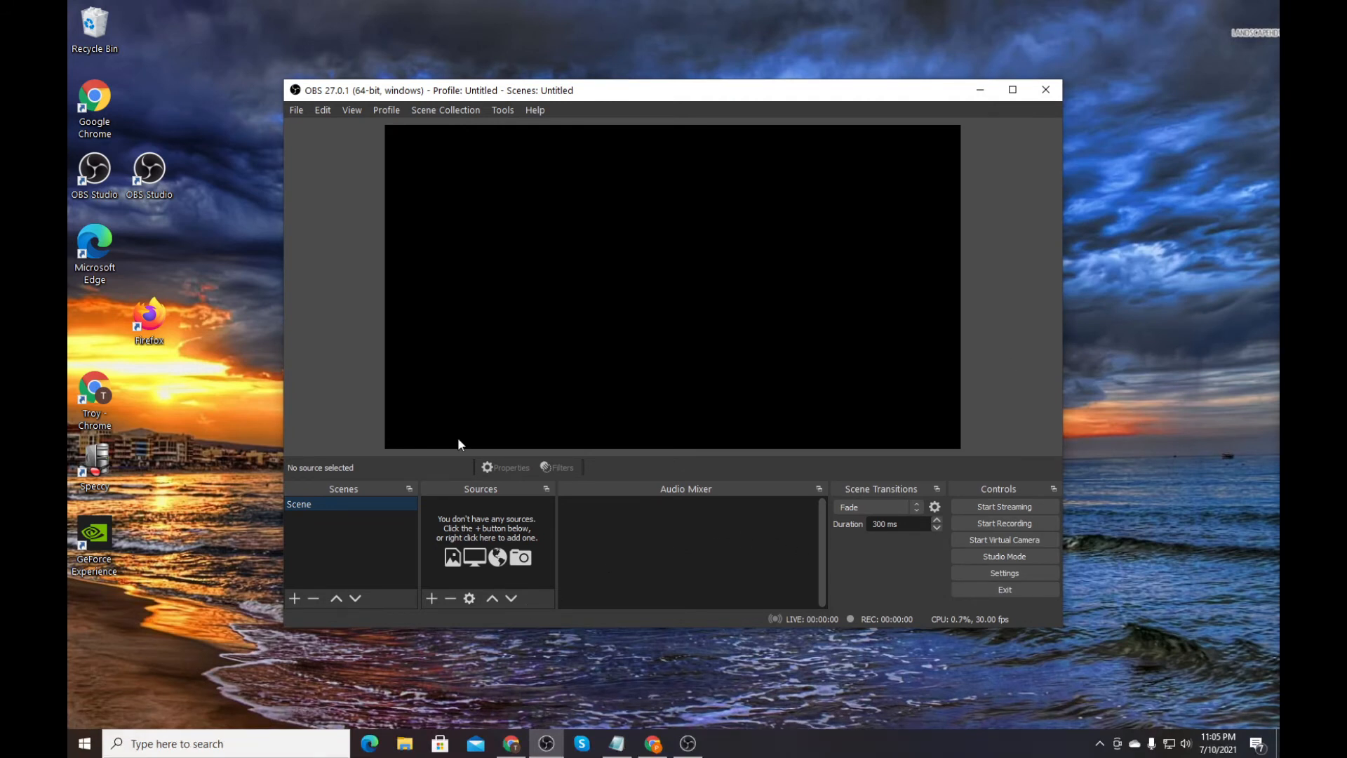
# - Add a Video Capture Device source named "Overhead Cam" that uses the HD Web Camera
pyautogui.click(432, 598)
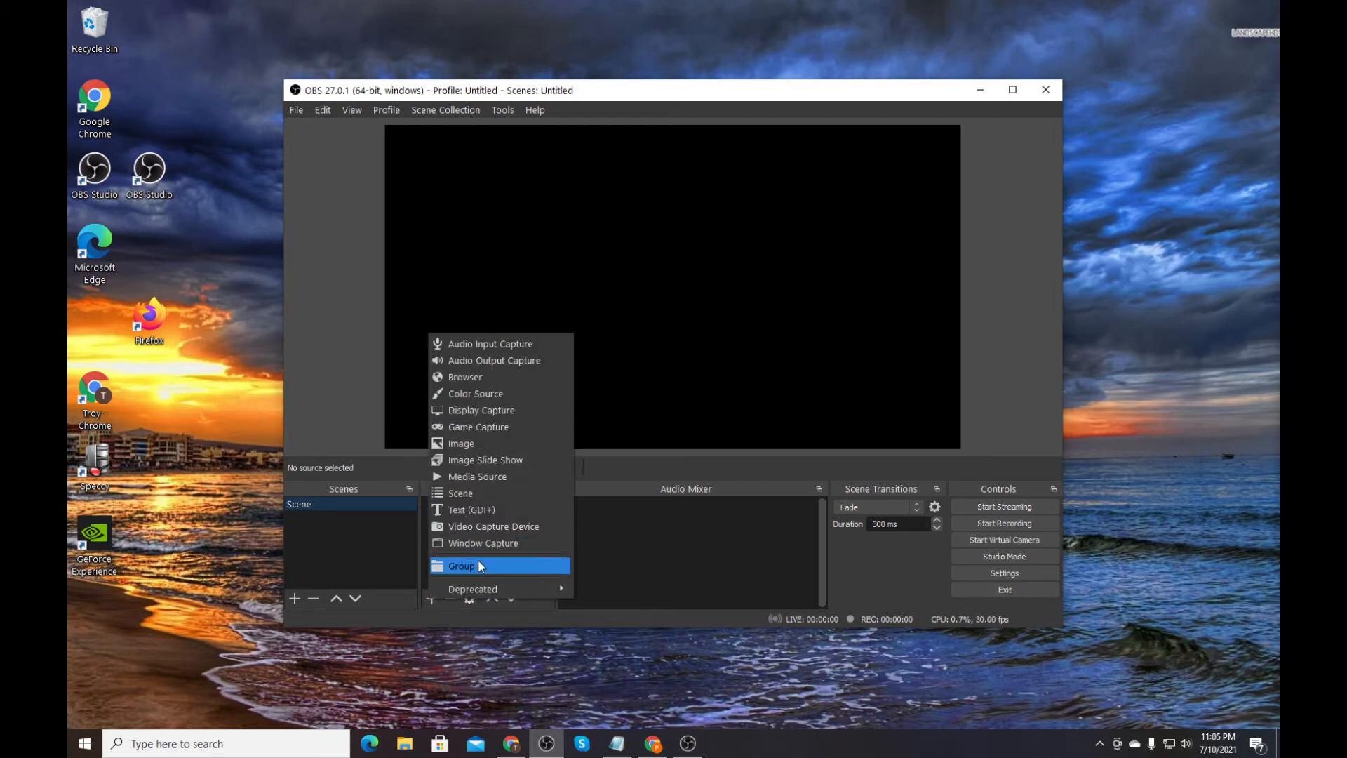
pyautogui.click(486, 531)
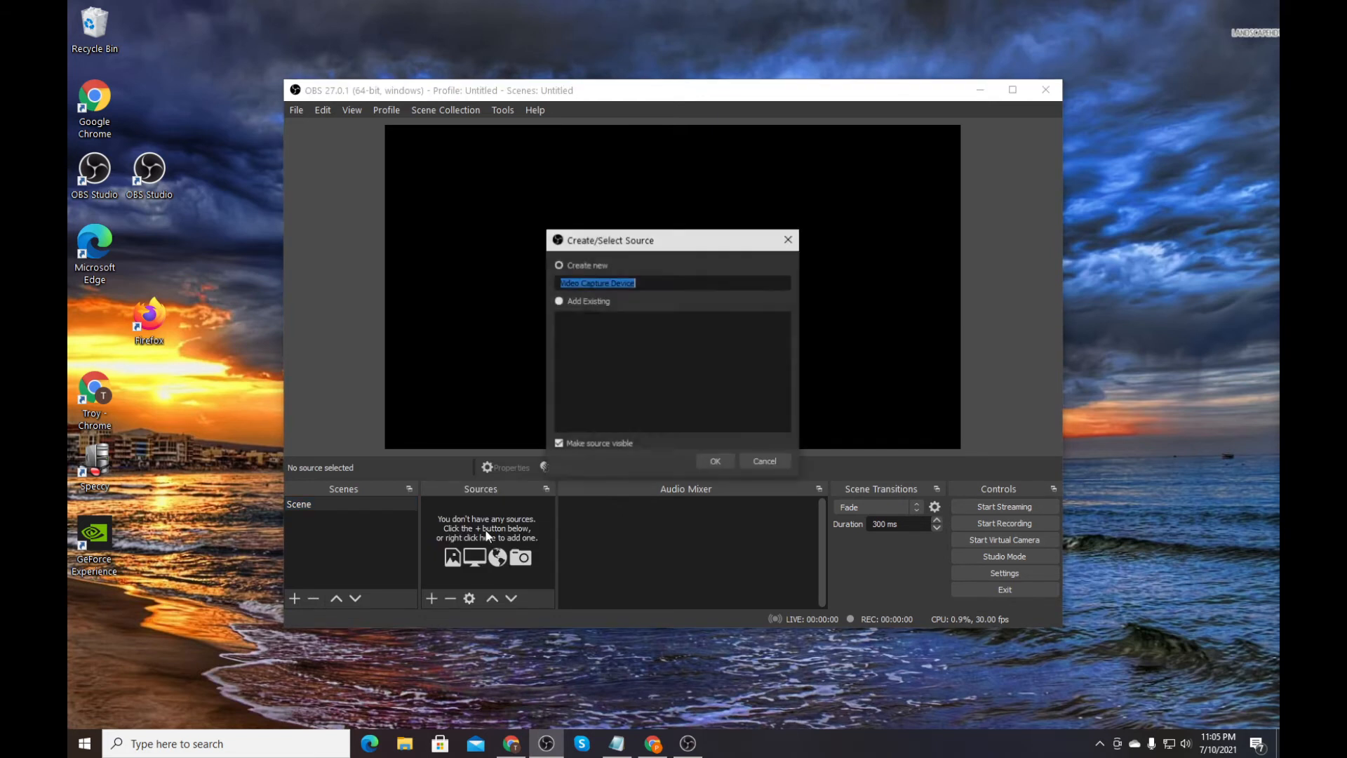
pyautogui.write('Overhead Cam')
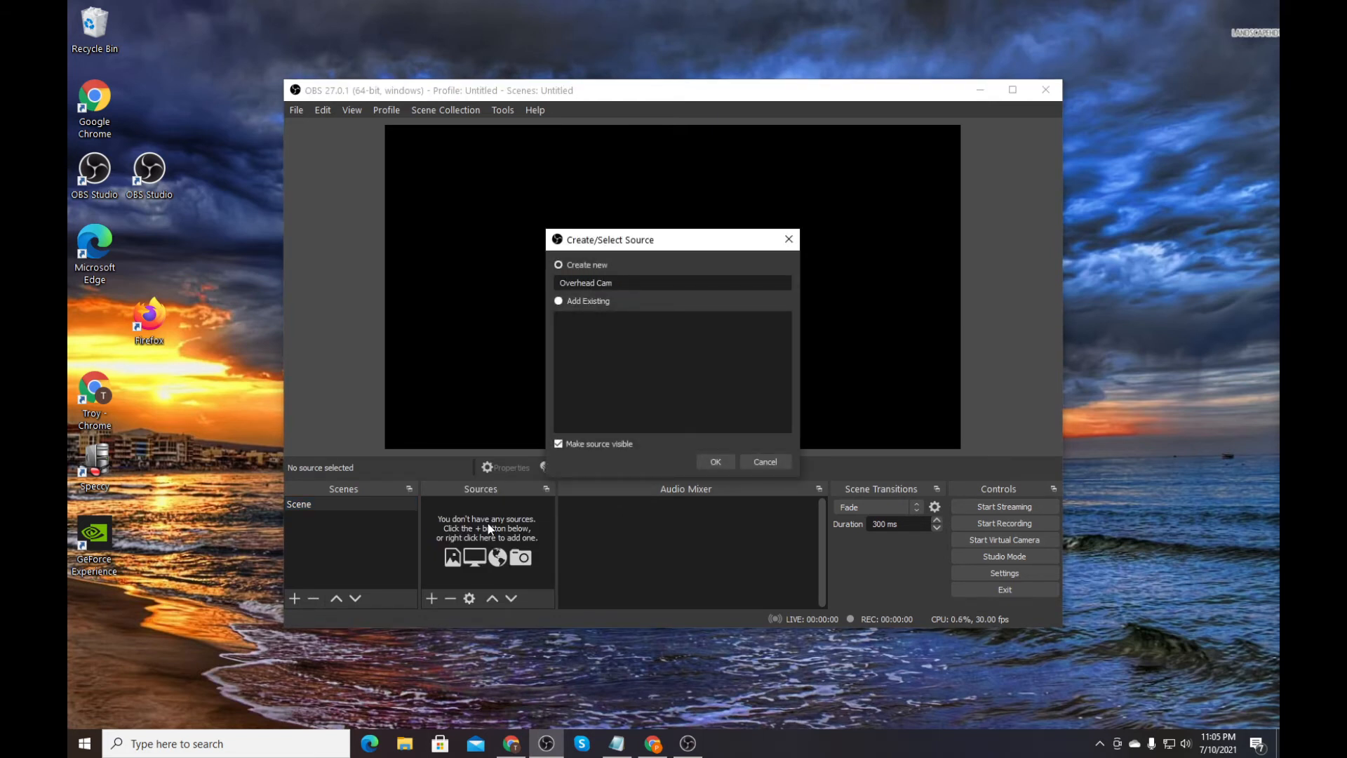
pyautogui.click(716, 461)
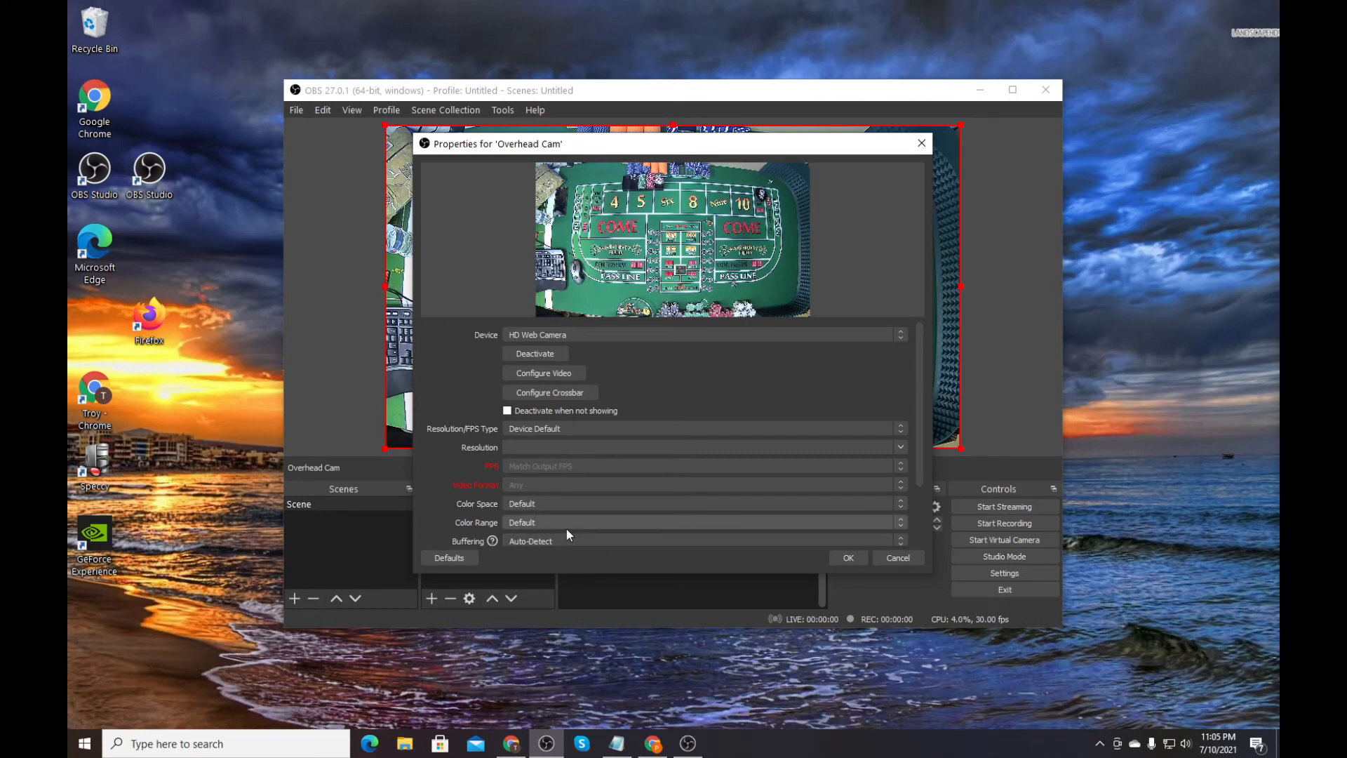
pyautogui.click(848, 557)
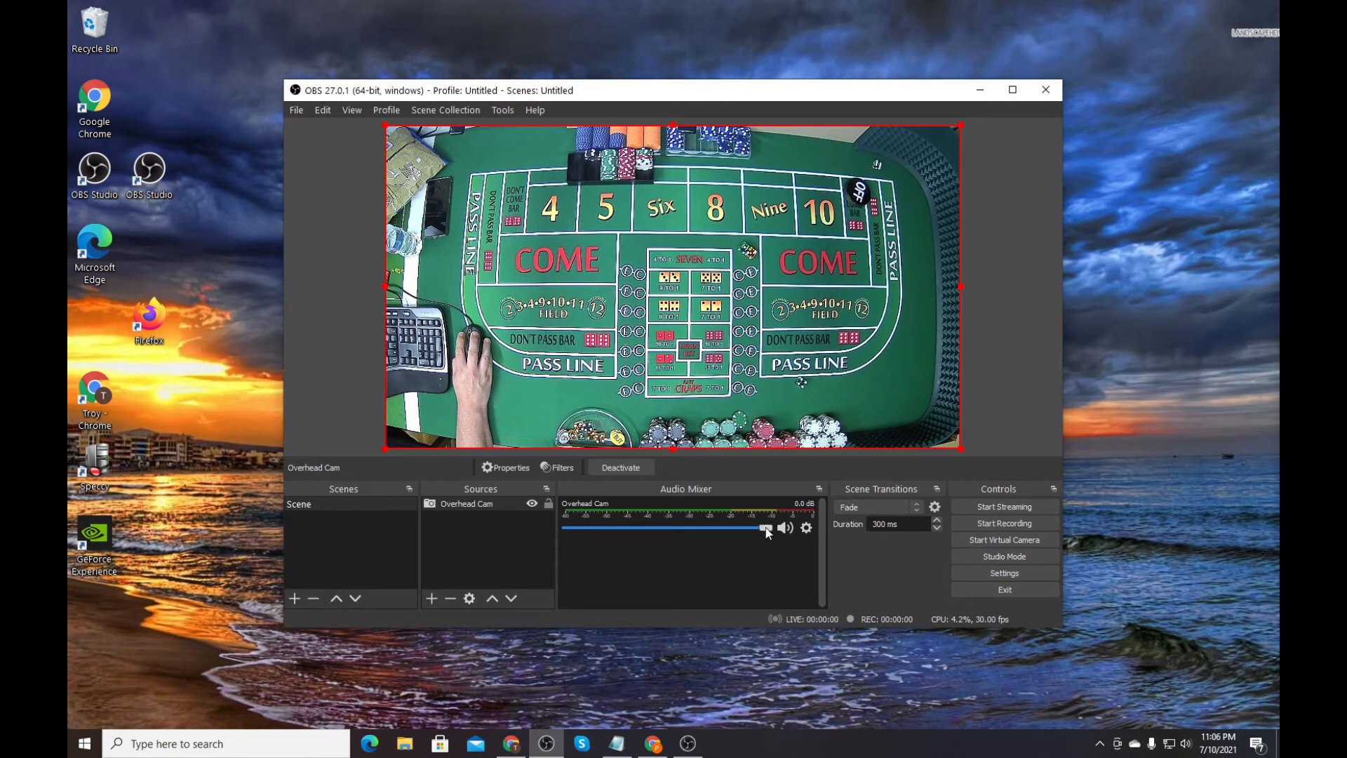
# - Lower the Overhead Cam's audio volume to -inf dB and hide it from the Audio Mixer
pyautogui.moveTo(765, 528); pyautogui.dragTo(569, 528)
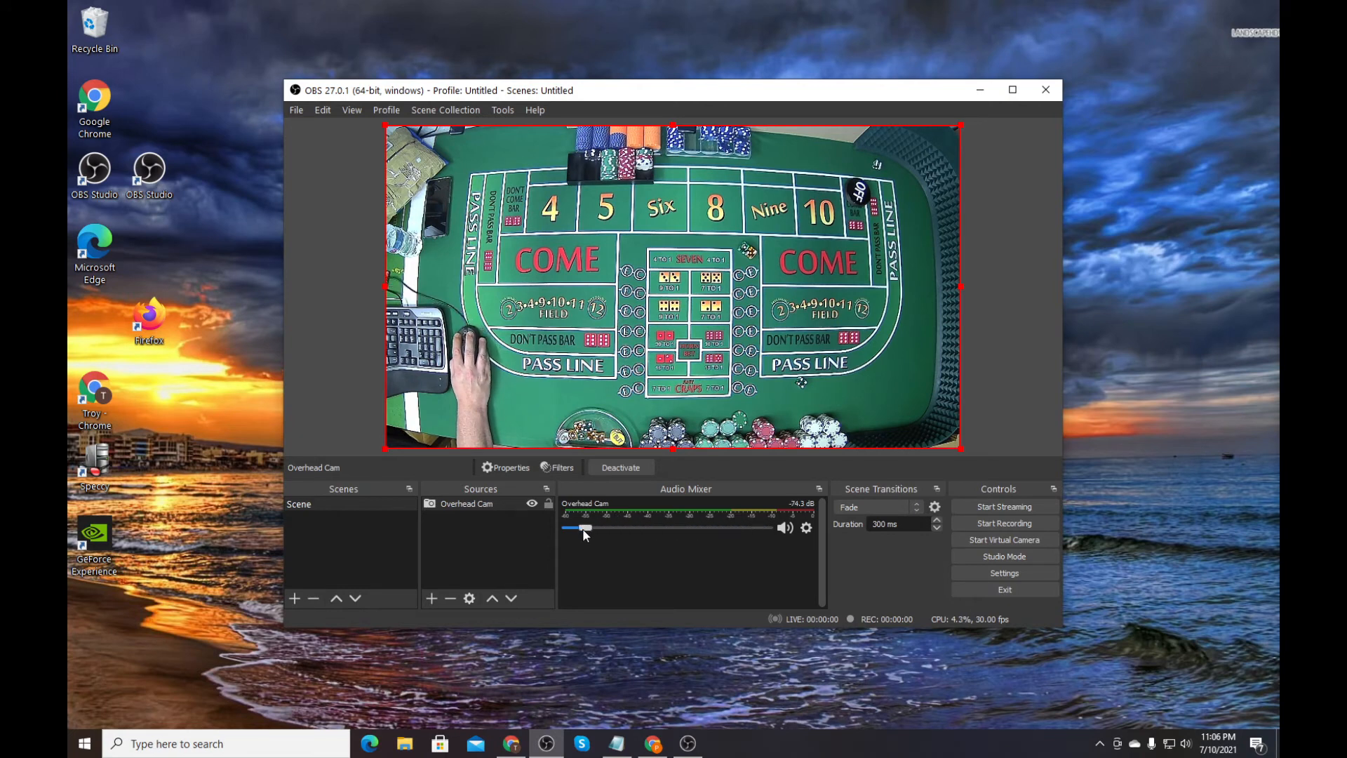
pyautogui.click(808, 528)
pyautogui.click(828, 538)
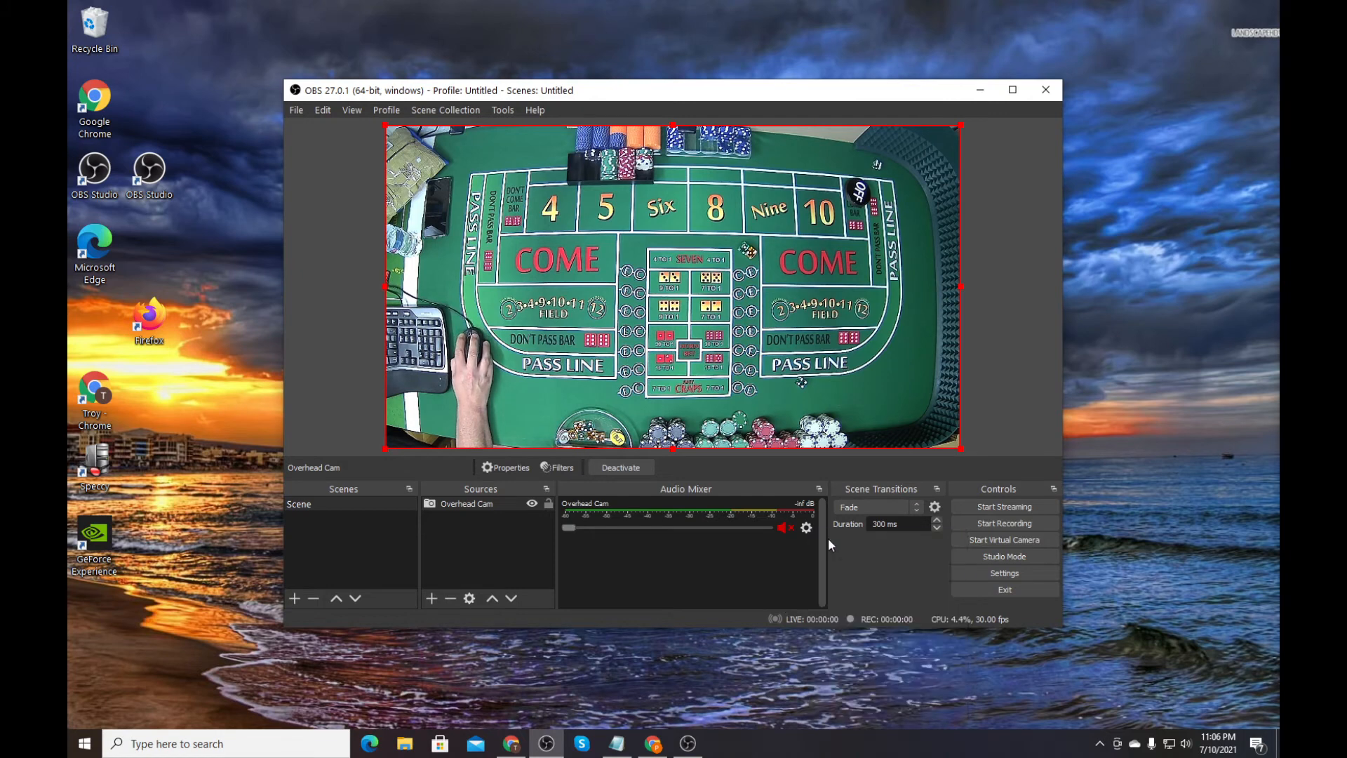
pyautogui.click(806, 528)
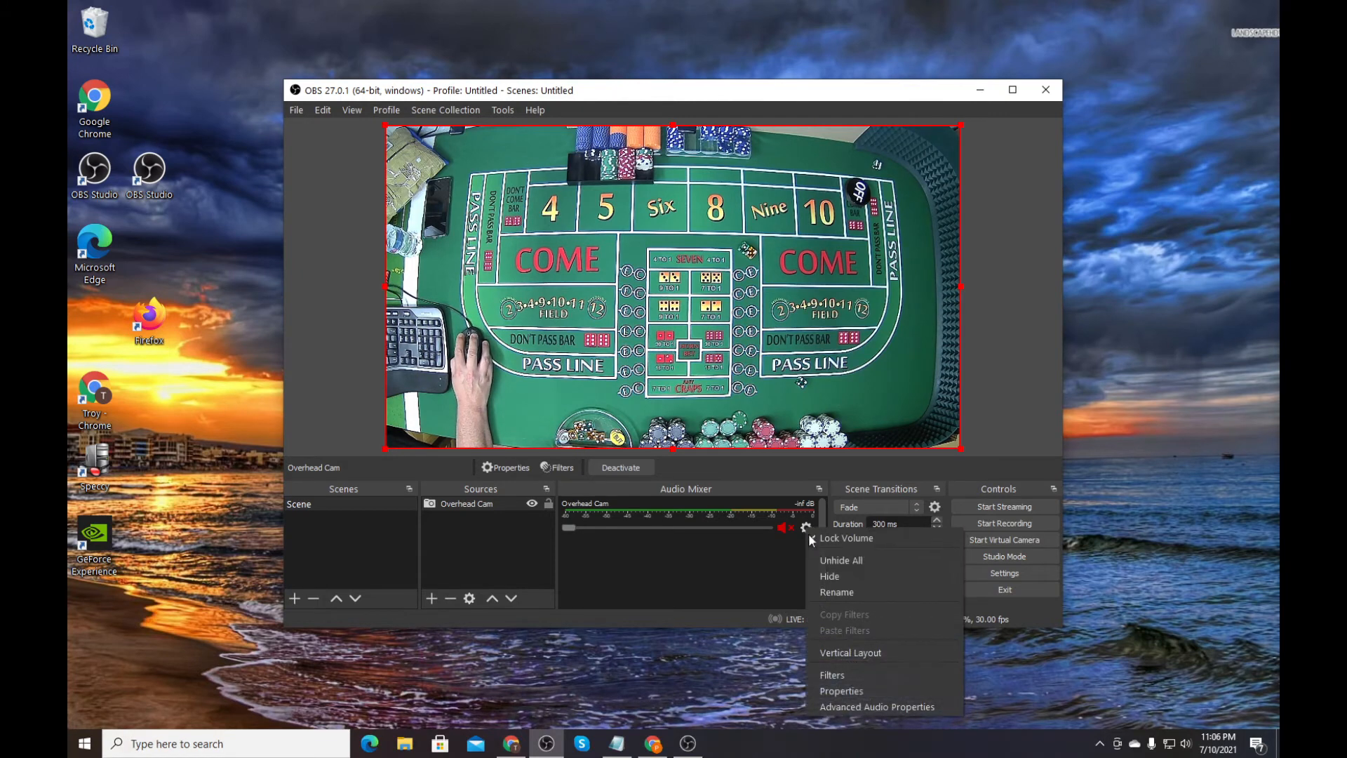
pyautogui.click(828, 576)
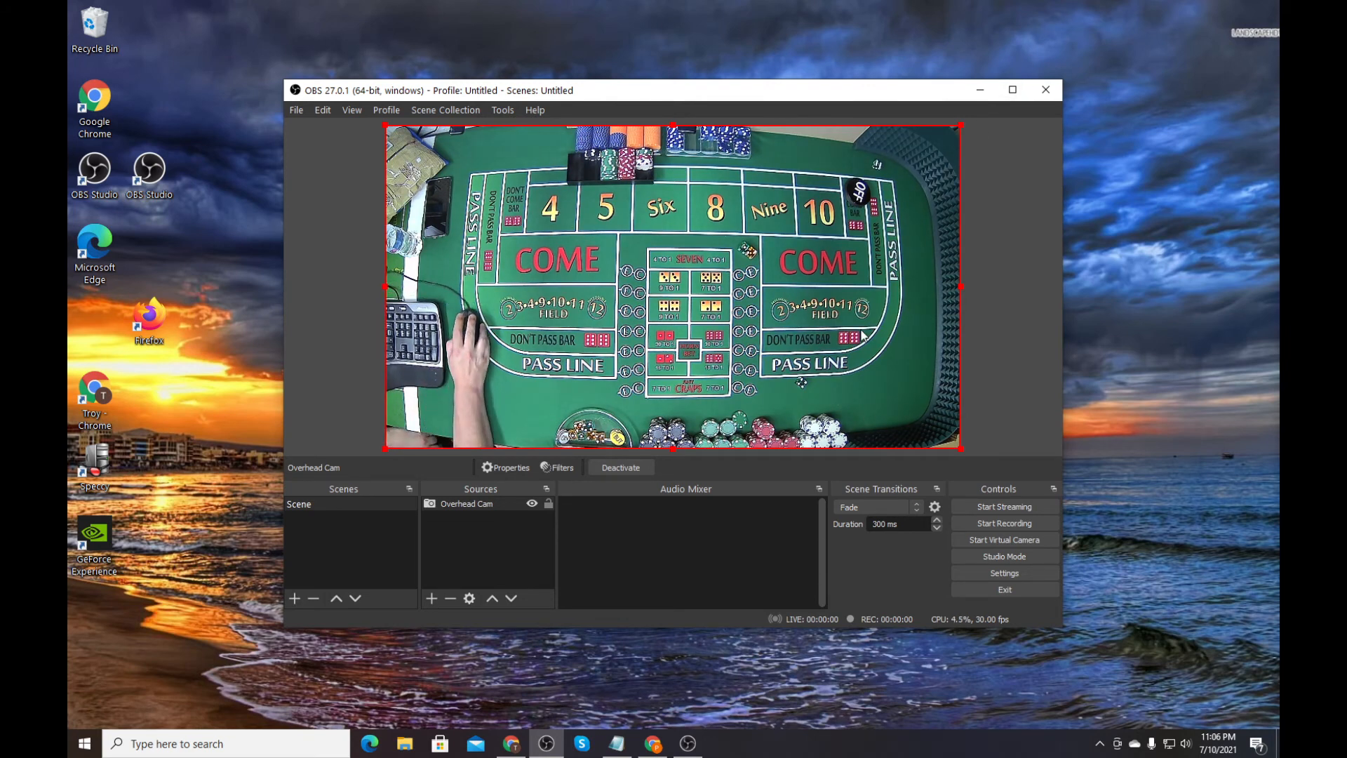
# - Add an Audio Input Capture source named "Bluetooth" with Headset Microphone (Plantronics BT600) as its device
pyautogui.click(430, 598)
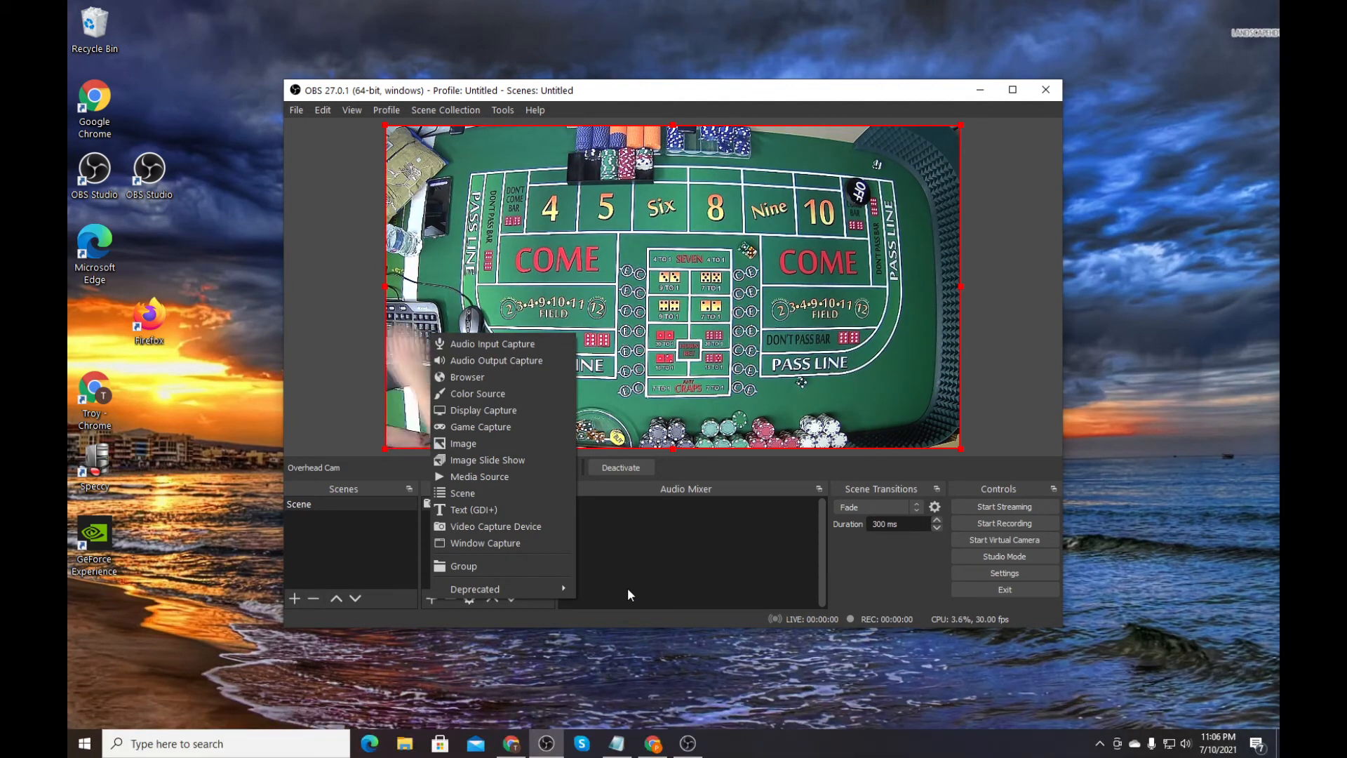
pyautogui.click(493, 345)
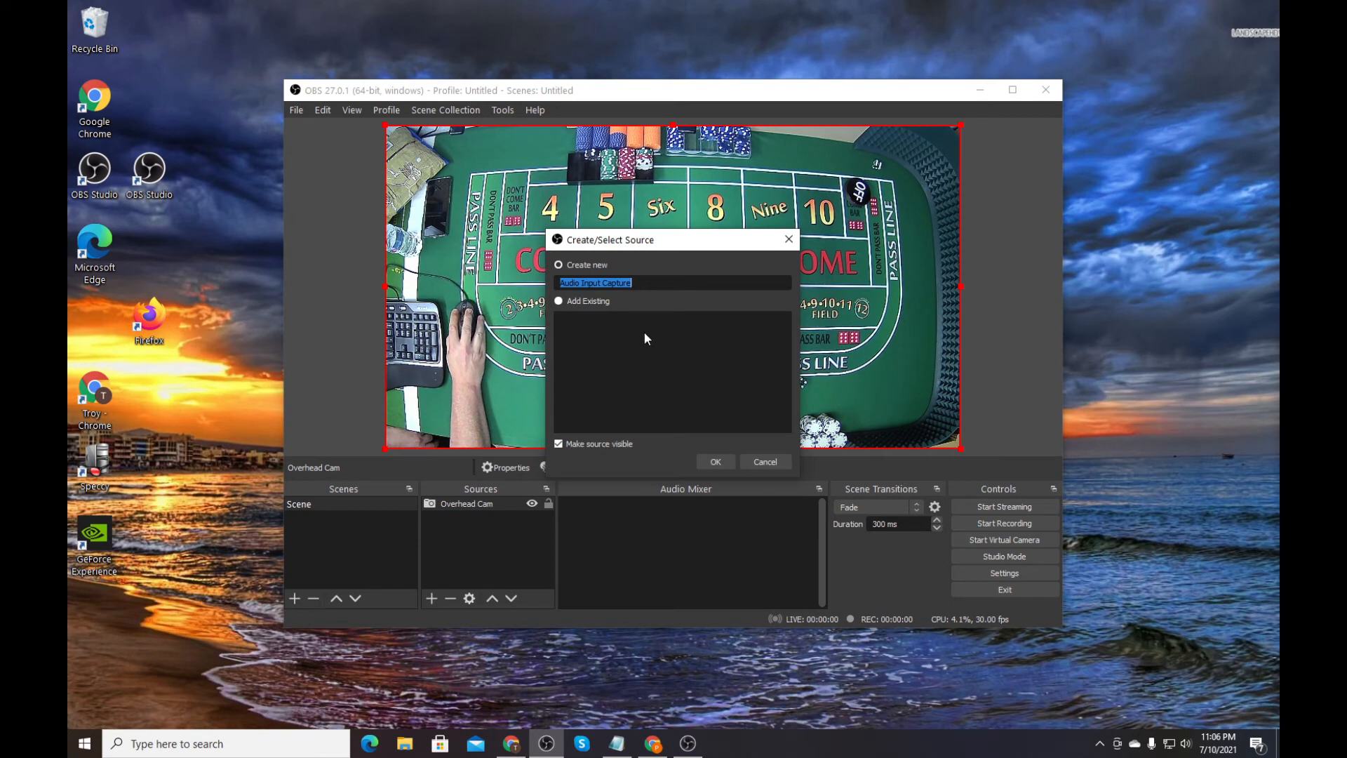
pyautogui.write('Bluetooth')
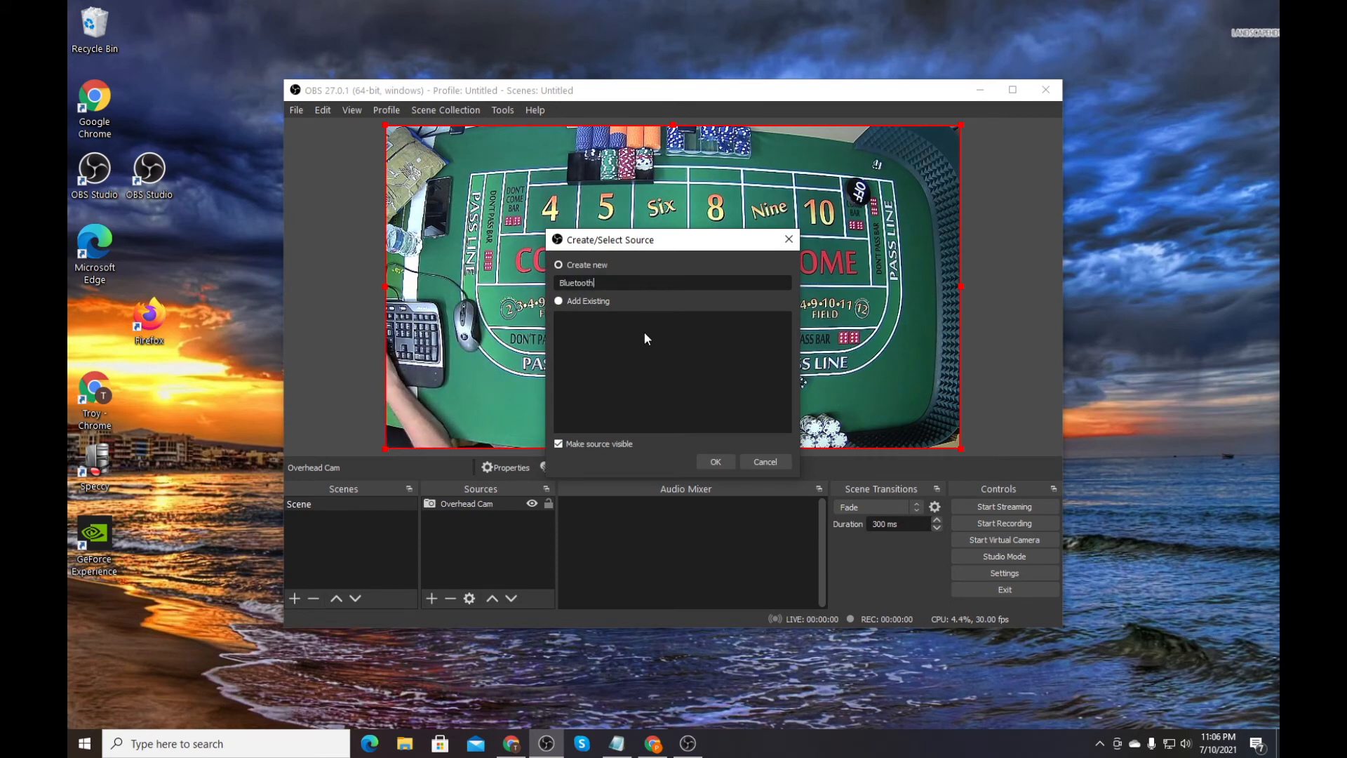
pyautogui.press('Return')
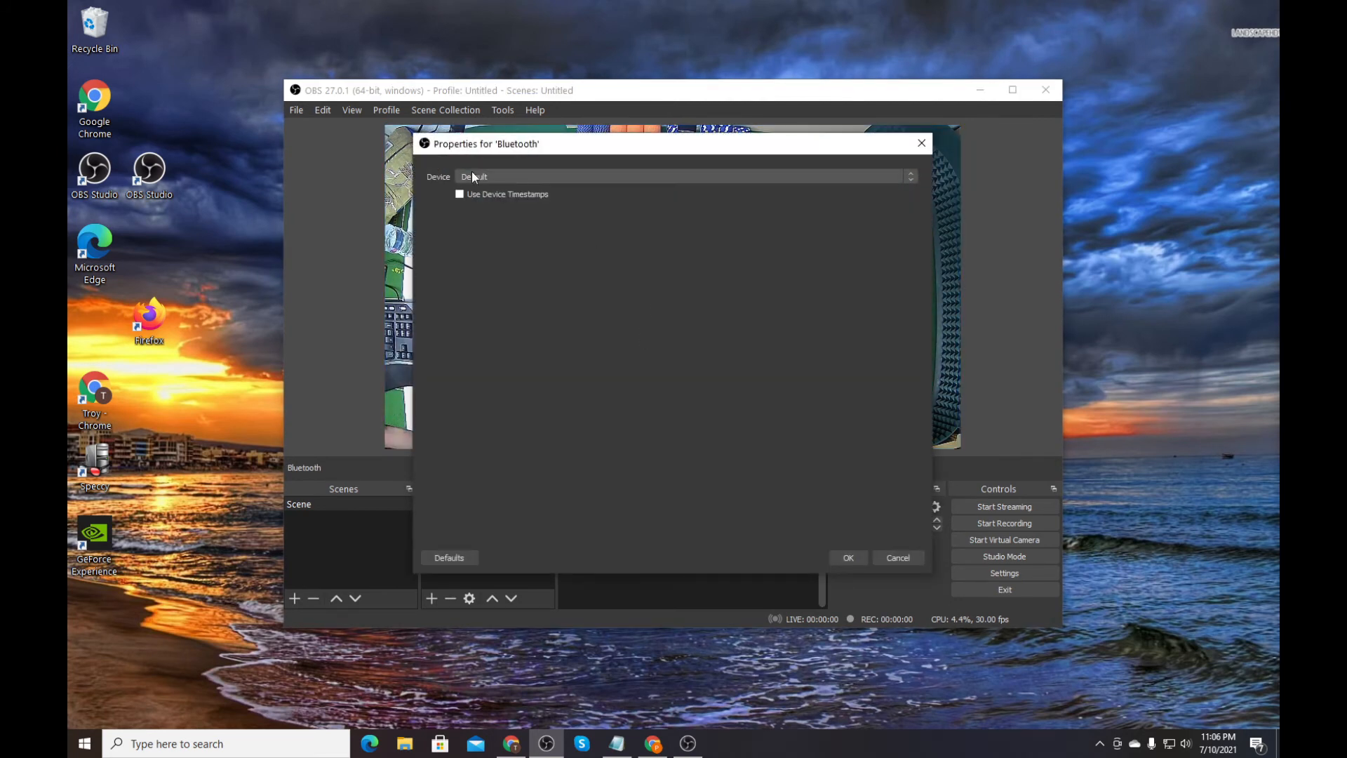
pyautogui.click(497, 176)
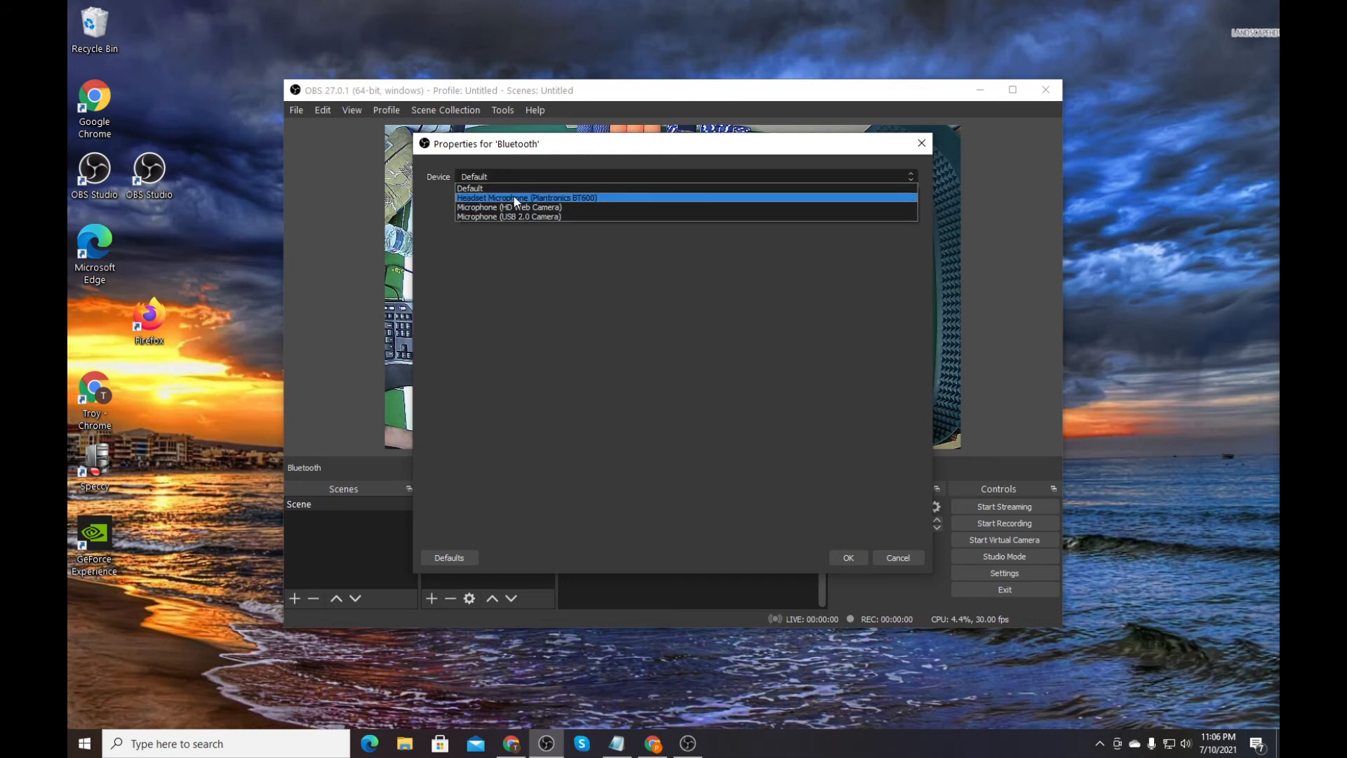
pyautogui.click(513, 198)
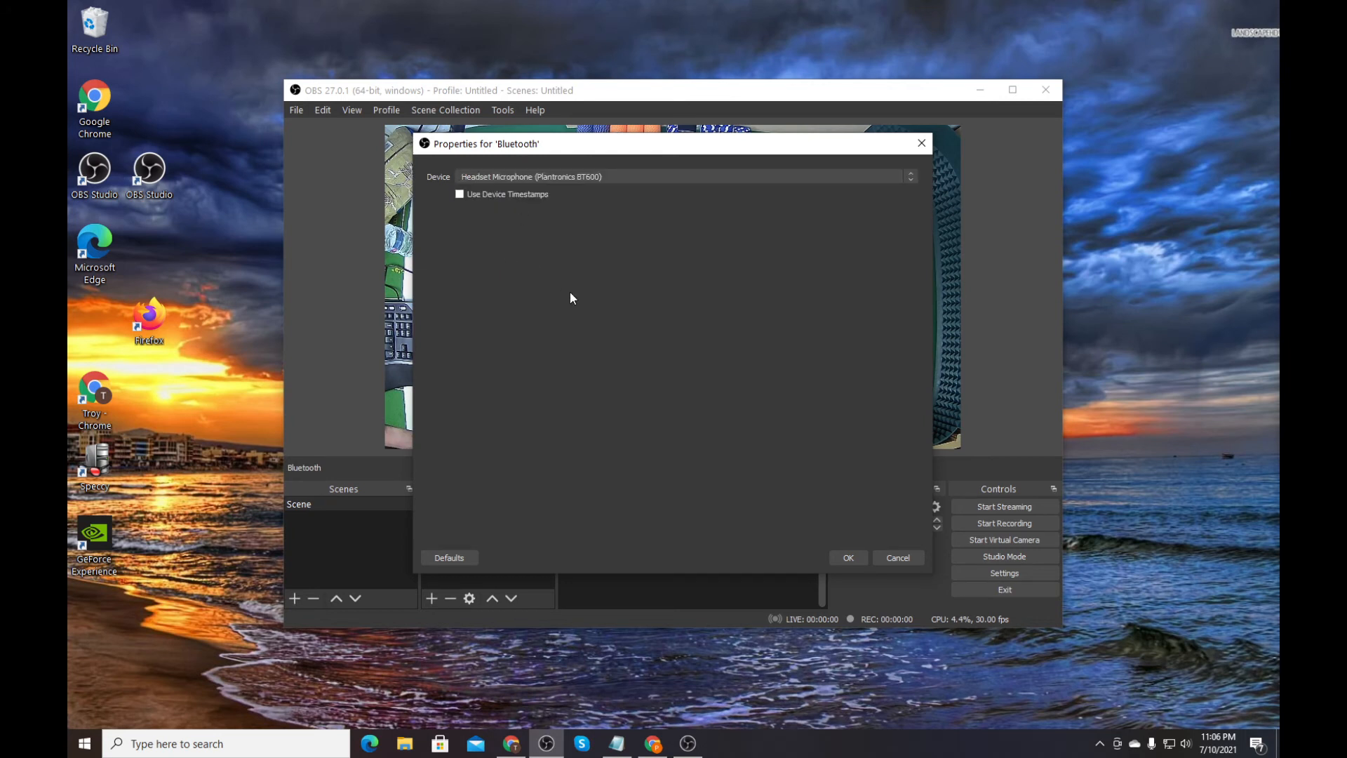
pyautogui.click(849, 557)
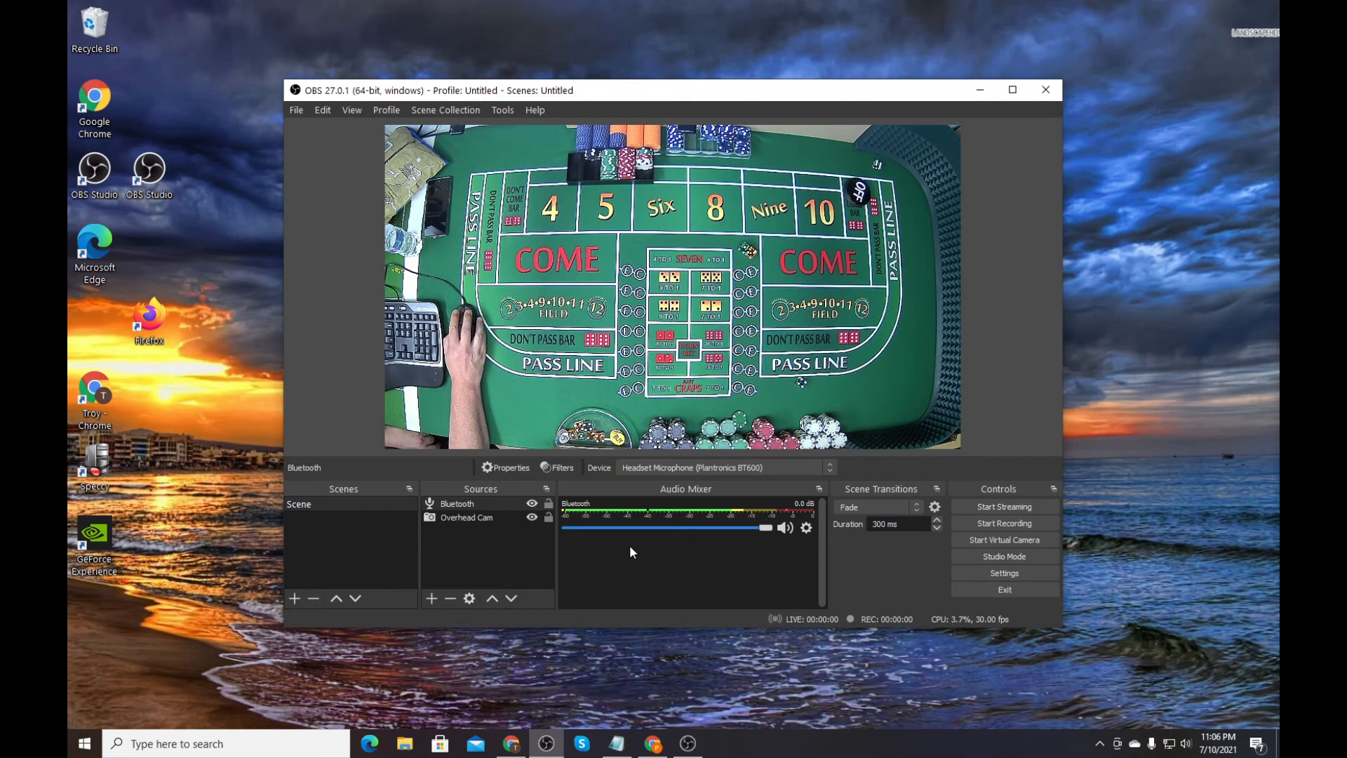
pyautogui.click(432, 599)
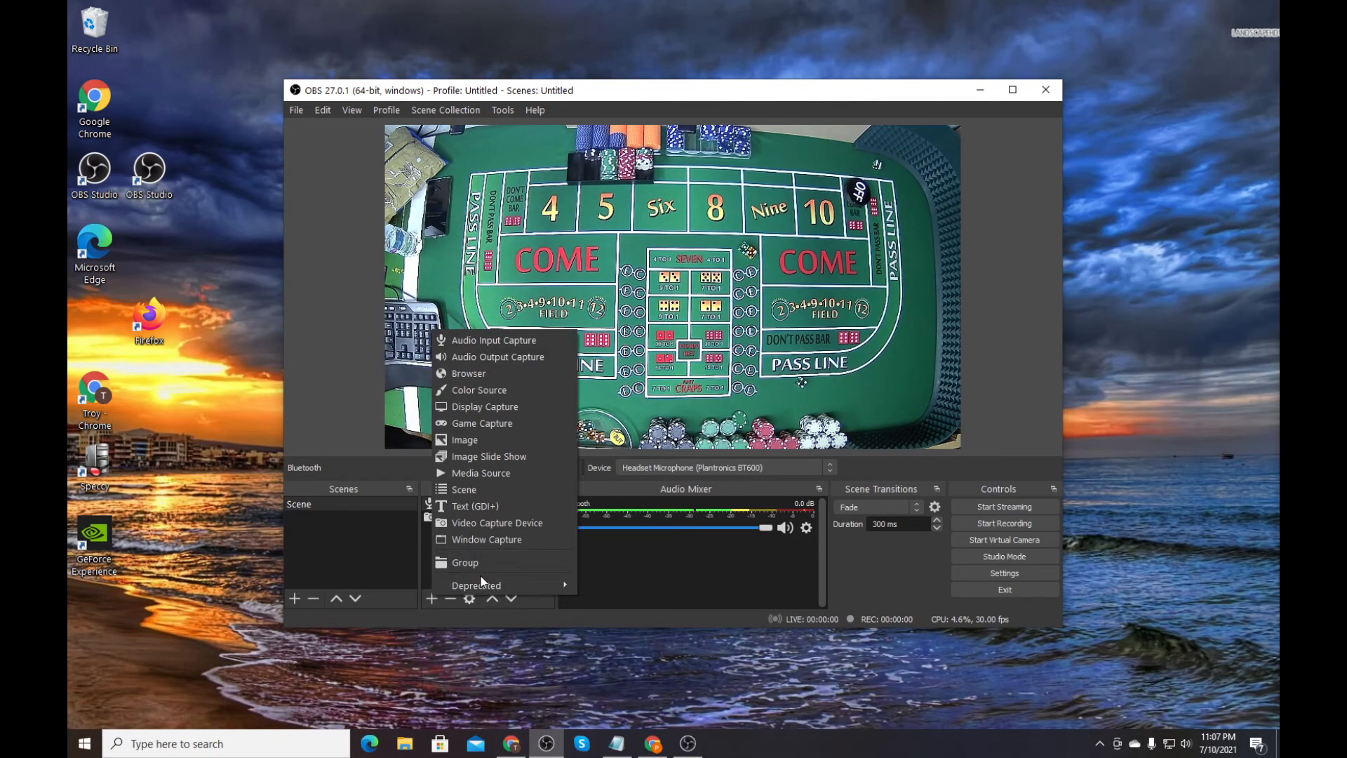
pyautogui.moveTo(477, 576)
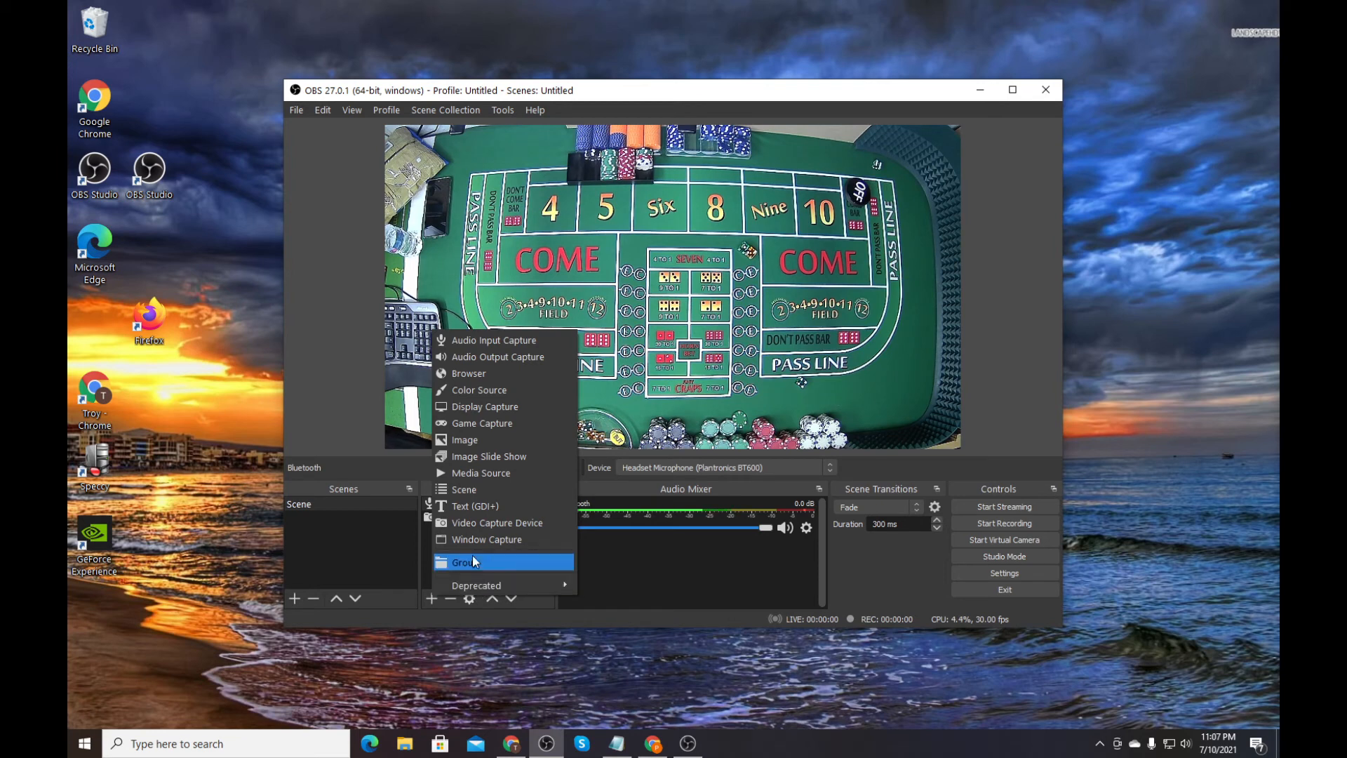
pyautogui.click(424, 615)
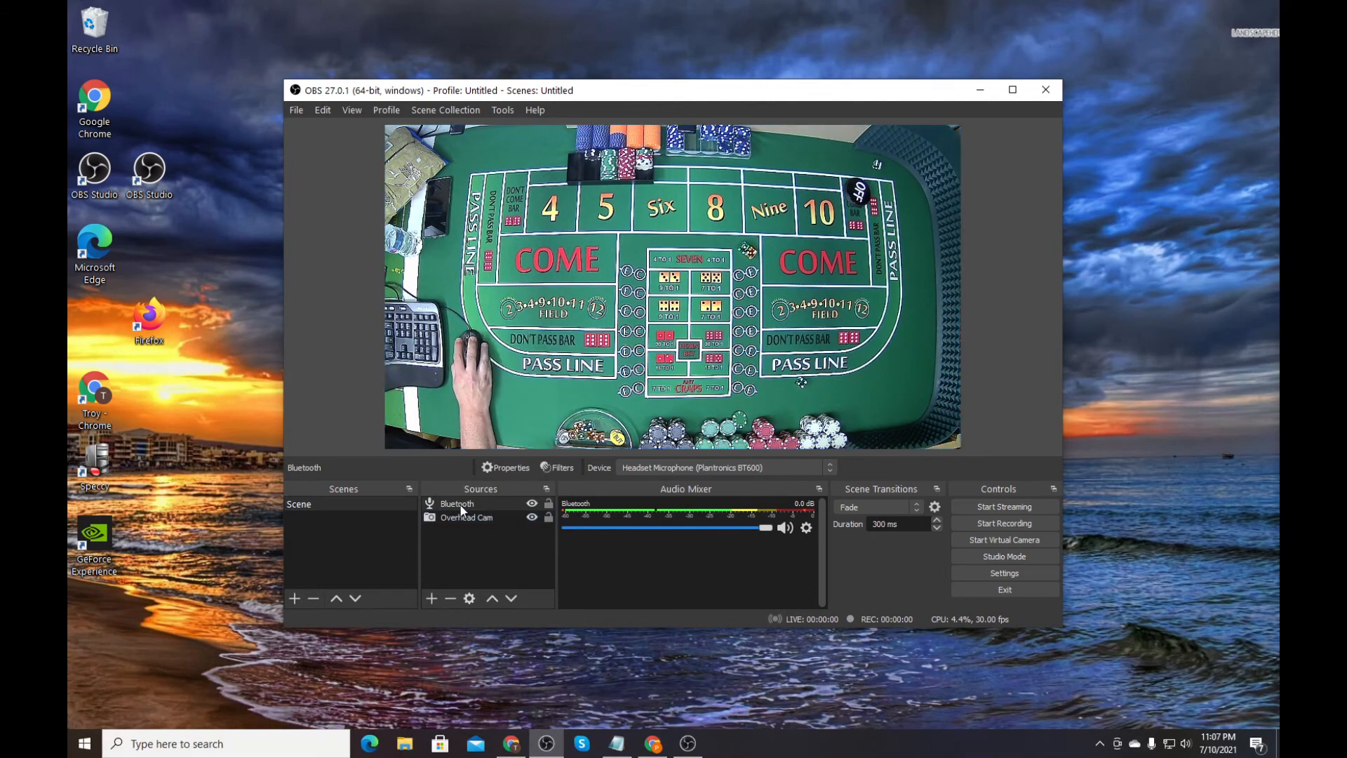
# - Add a Noise Suppression audio filter to the Bluetooth source, keeping its default name
pyautogui.click(512, 503)
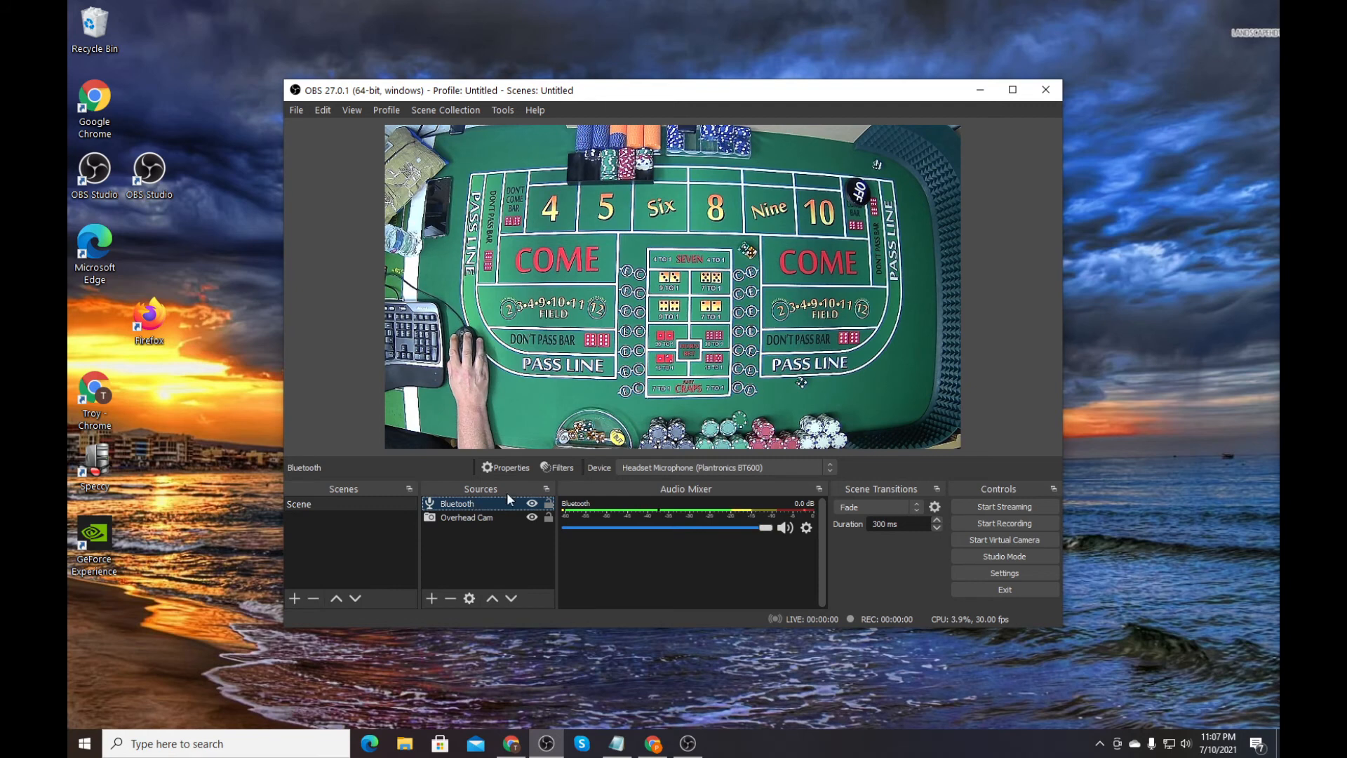
pyautogui.click(558, 467)
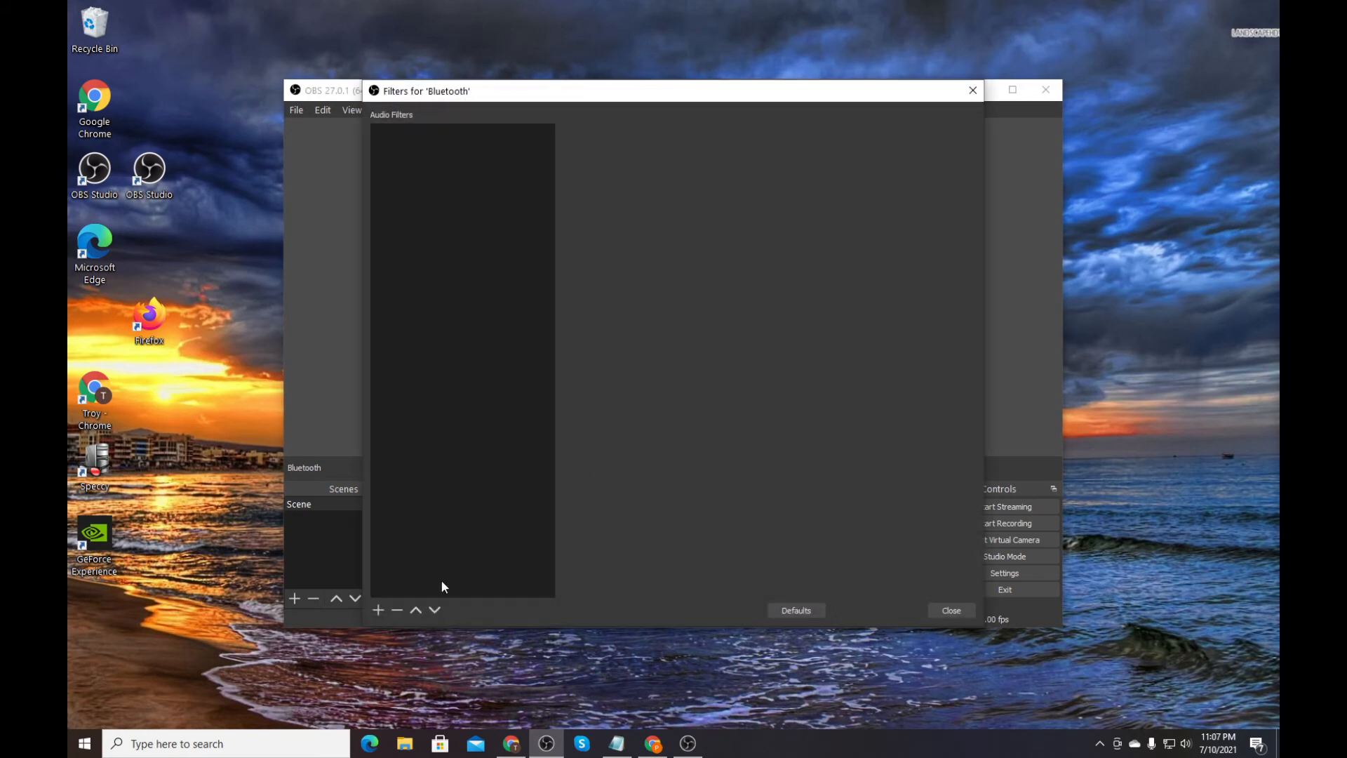
pyautogui.click(377, 610)
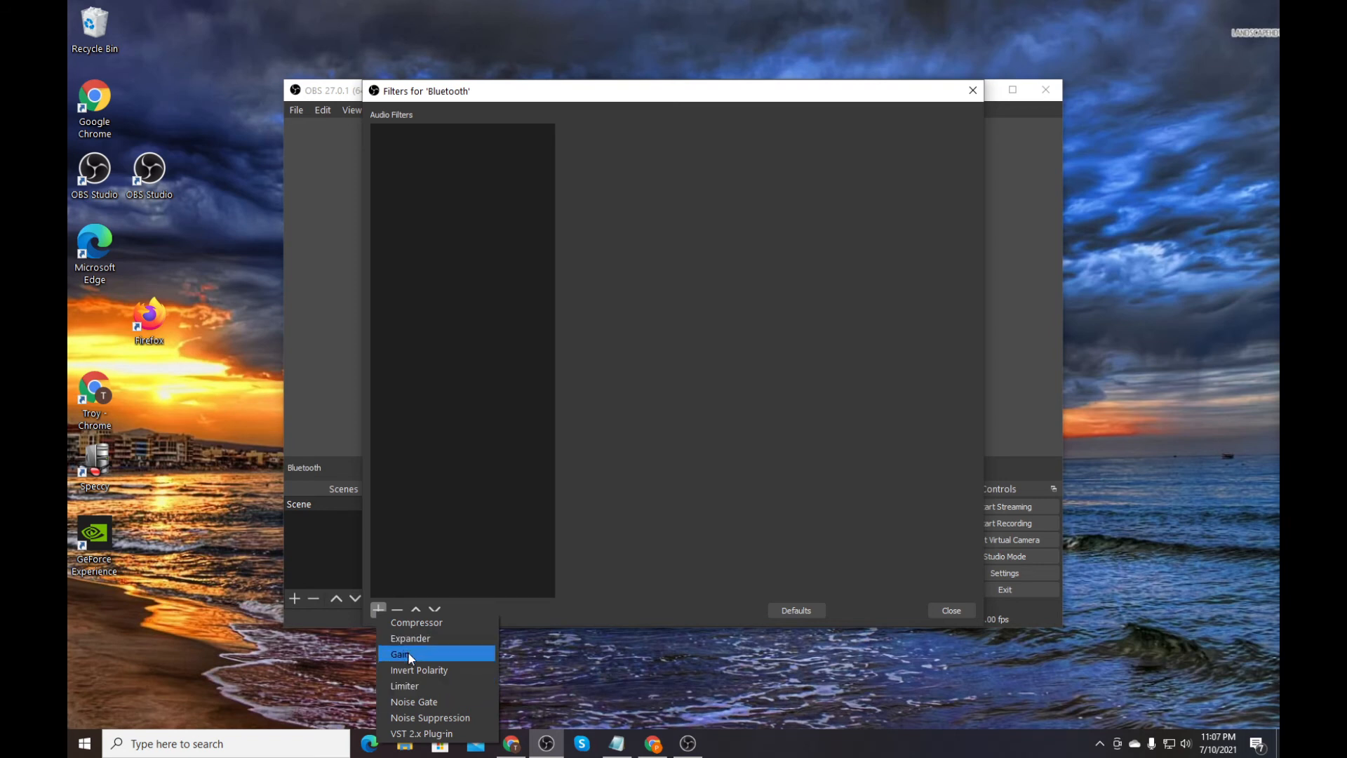
pyautogui.click(419, 717)
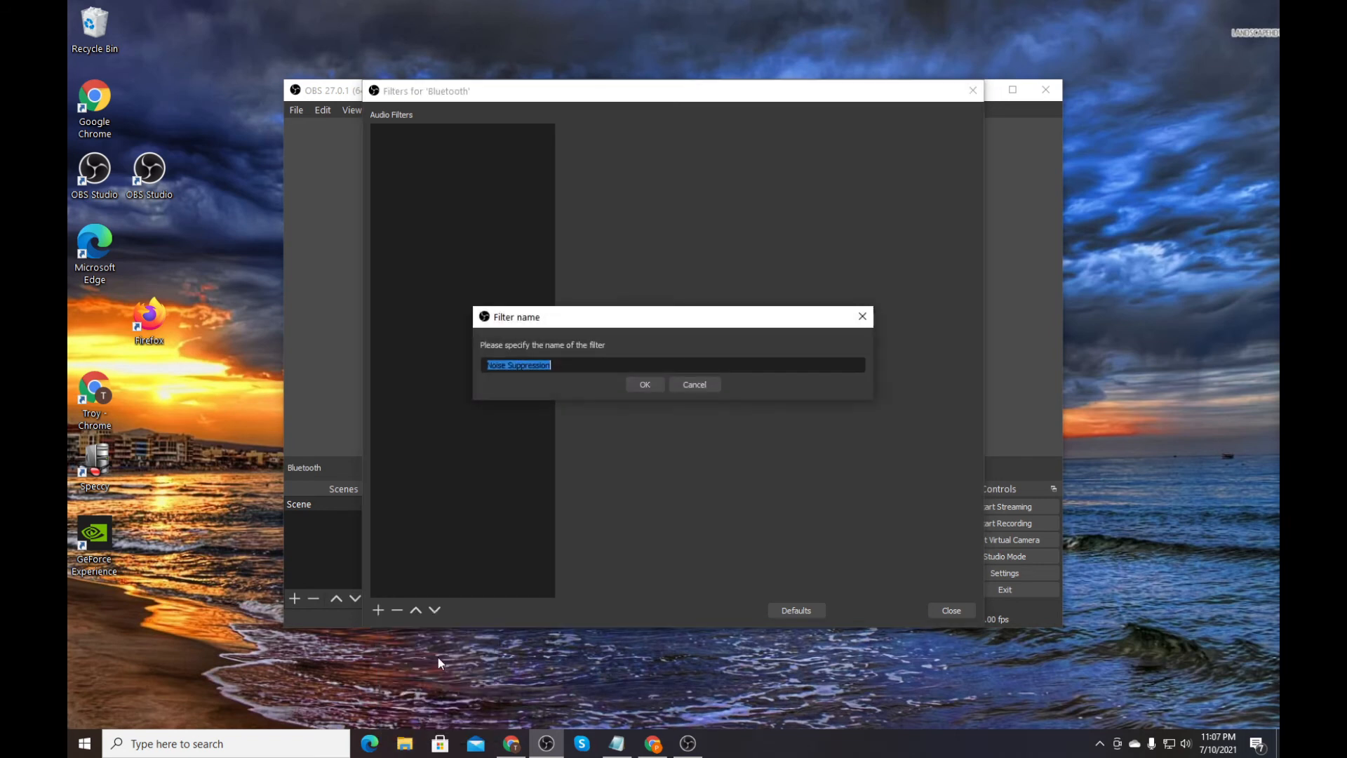
pyautogui.click(645, 384)
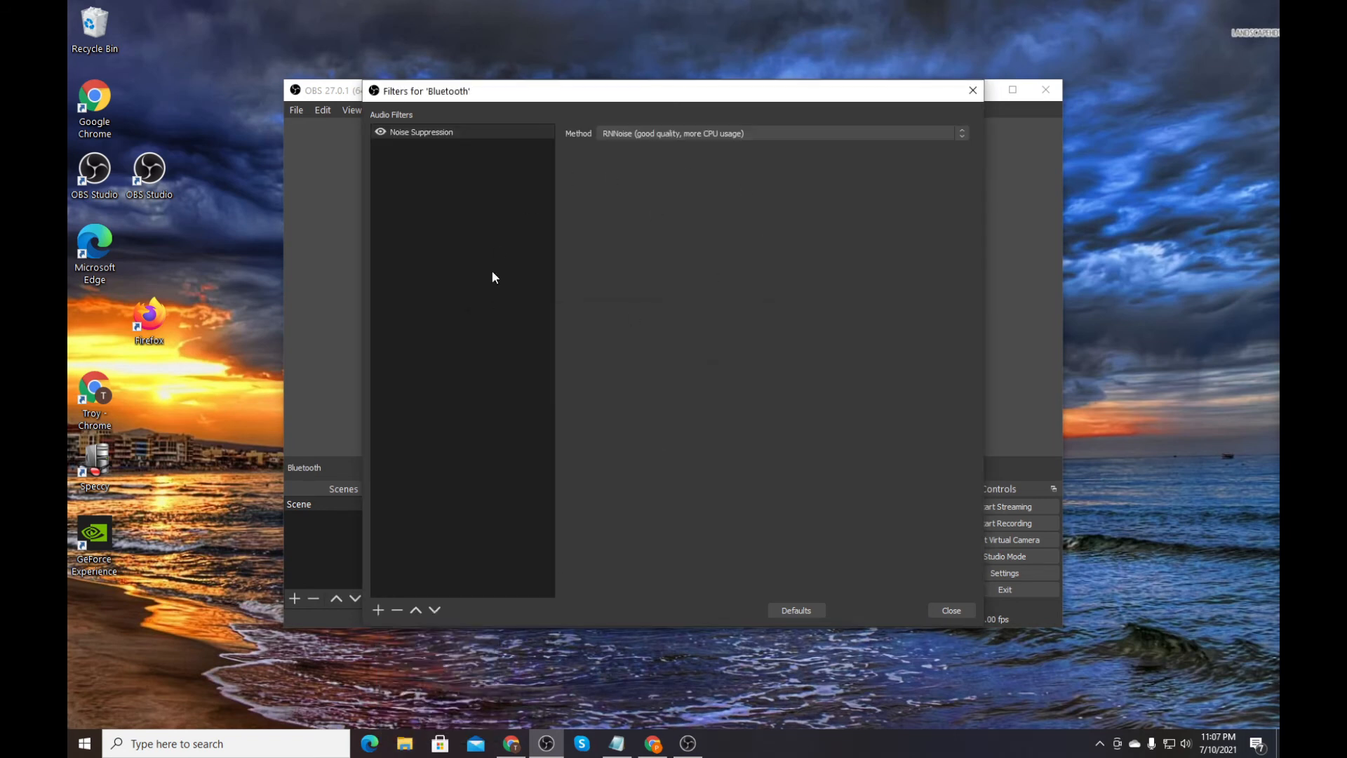
# - Add a Gain filter with its default name to the Bluetooth source
pyautogui.click(378, 607)
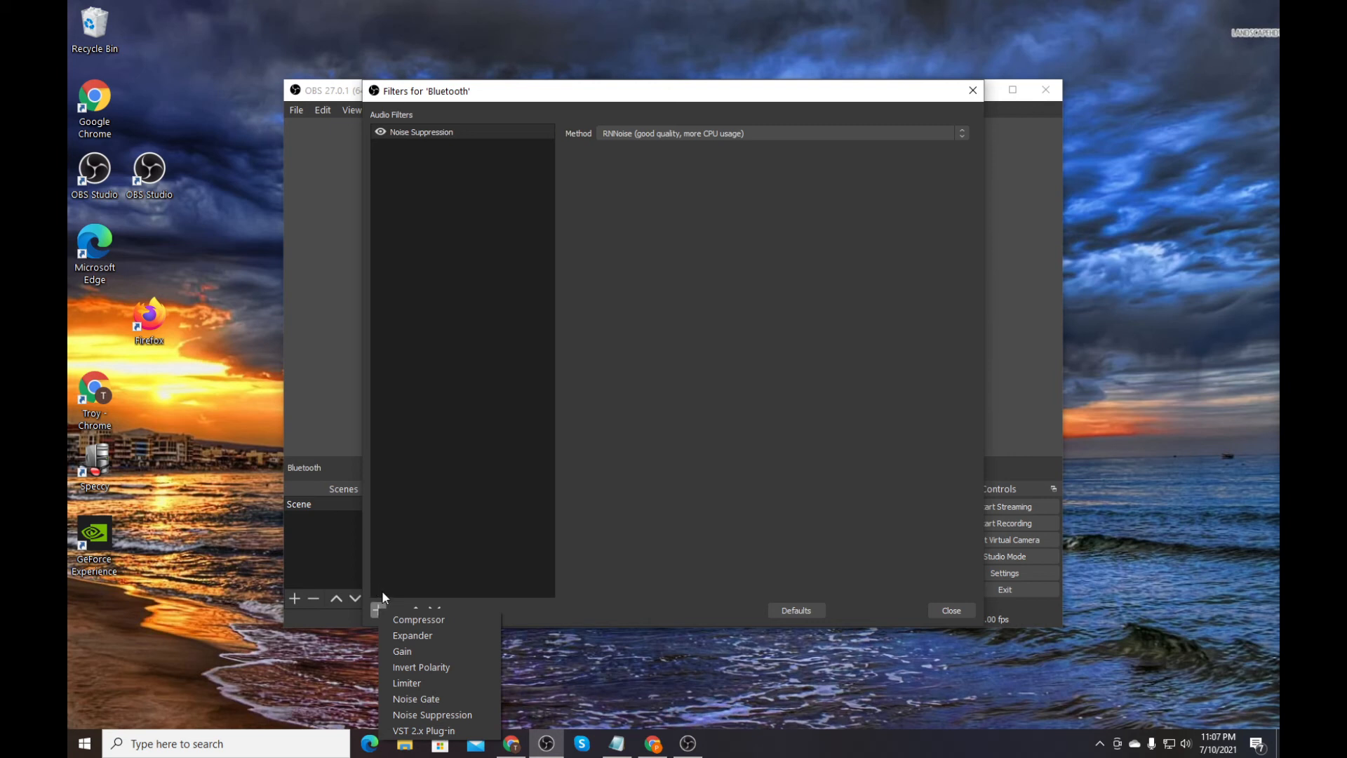
pyautogui.click(570, 576)
pyautogui.click(378, 610)
pyautogui.click(397, 650)
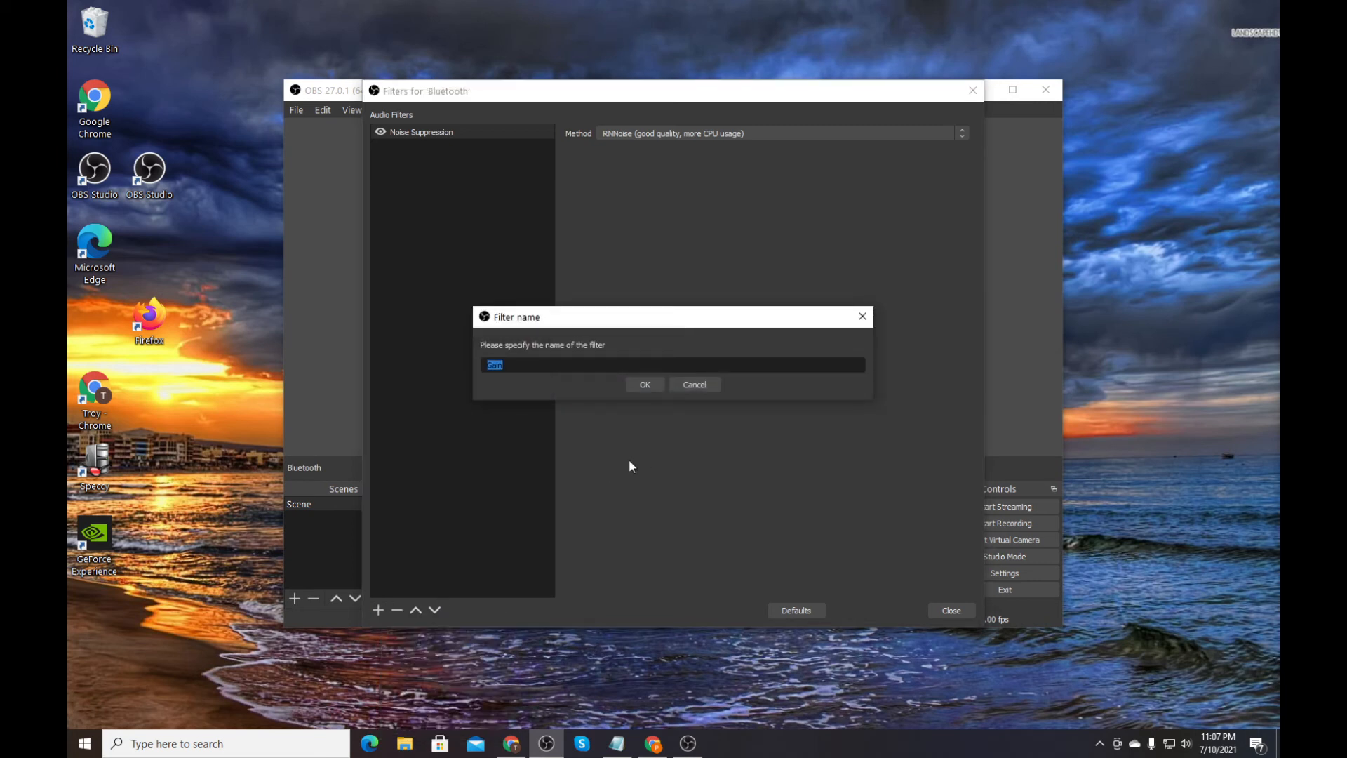
pyautogui.click(645, 385)
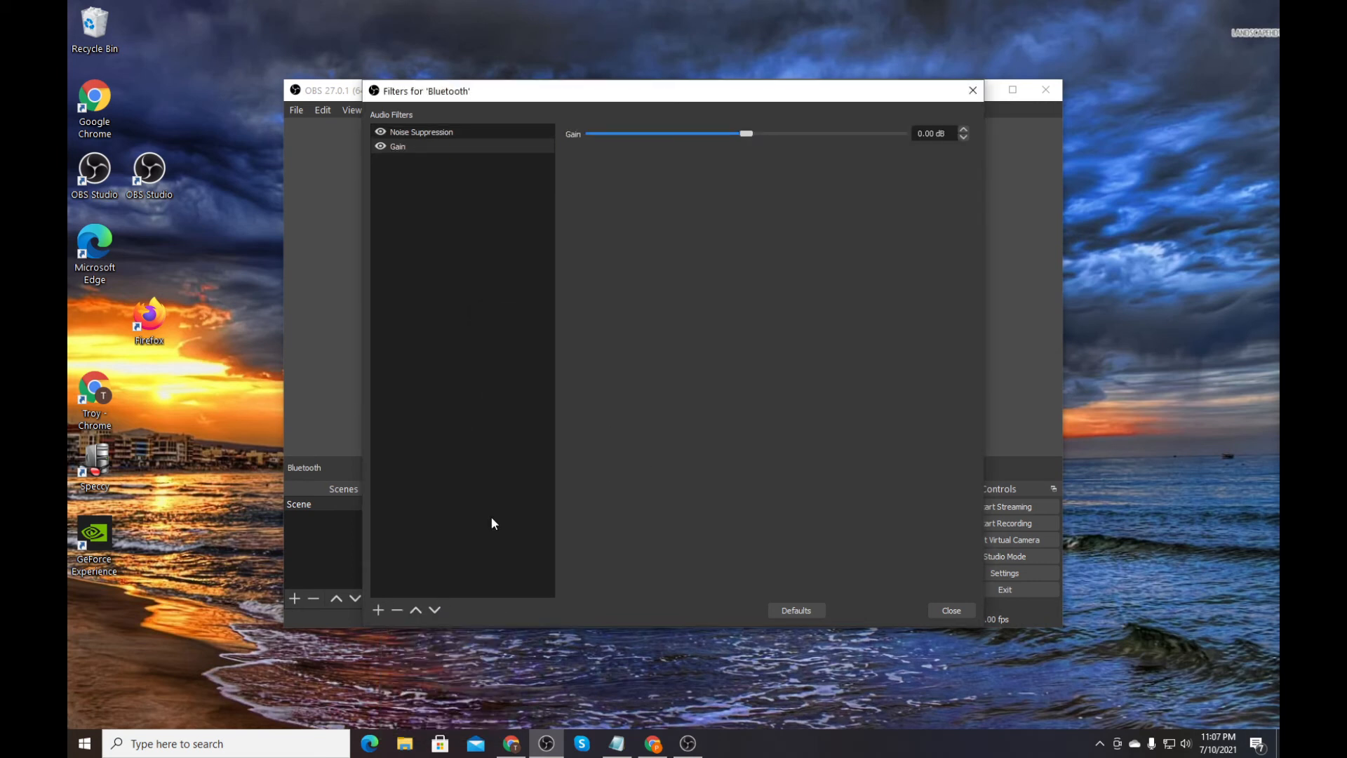
# - Add a Limiter filter and a Compressor filter to the Bluetooth source, keeping their default names
pyautogui.click(377, 609)
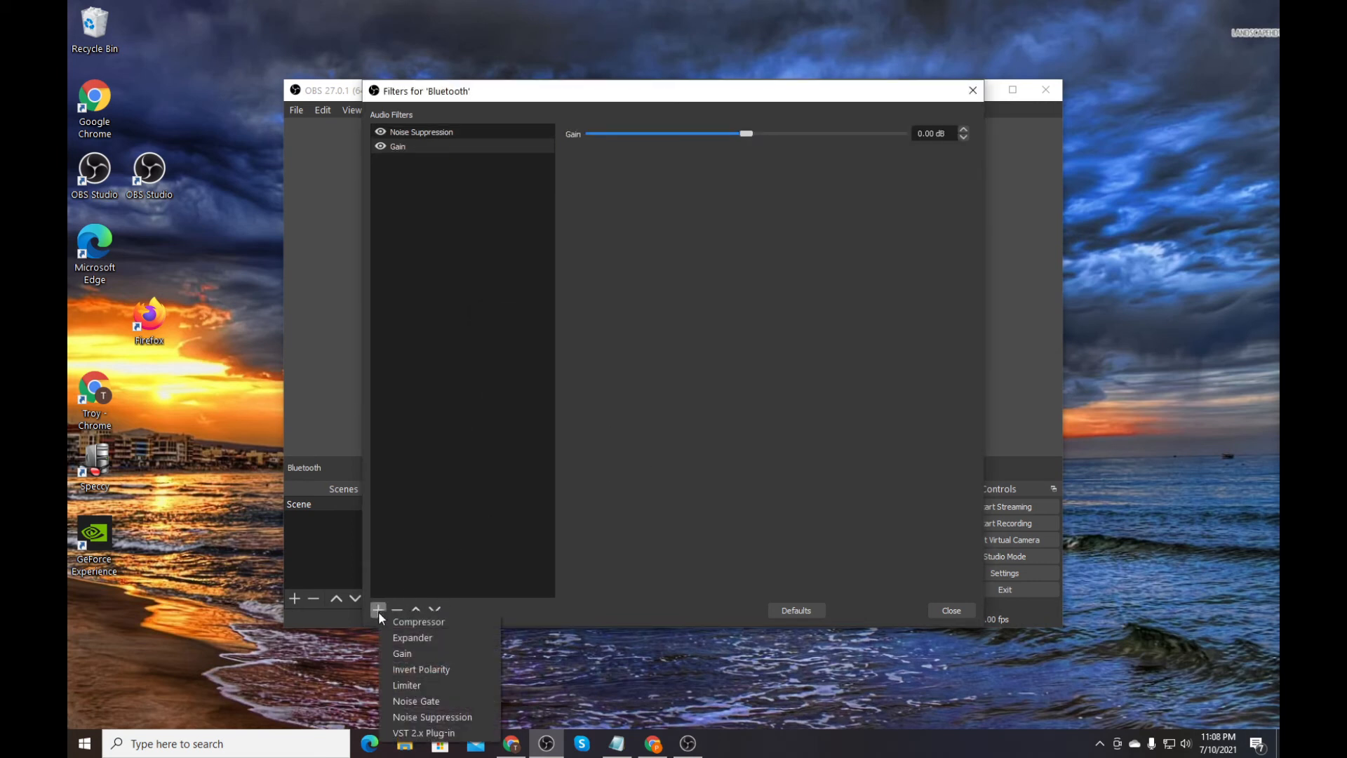
pyautogui.click(416, 684)
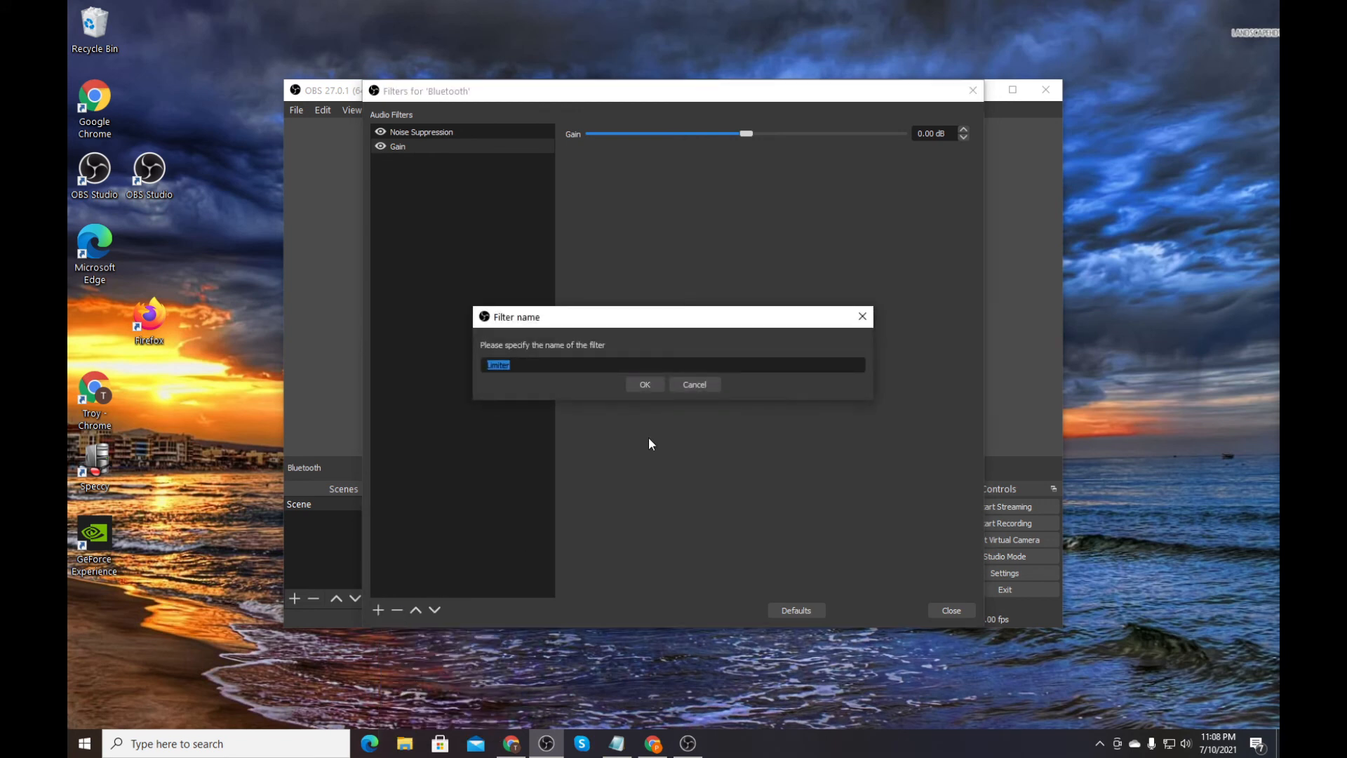
pyautogui.click(648, 384)
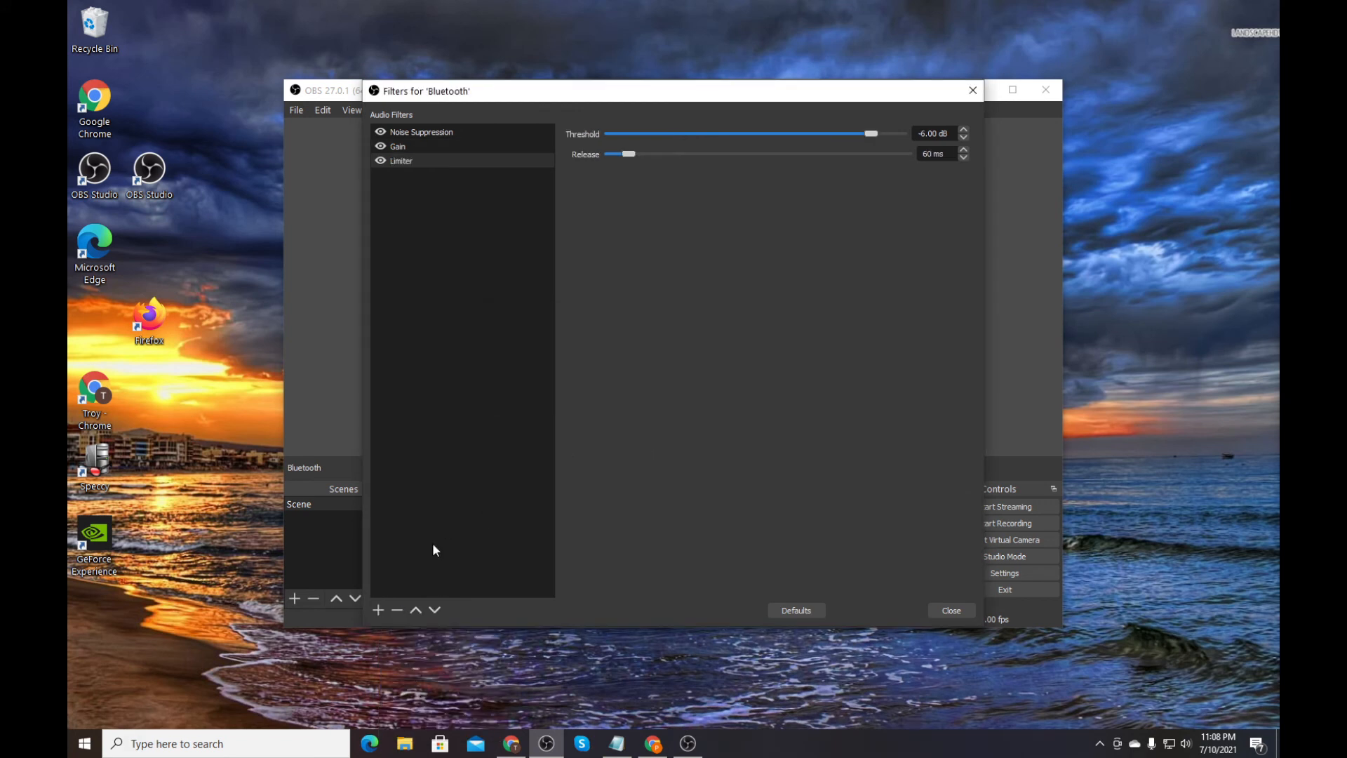
pyautogui.click(378, 608)
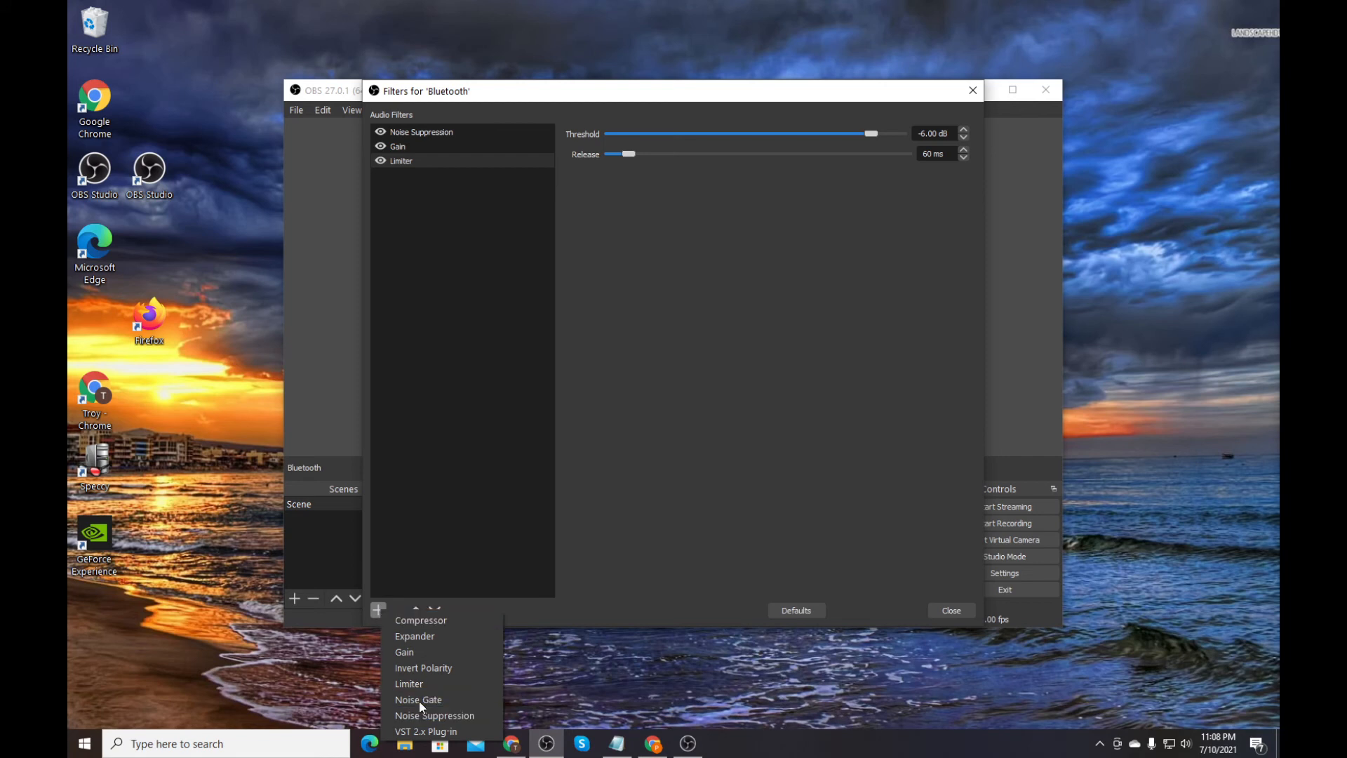
pyautogui.click(418, 620)
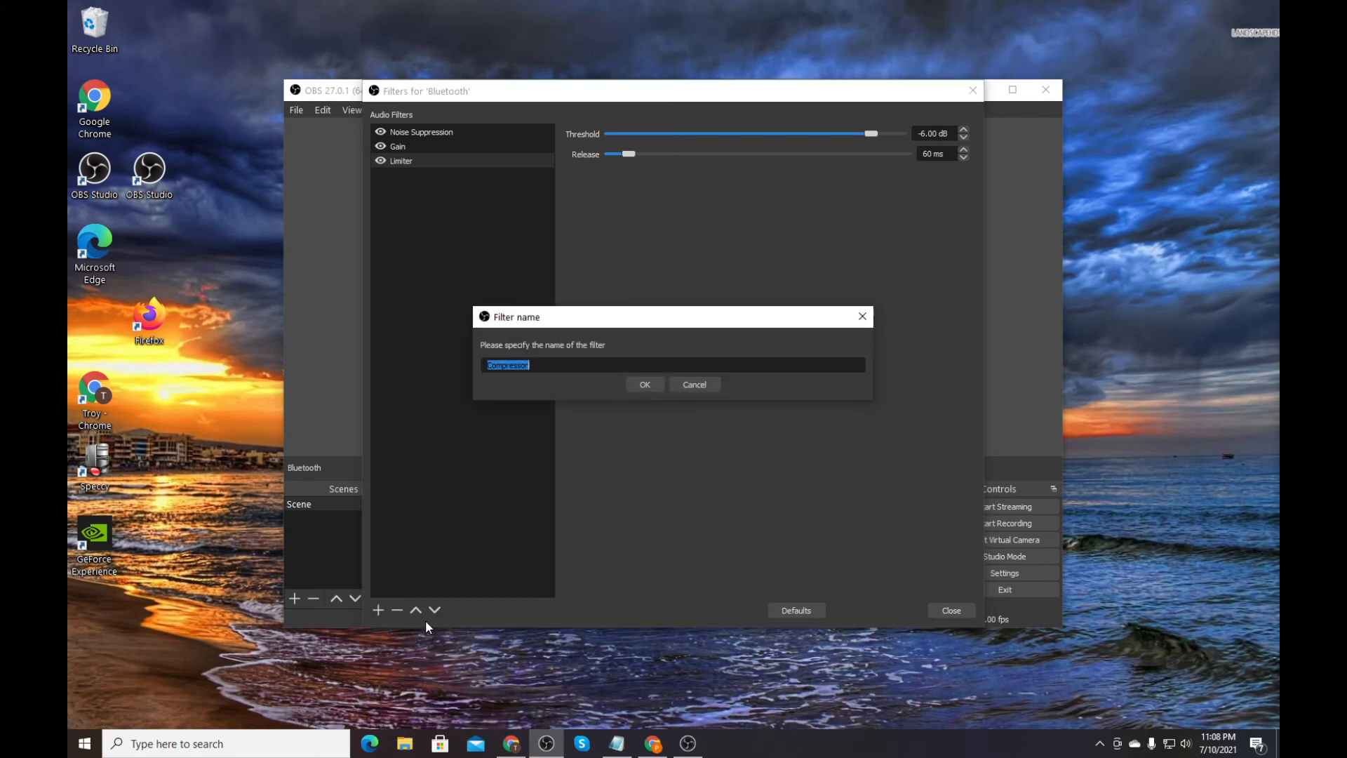
pyautogui.click(641, 383)
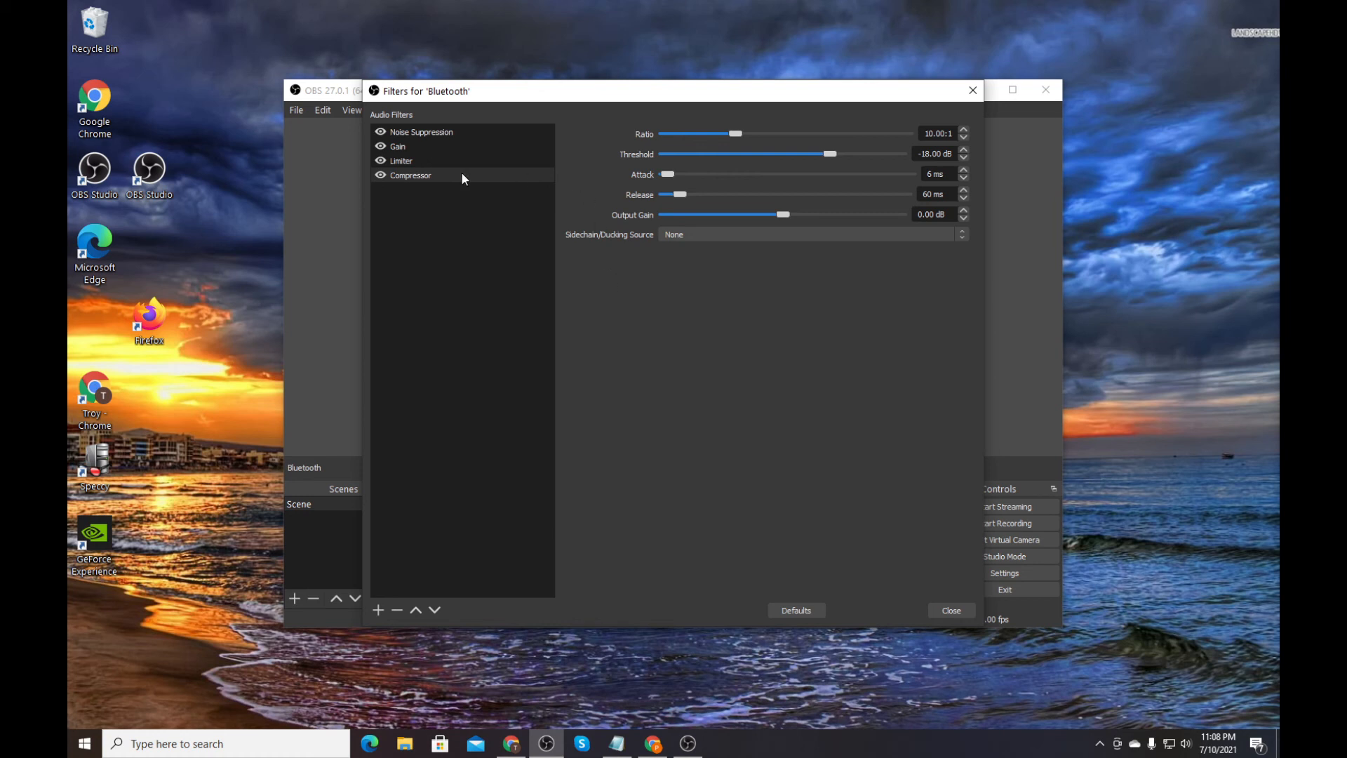
# - Raise the gain in the Bluetooth source's Gain filter to about 3 dB
pyautogui.click(414, 146)
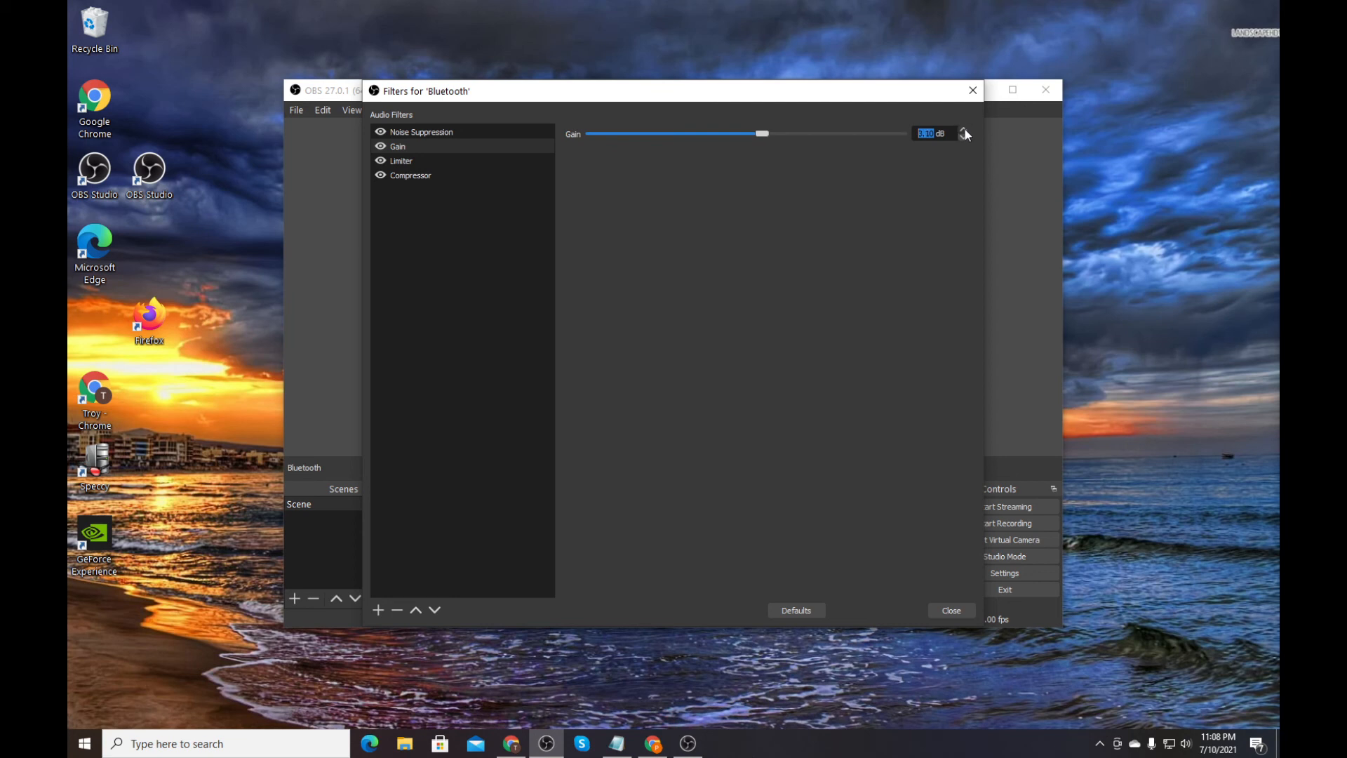
pyautogui.doubleClick(963, 137)
# - Review the Limiter filter's threshold and release settings and close the Bluetooth filters window
pyautogui.click(401, 161)
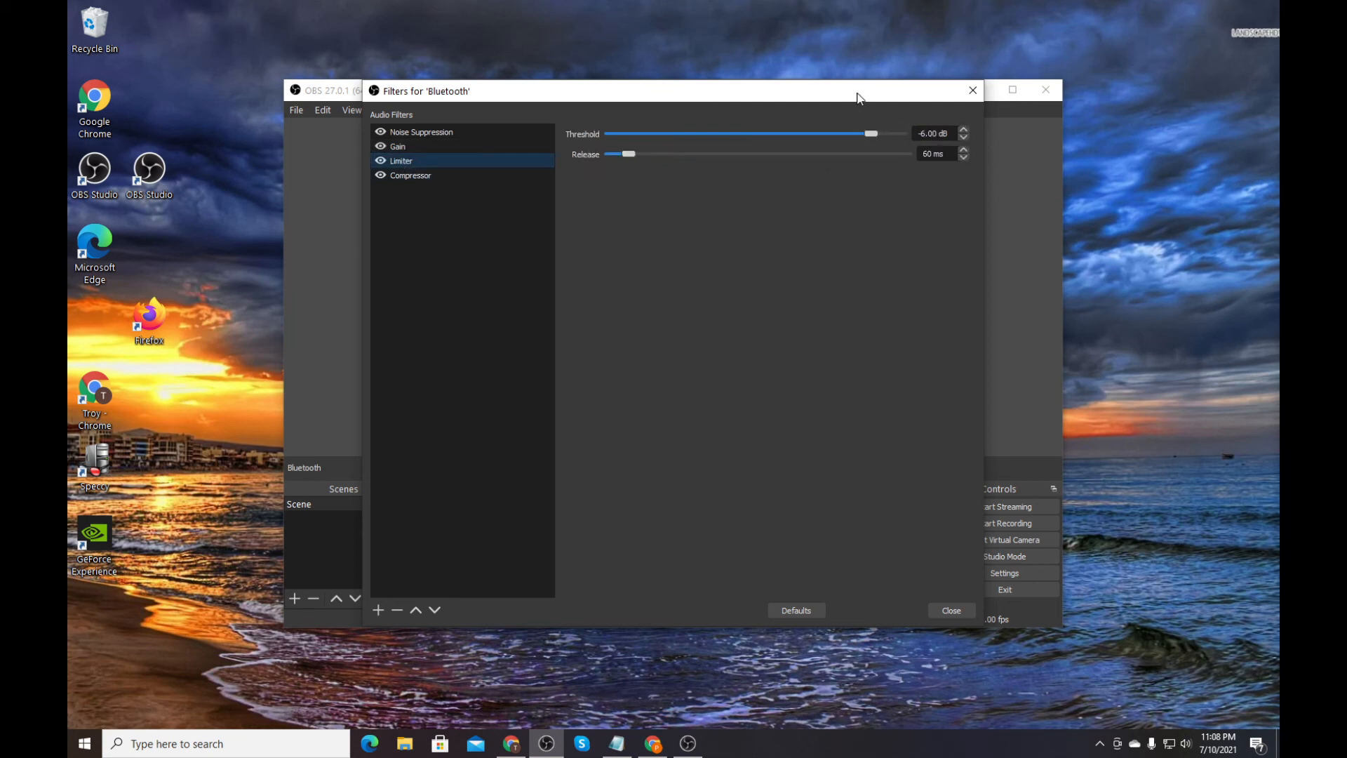
pyautogui.moveTo(857, 96); pyautogui.dragTo(1081, 125)
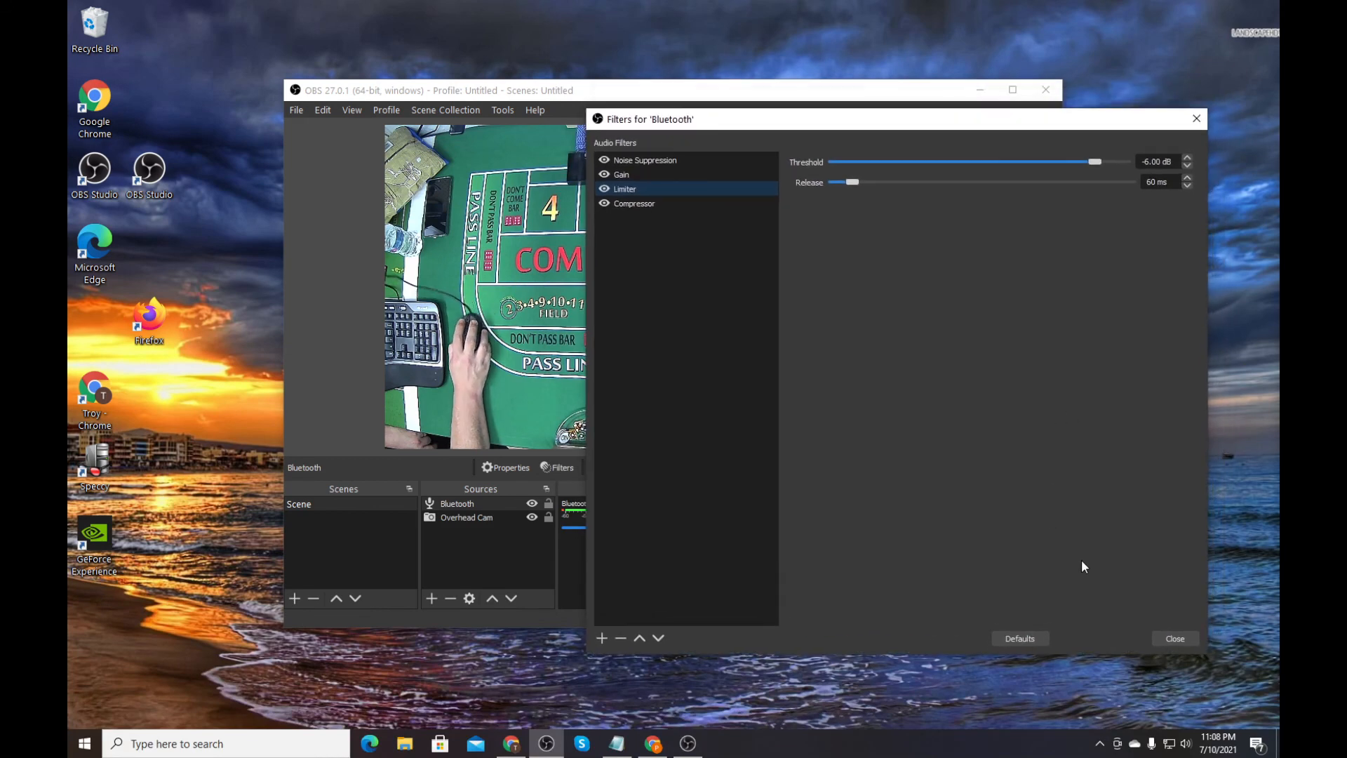
pyautogui.click(1174, 639)
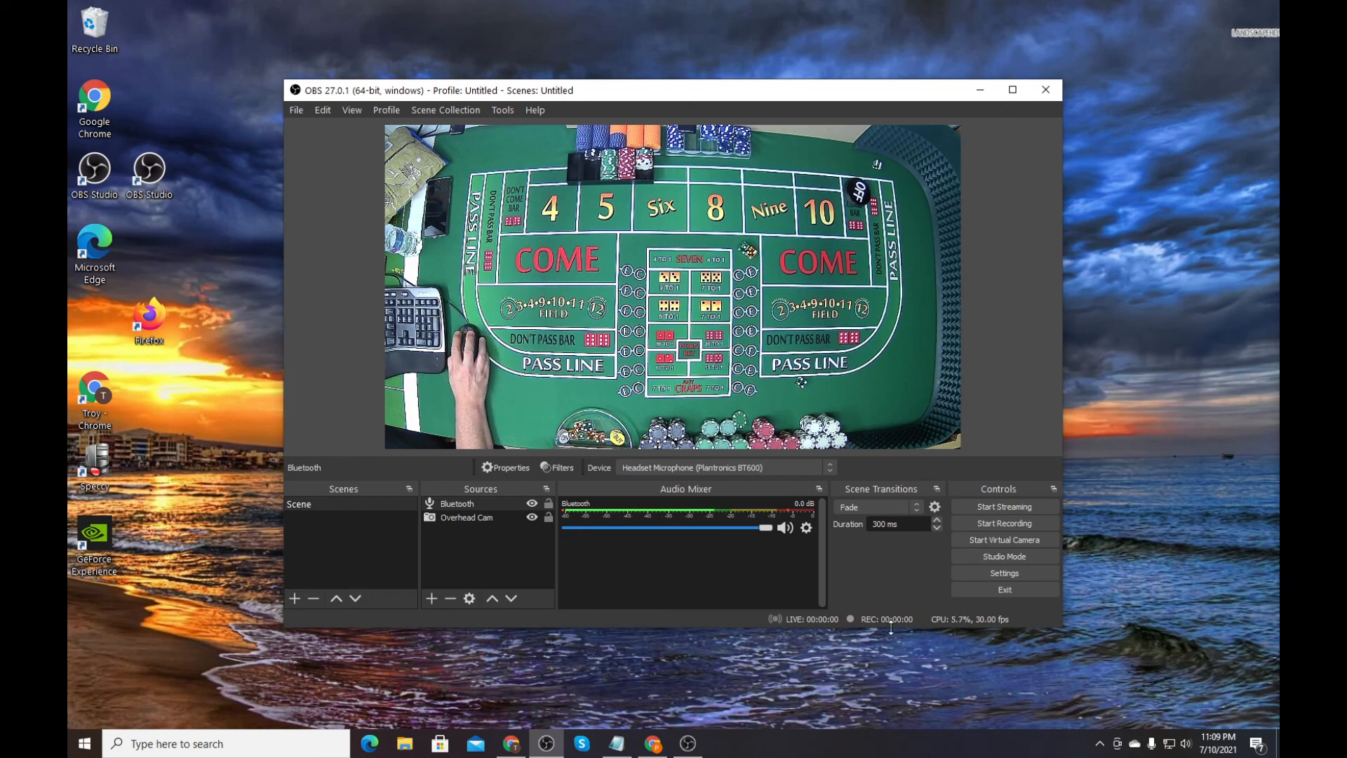
# - Switch to the other OBS Studio window, the one running in Portable Mode
pyautogui.click(686, 747)
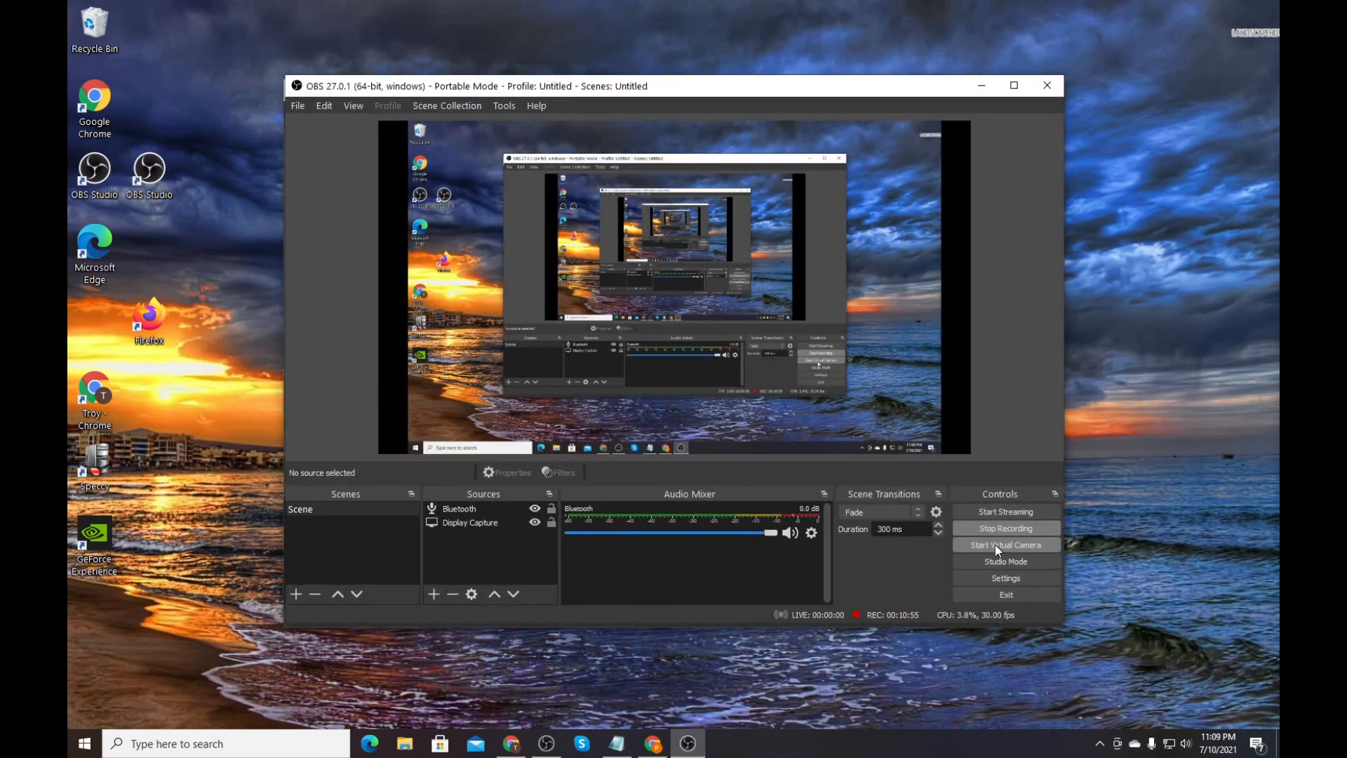